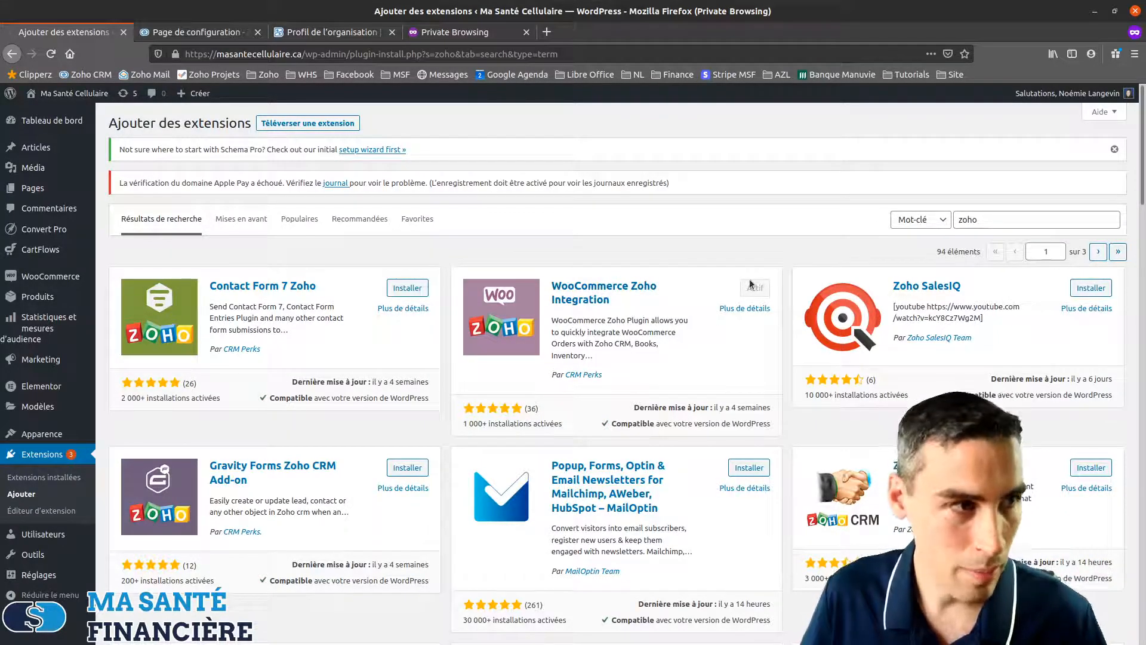
# Confirm WooCommerce Zoho Integration is installed and active in the 'zoho' plugin search results
pyautogui.moveTo(28, 281)
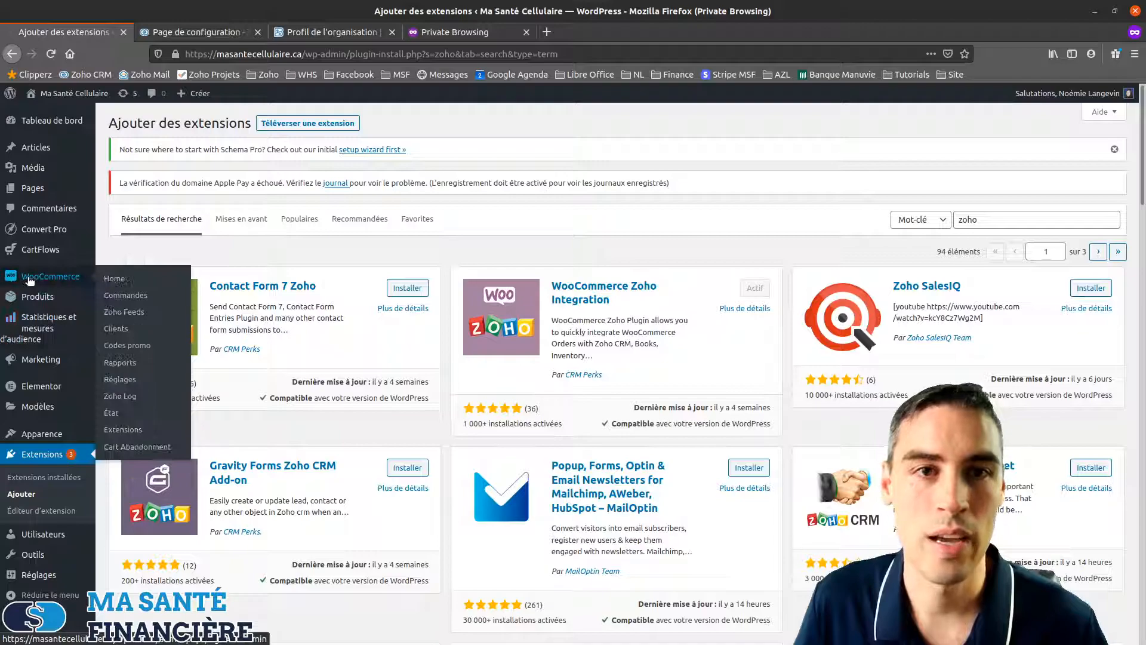
# Go from Zoho Log to Zoho Settings and start a new Zoho account, ID# 5
pyautogui.click(130, 399)
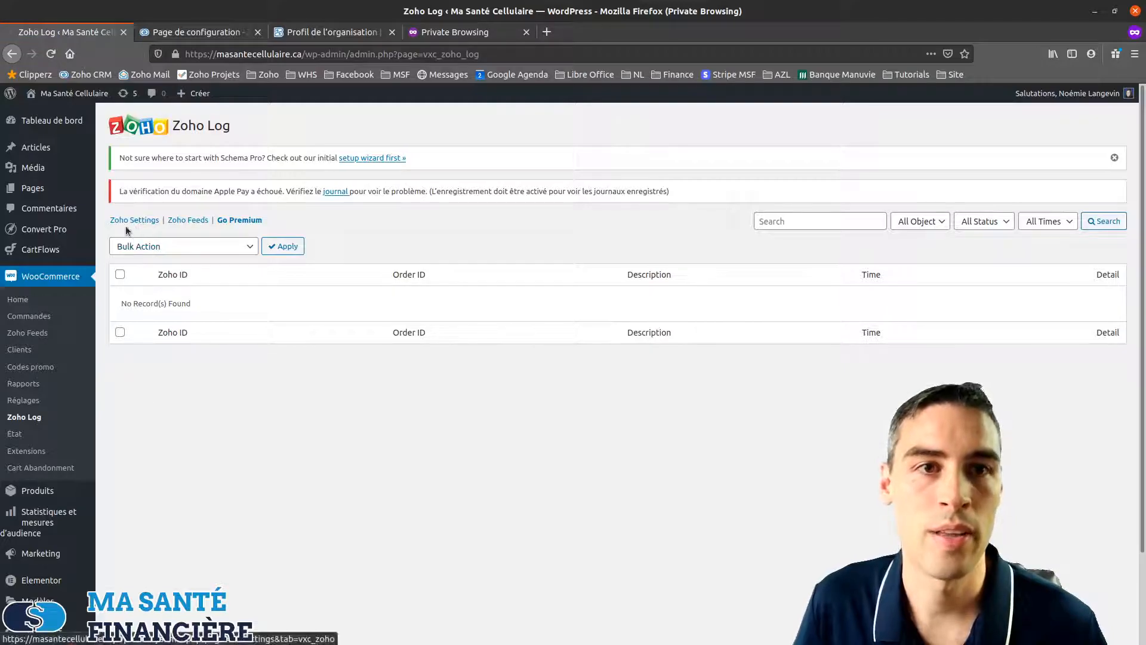
pyautogui.click(131, 220)
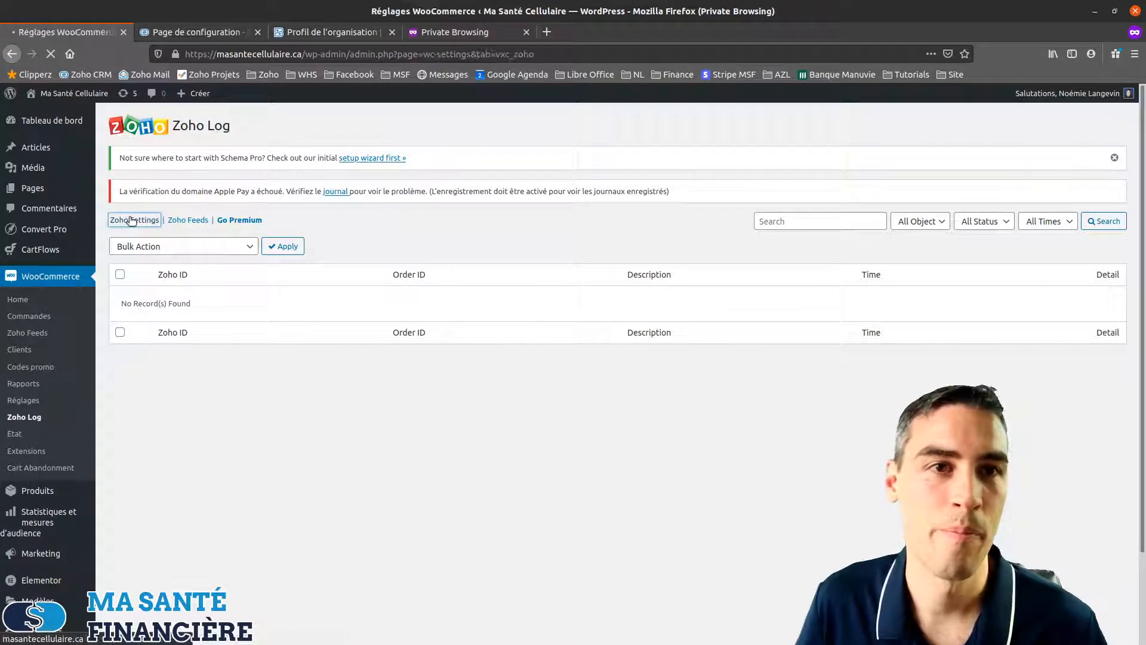
pyautogui.scroll(-2, 246, 387)
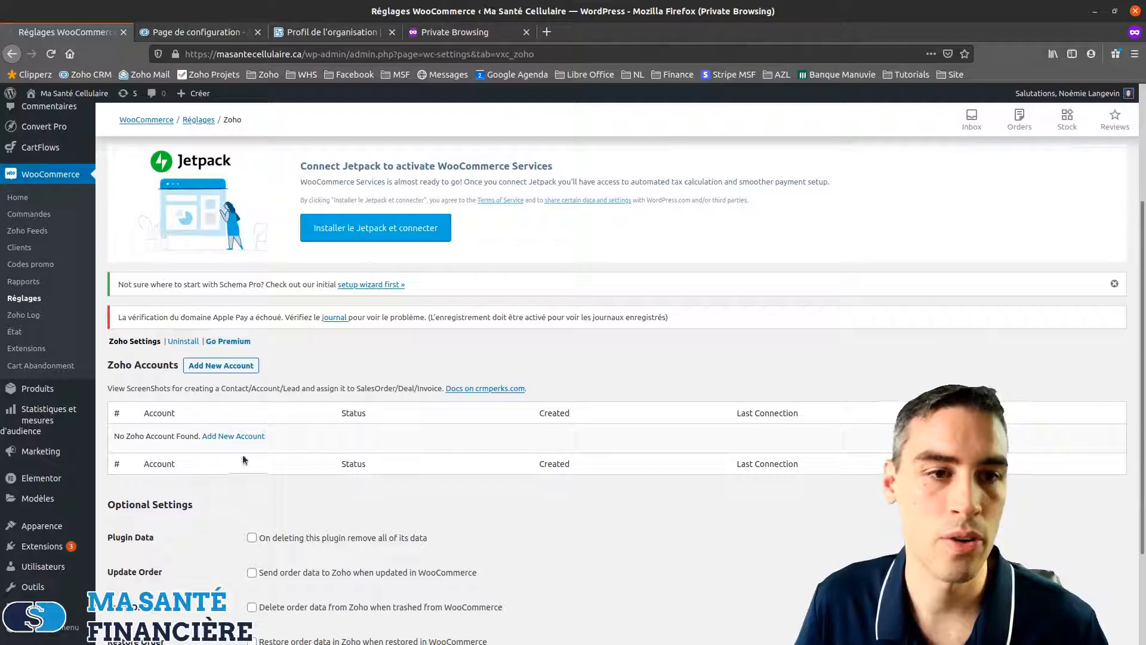
pyautogui.scroll(-2, 246, 386)
pyautogui.click(220, 268)
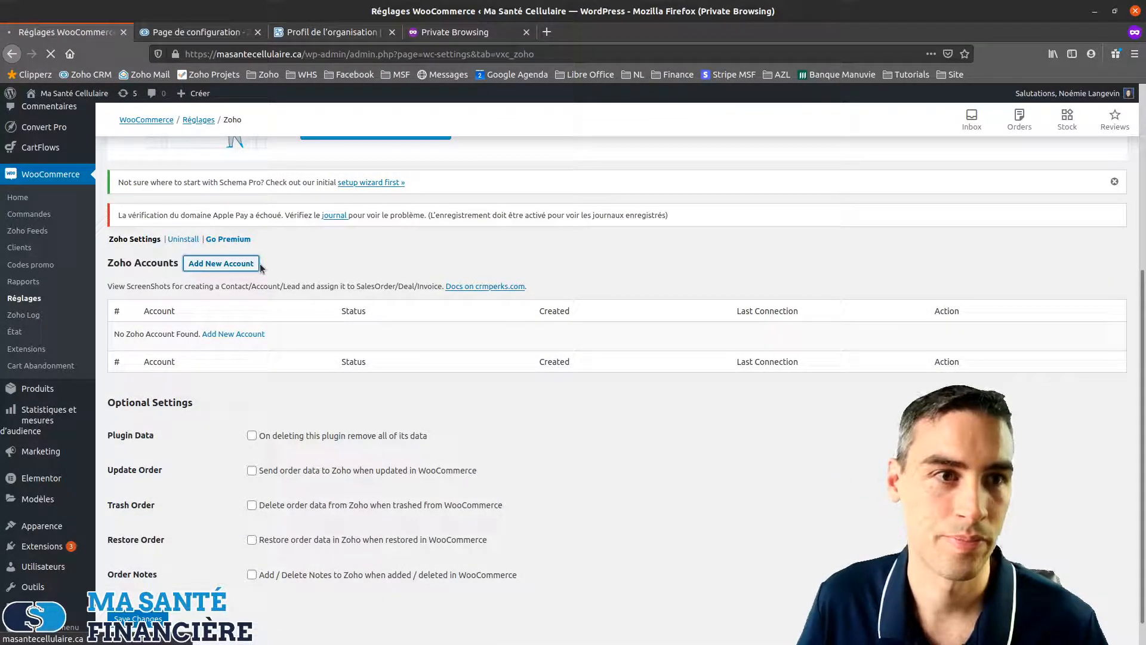
# Name the account 'Zoho CRM' with data centre zoho.com (Global - USA) and service Zoho CRM
pyautogui.scroll(-4, 326, 346)
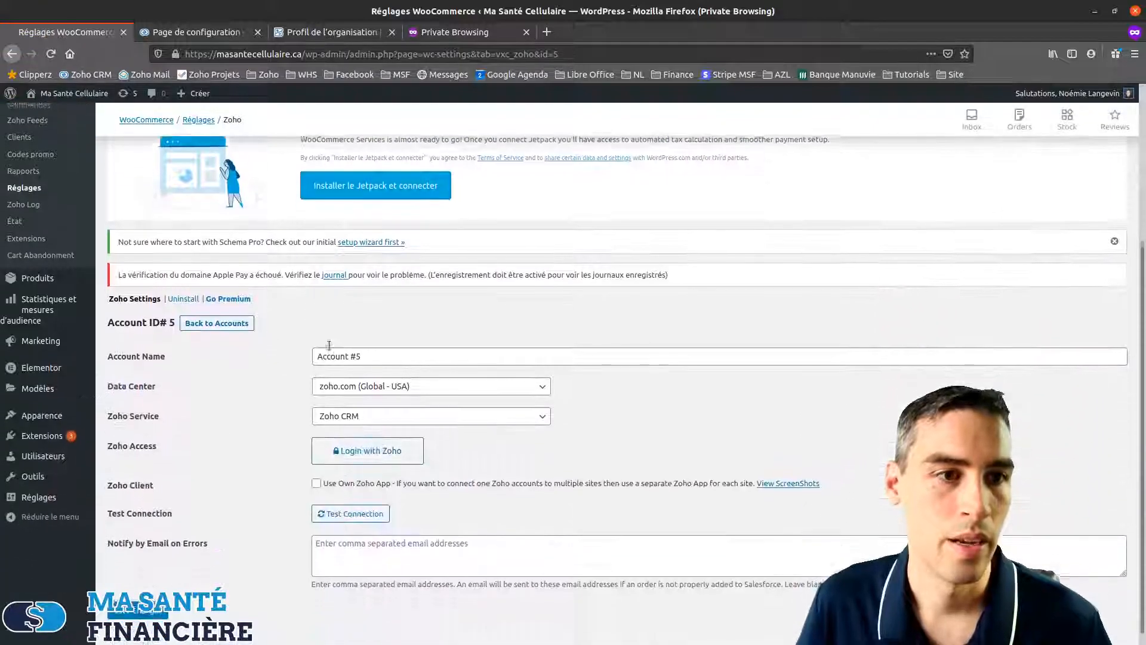
pyautogui.tripleClick(326, 346)
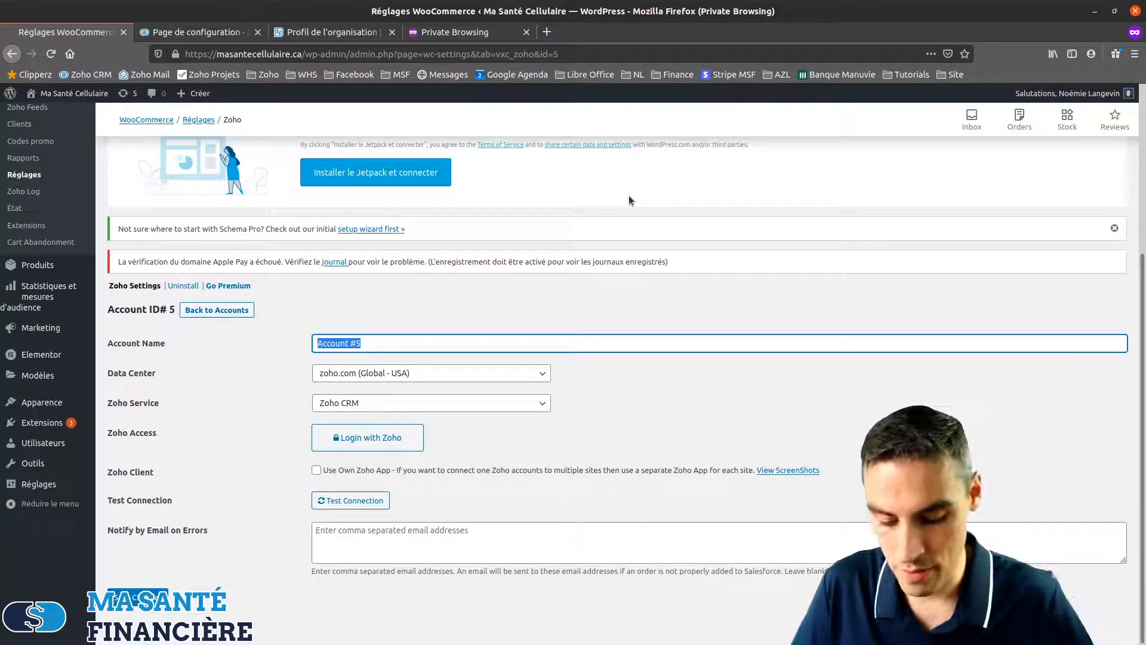
pyautogui.write('Zoho CRM')
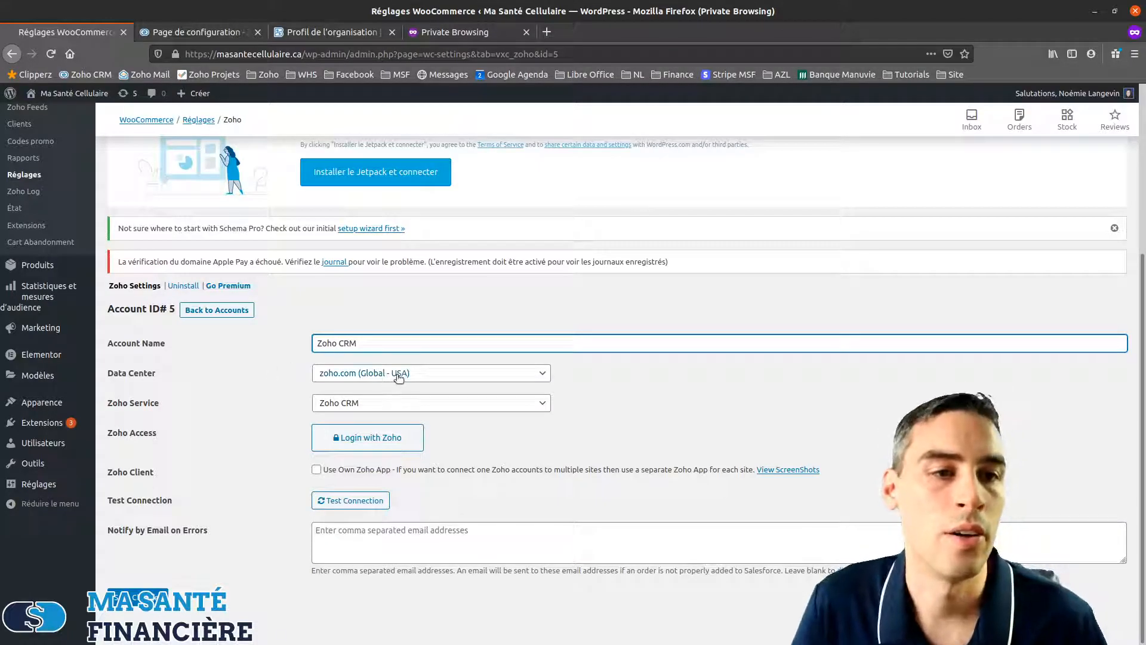
pyautogui.click(385, 374)
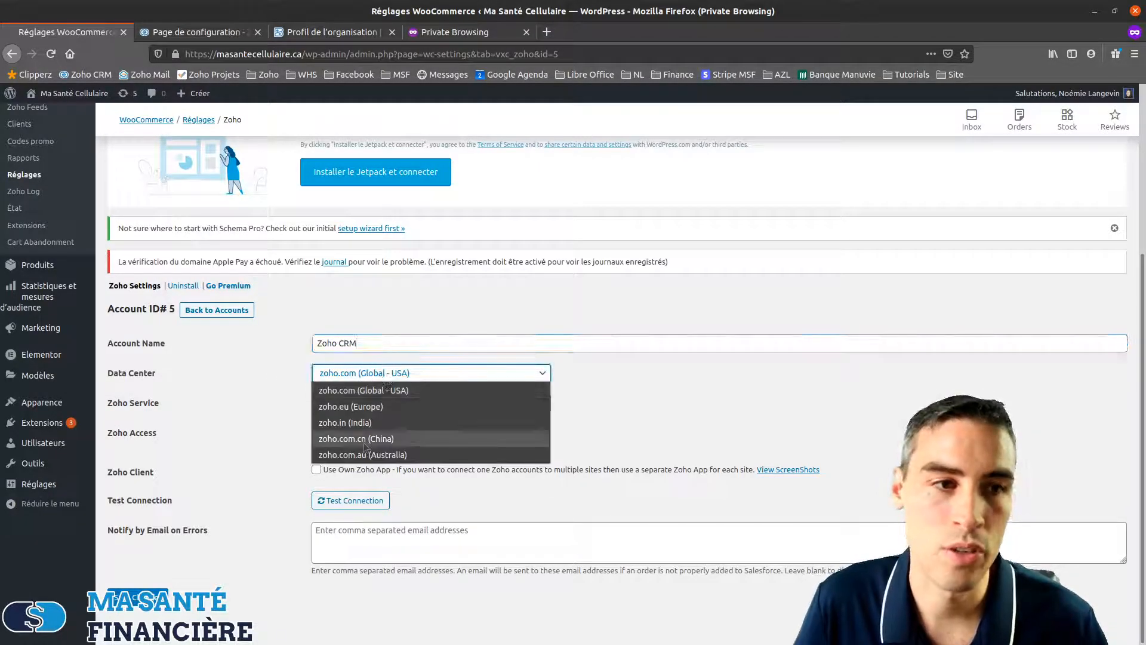
pyautogui.click(344, 396)
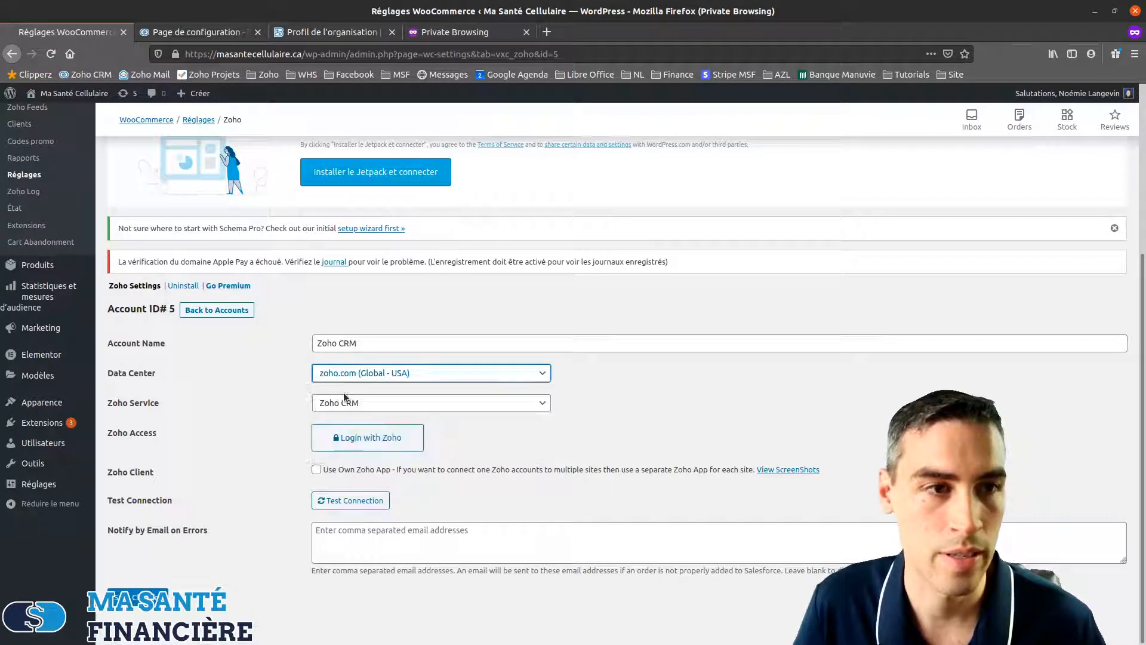
pyautogui.click(396, 402)
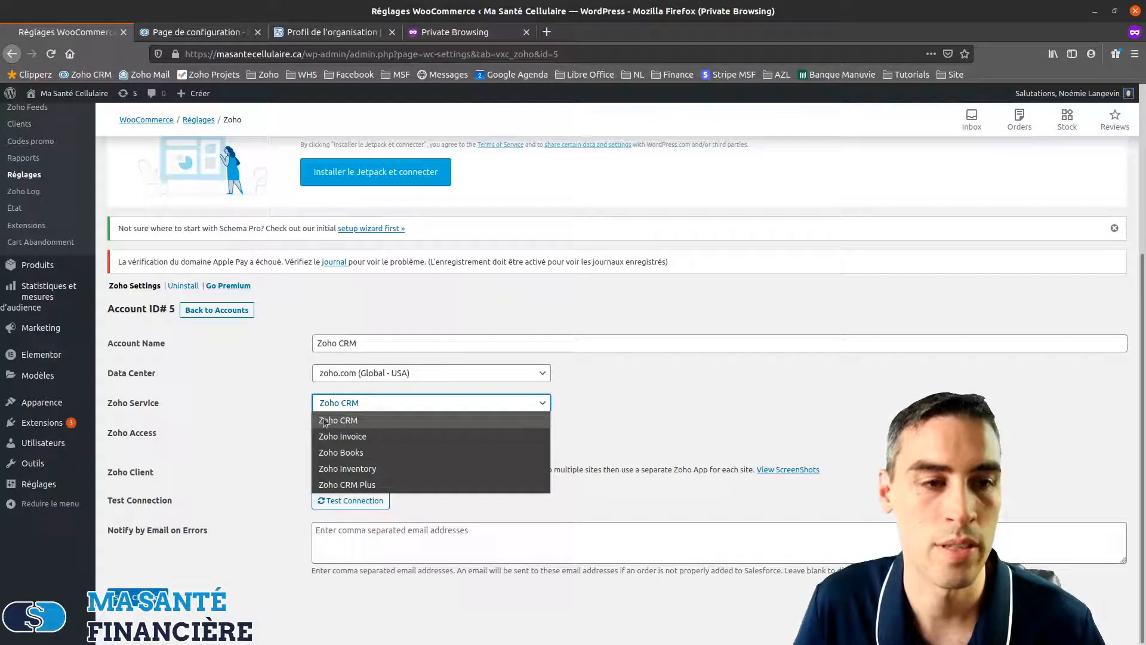
pyautogui.click(336, 421)
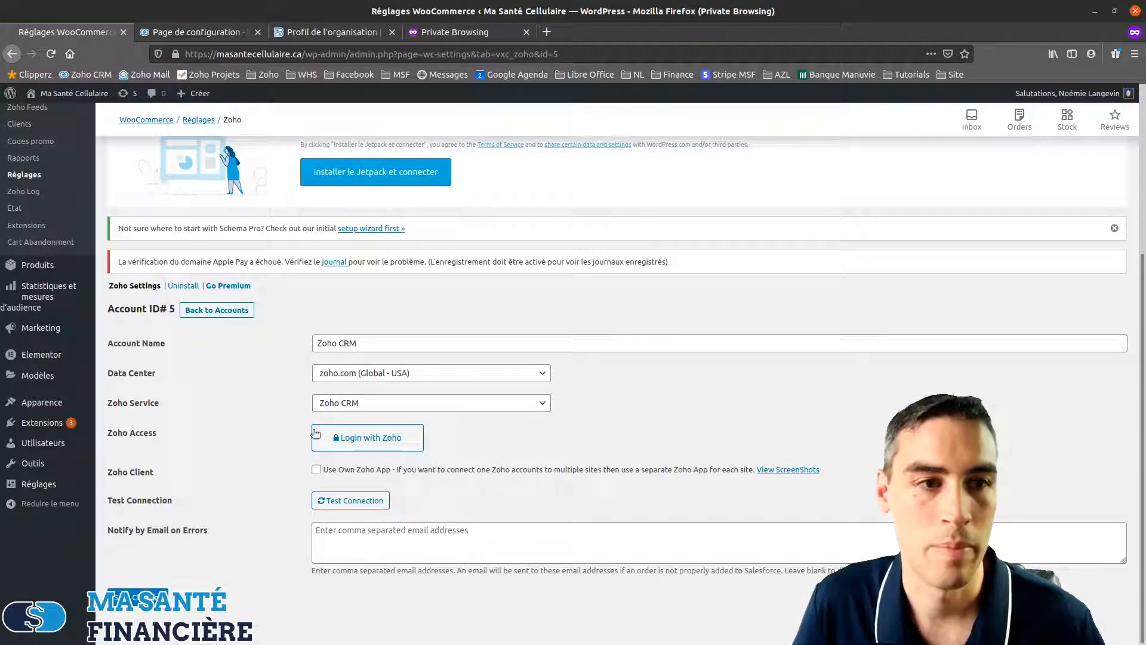
# Log in with Zoho, leaving the page to reach Zoho's authorization request
pyautogui.click(367, 436)
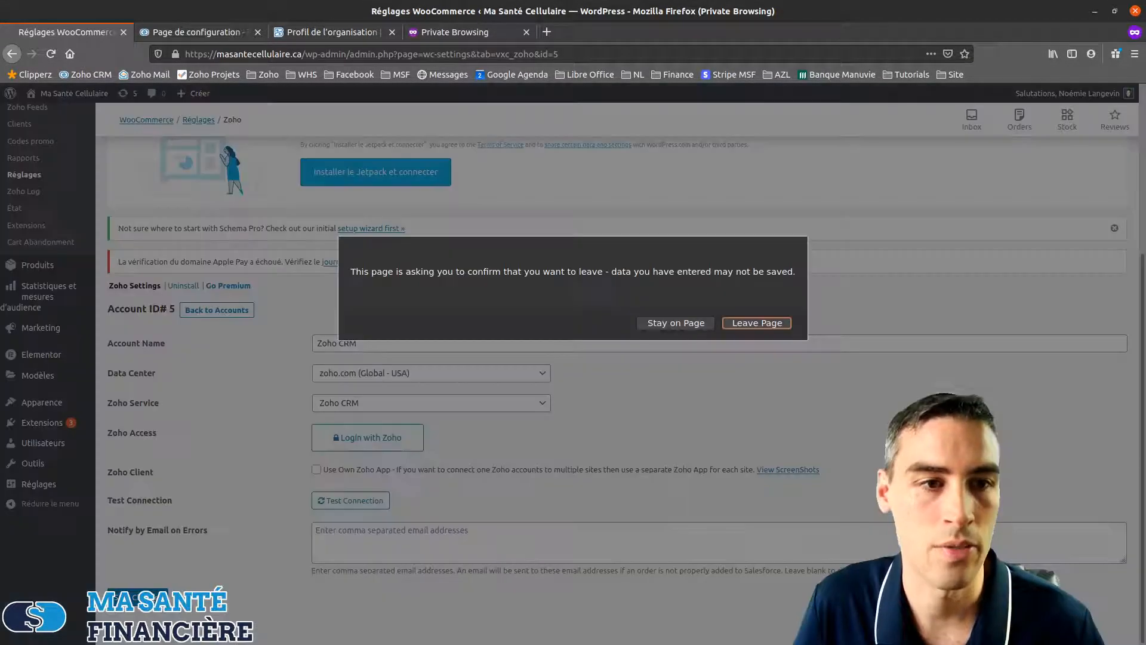
pyautogui.click(763, 324)
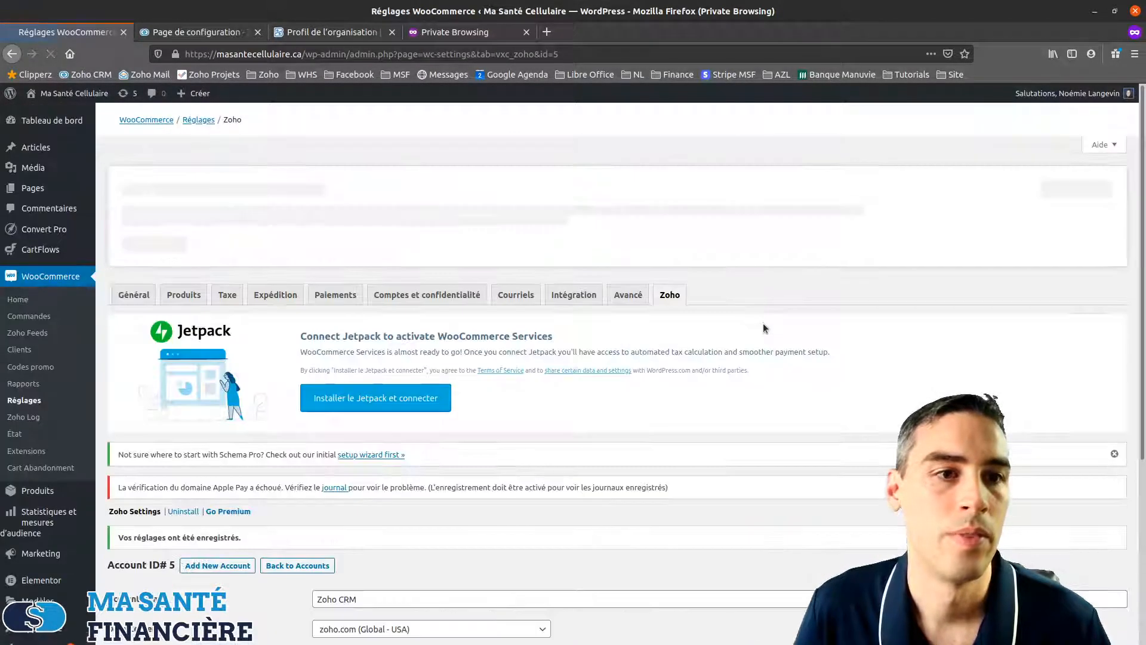
pyautogui.scroll(-4, 488, 501)
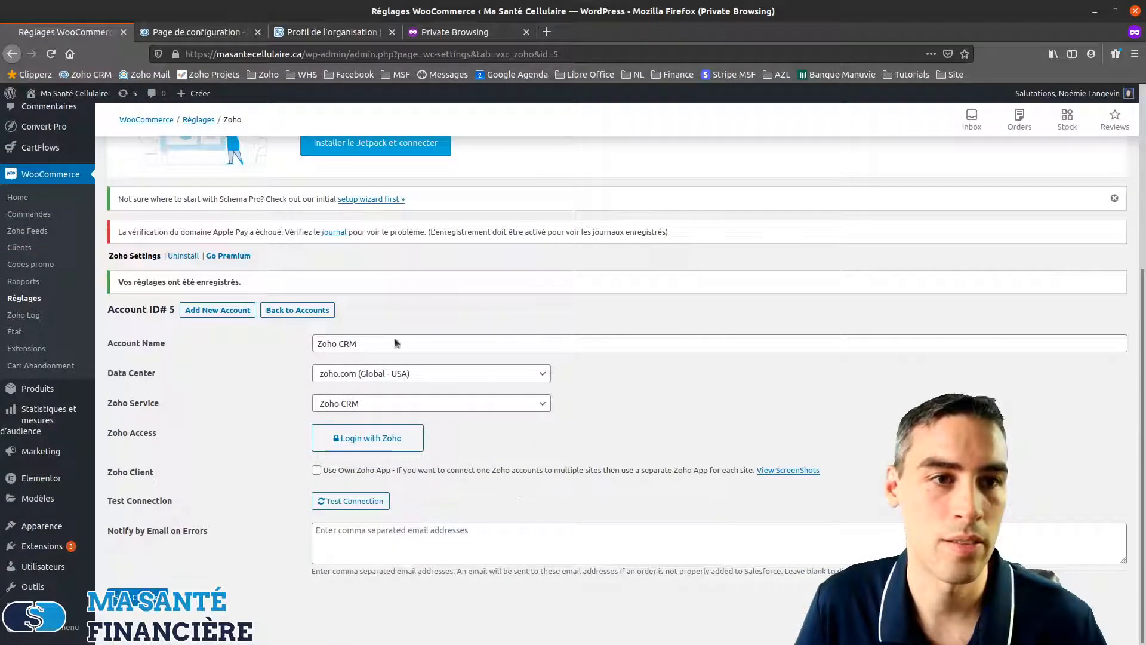
pyautogui.click(365, 443)
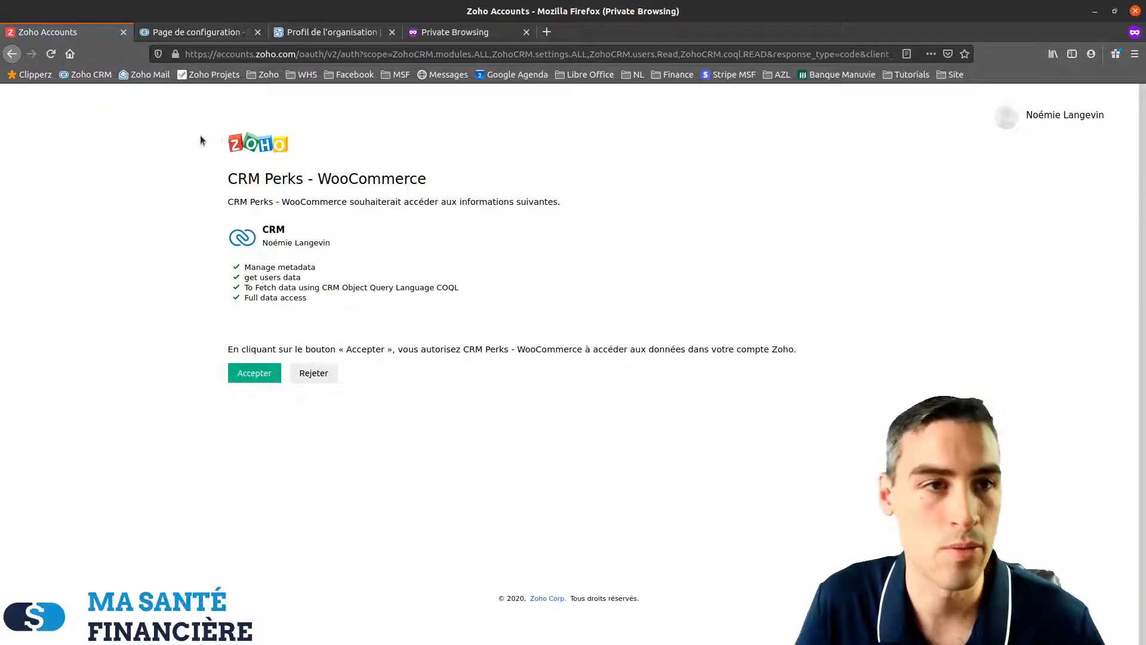
# Accept the CRM Perks - WooCommerce access request on Zoho's consent page
pyautogui.click(256, 376)
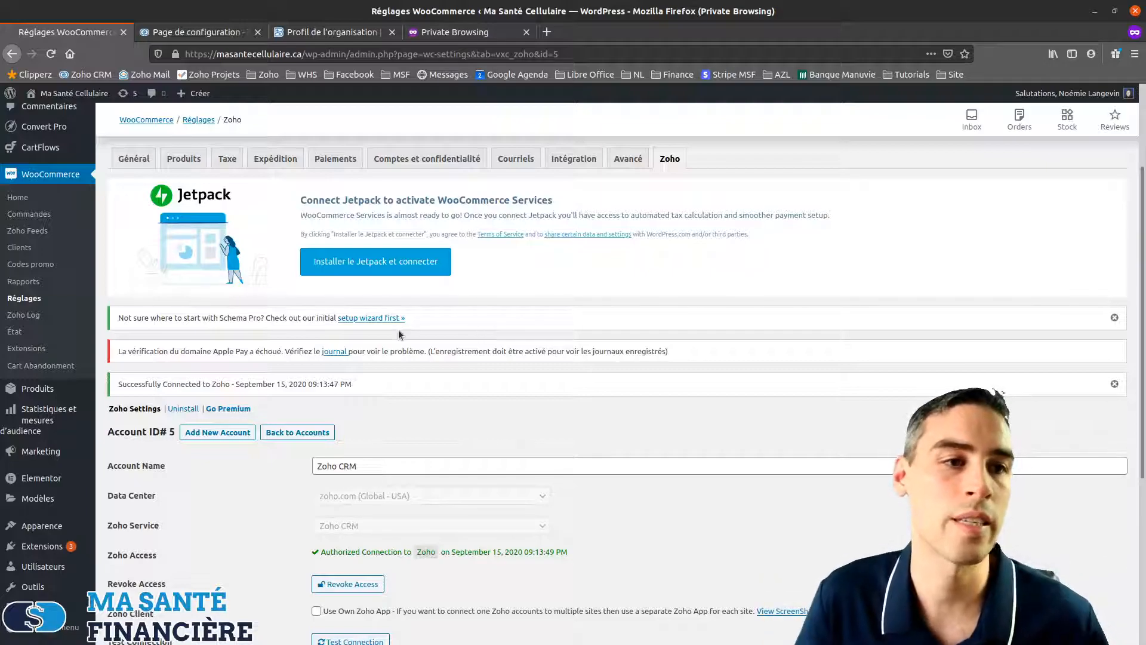
# After the 'Successfully Connected to Zoho' notice, go to WooCommerce > Zoho Feeds
pyautogui.click(27, 232)
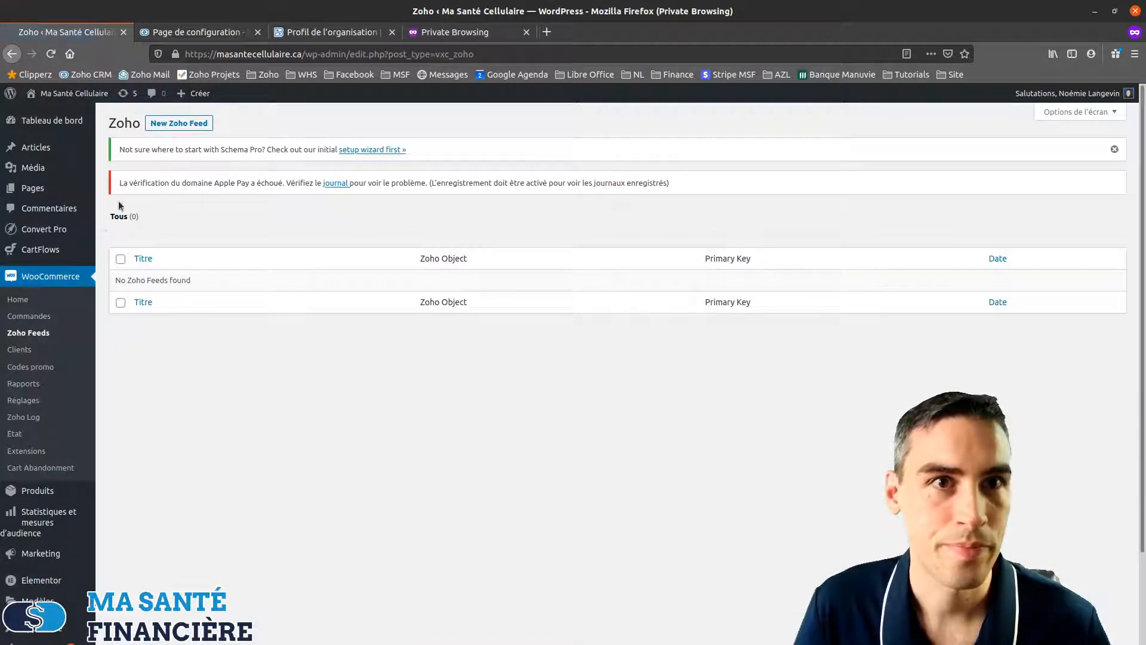
# Create a new Zoho feed titled 'Commande effectuée - Zoho CRM'
pyautogui.click(180, 124)
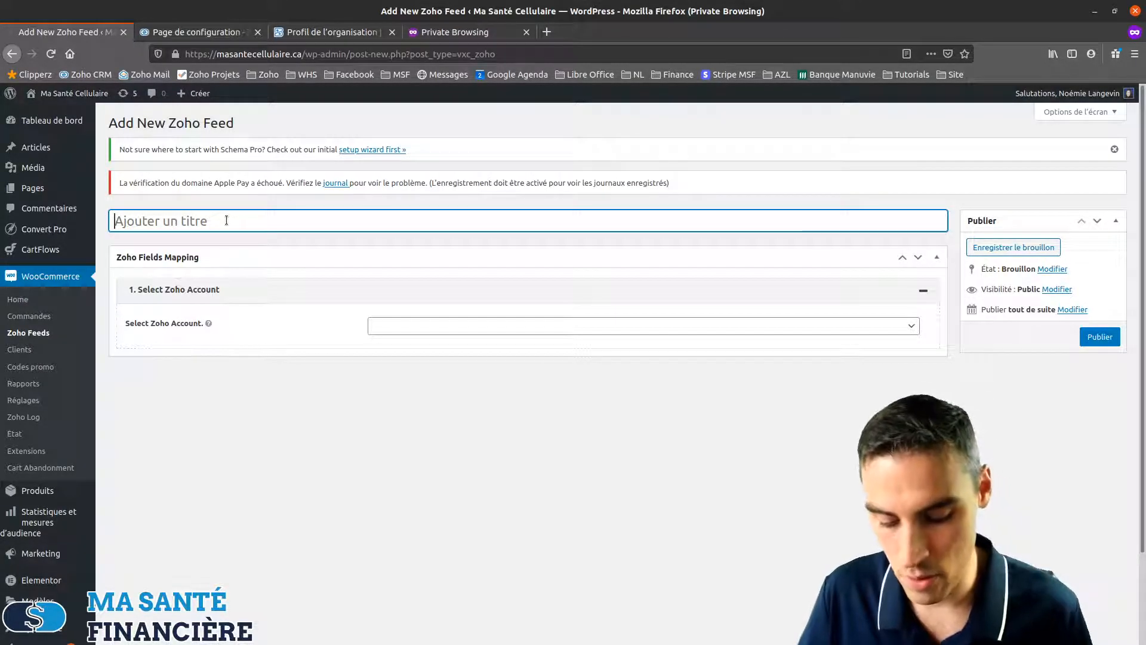
pyautogui.write('Commande effectuée')
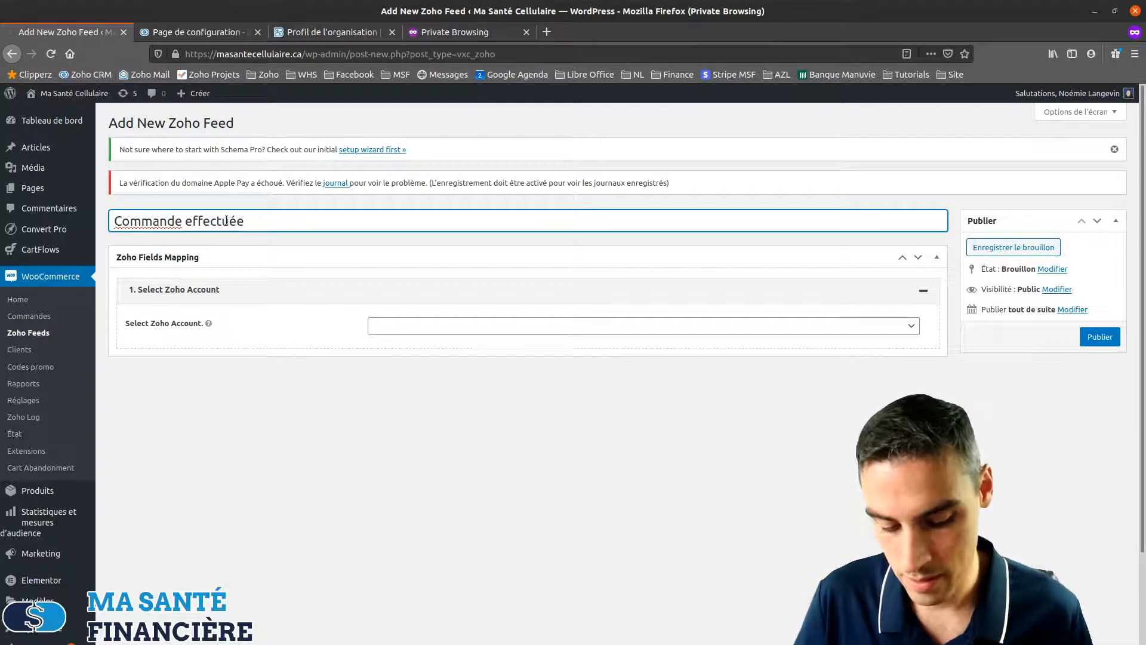
pyautogui.write(' - Zo')
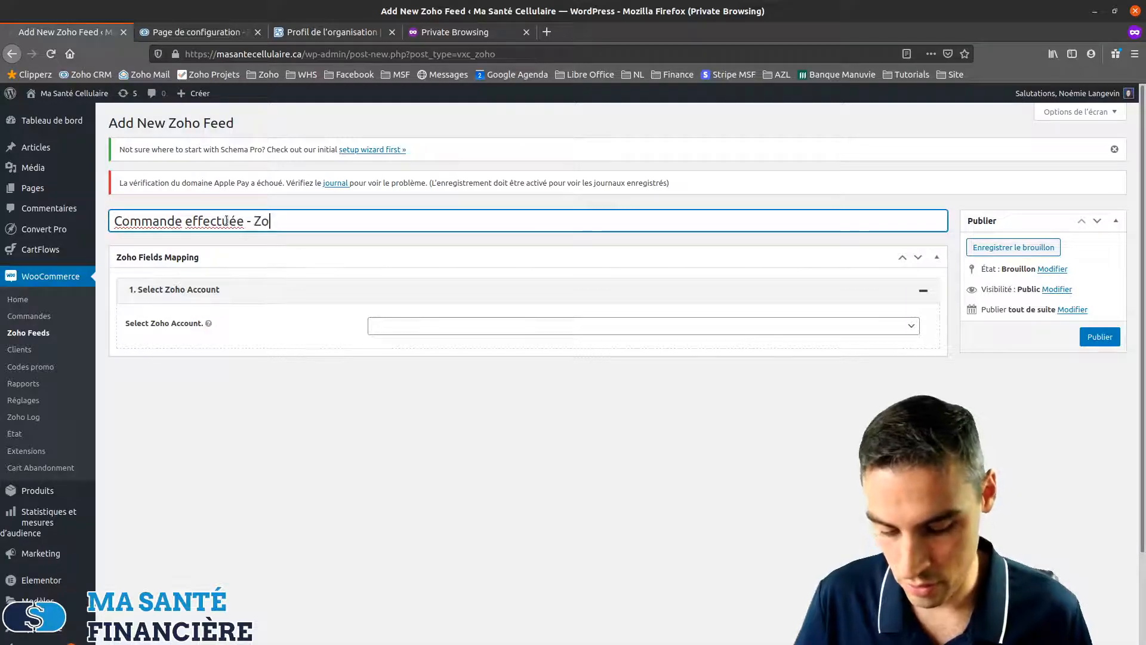
pyautogui.write('ho CRM')
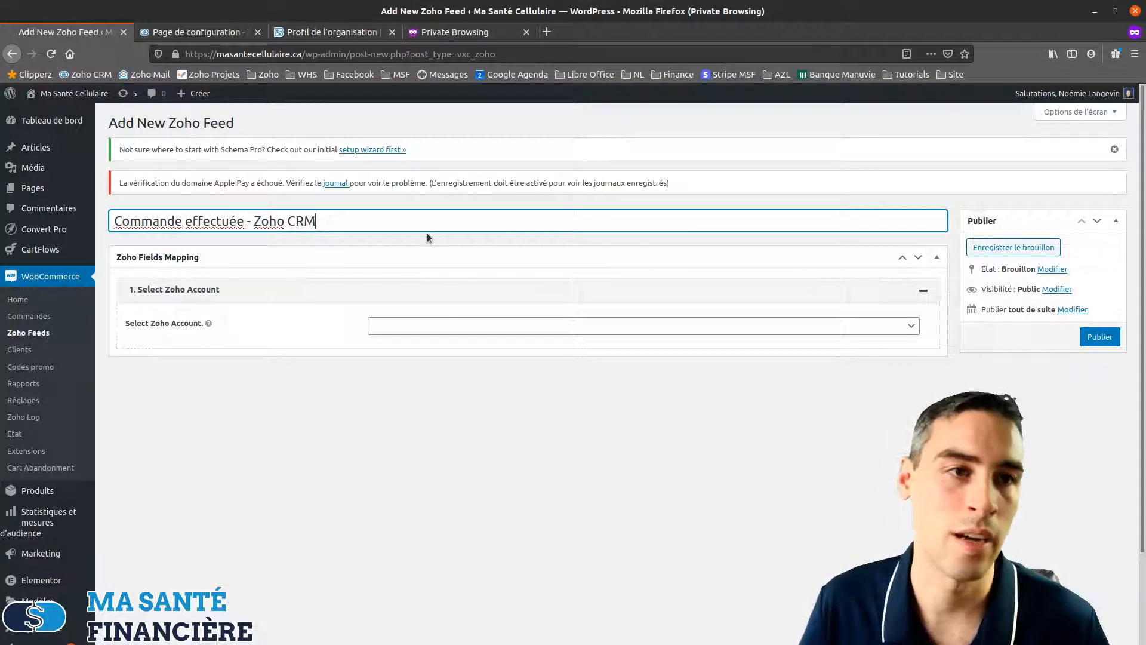
pyautogui.click(443, 325)
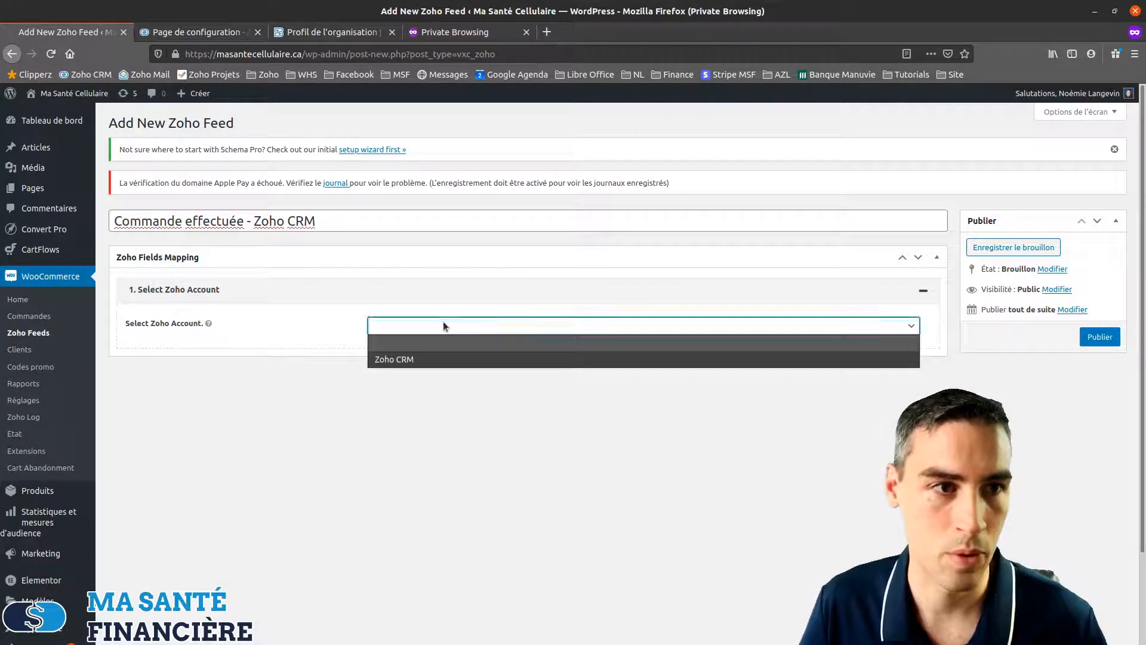
# Set the feed's Zoho account to Zoho CRM and its Zoho object to Contacts
pyautogui.click(401, 359)
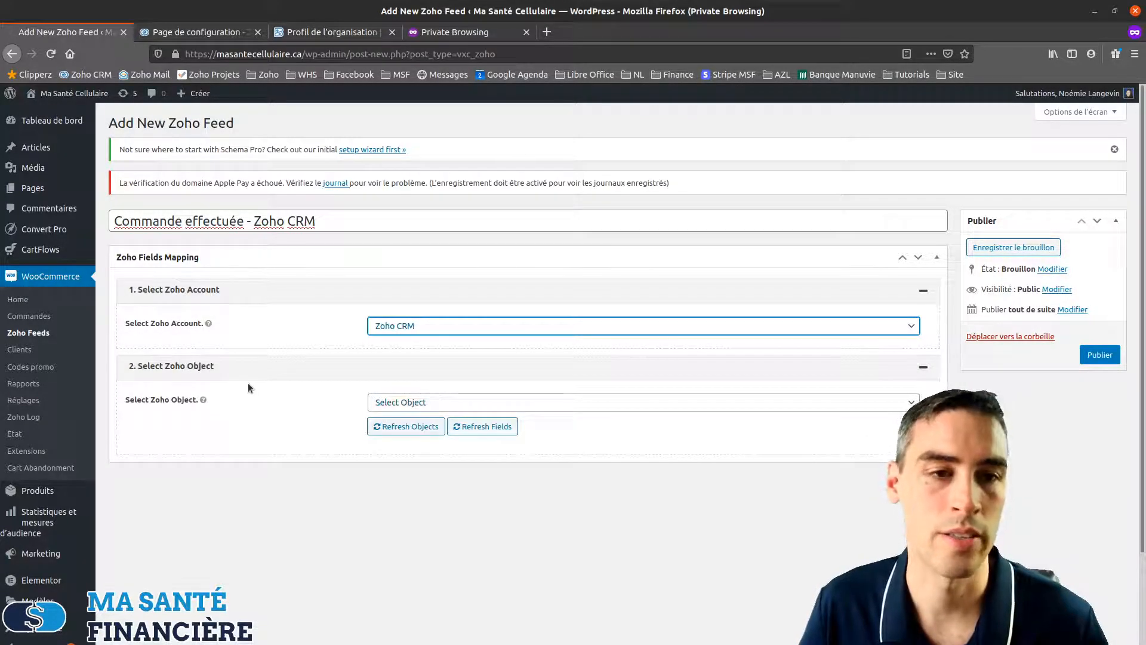
pyautogui.scroll(-2, 249, 388)
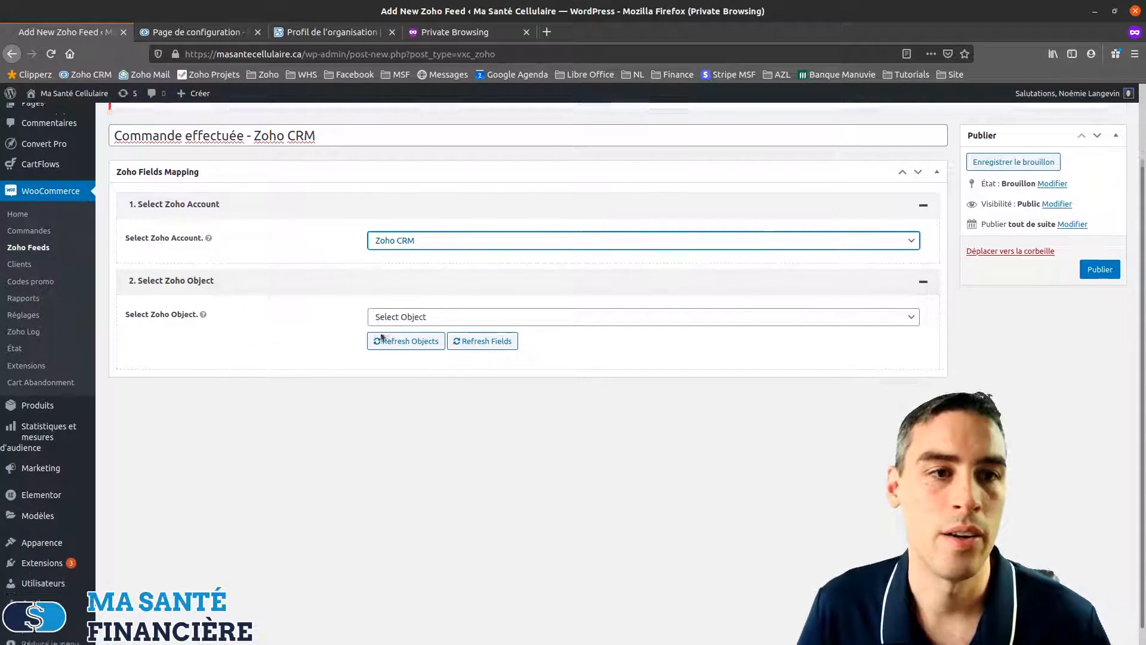
pyautogui.click(470, 302)
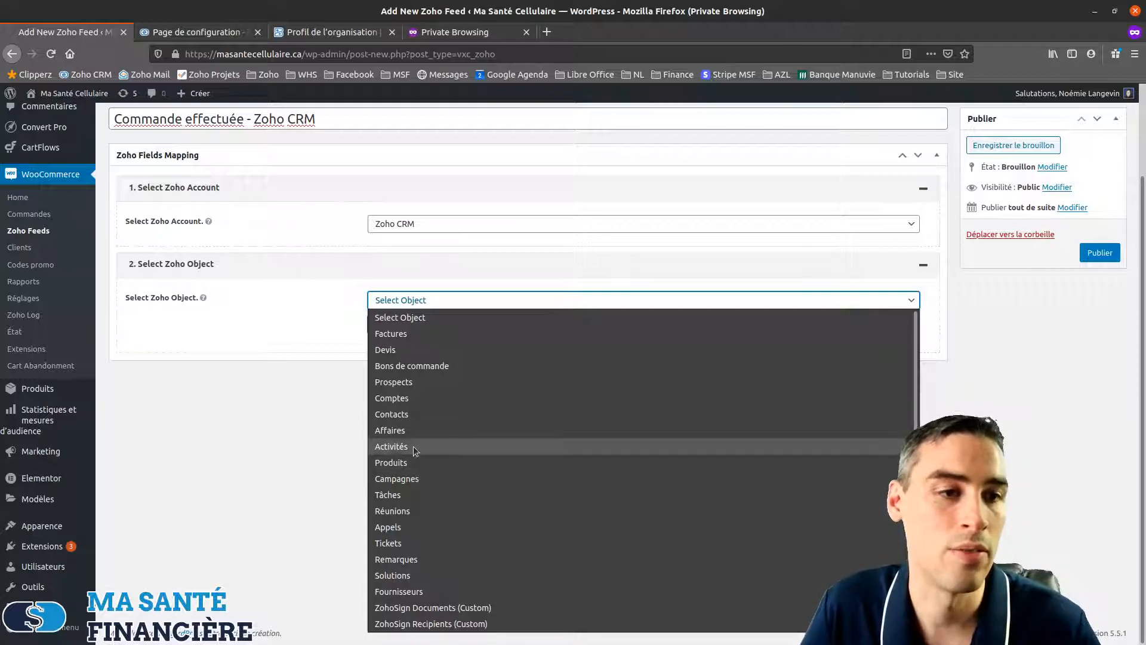
pyautogui.scroll(-2, 424, 570)
pyautogui.scroll(-1, 424, 569)
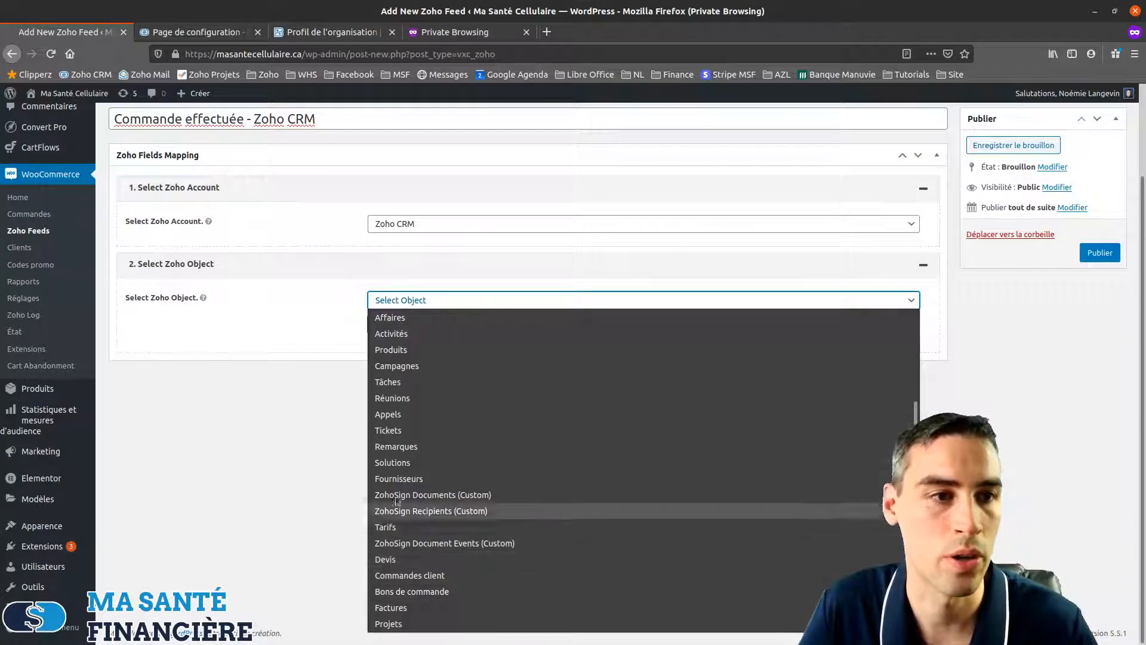
pyautogui.scroll(3, 469, 456)
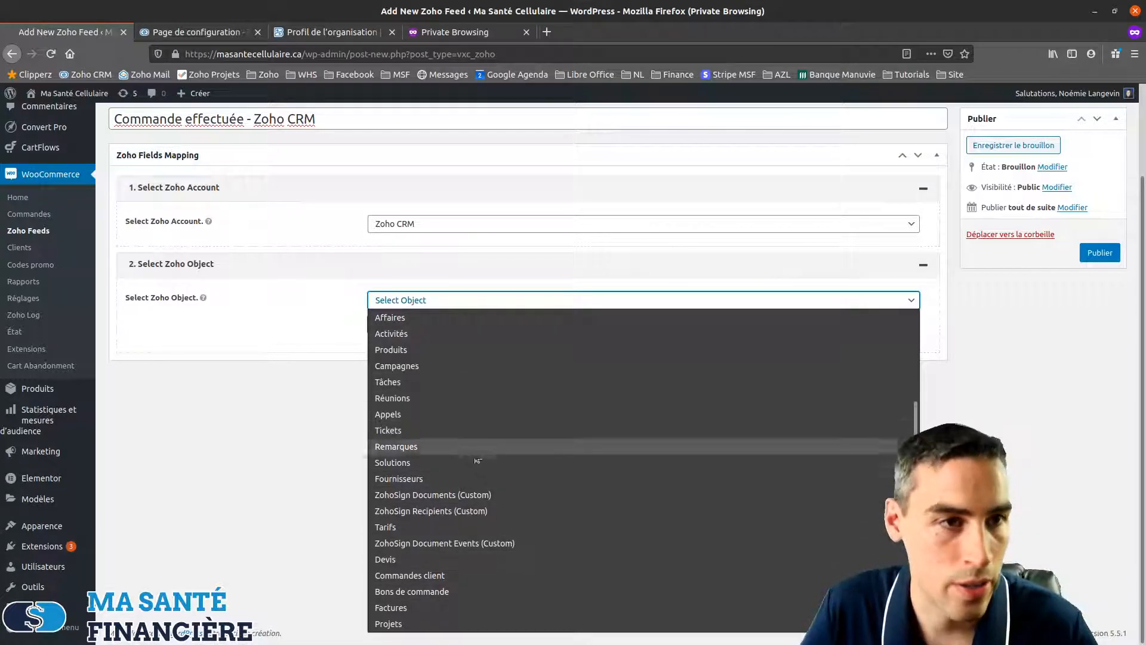
pyautogui.click(406, 414)
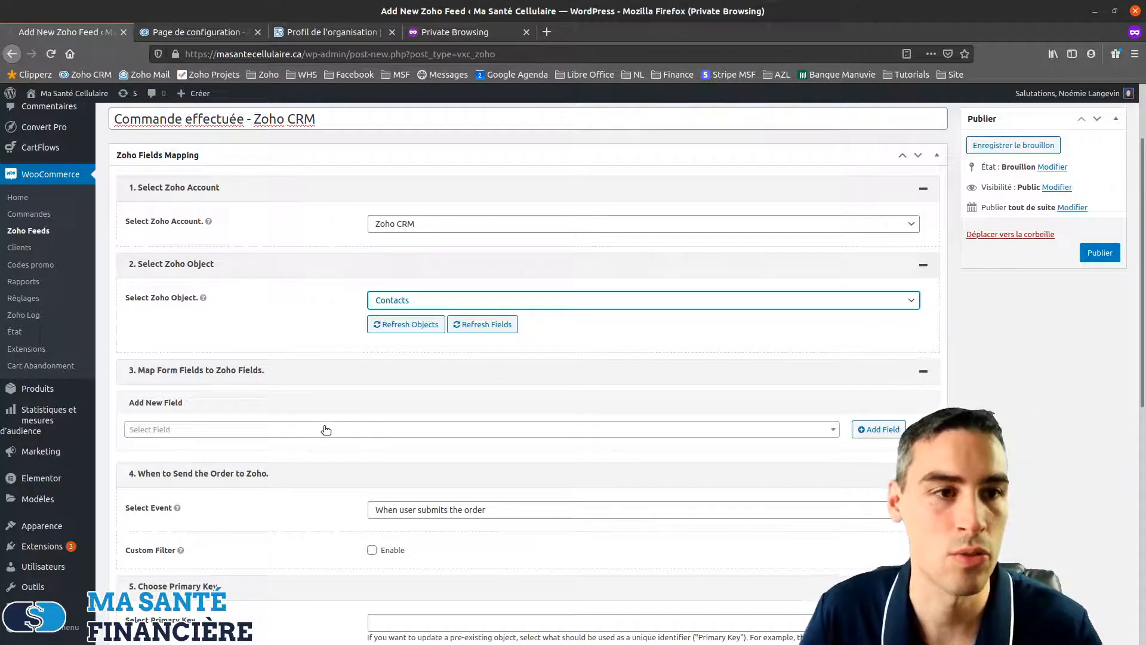
# Map the Zoho Prénom field to Billing Prénom
pyautogui.scroll(-3, 325, 430)
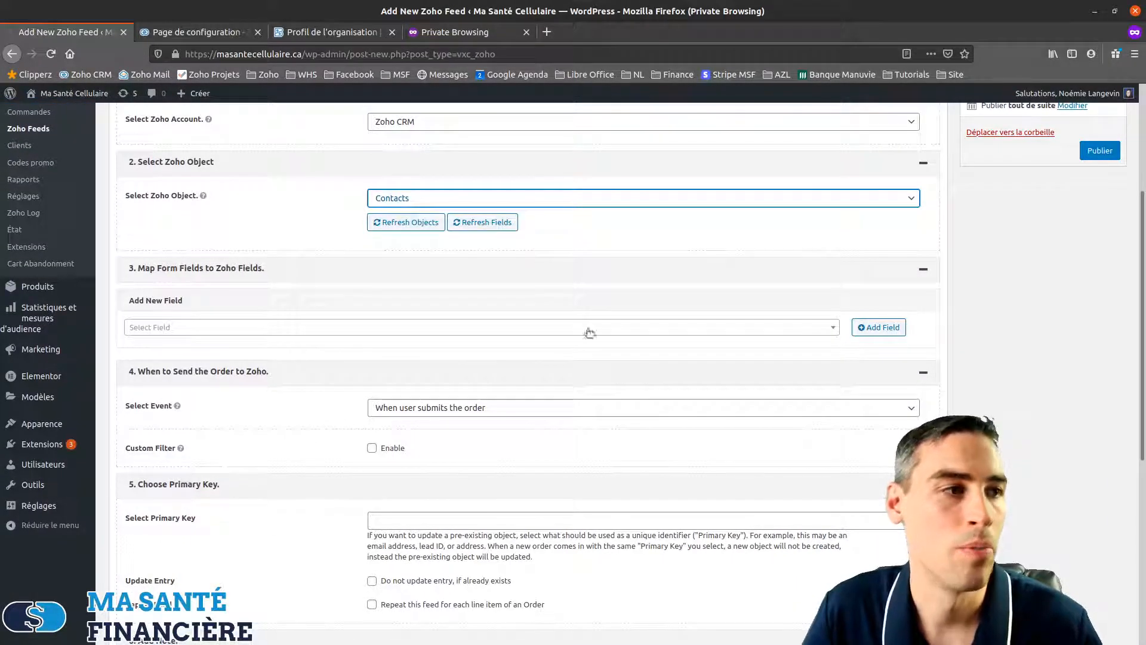
pyautogui.click(434, 330)
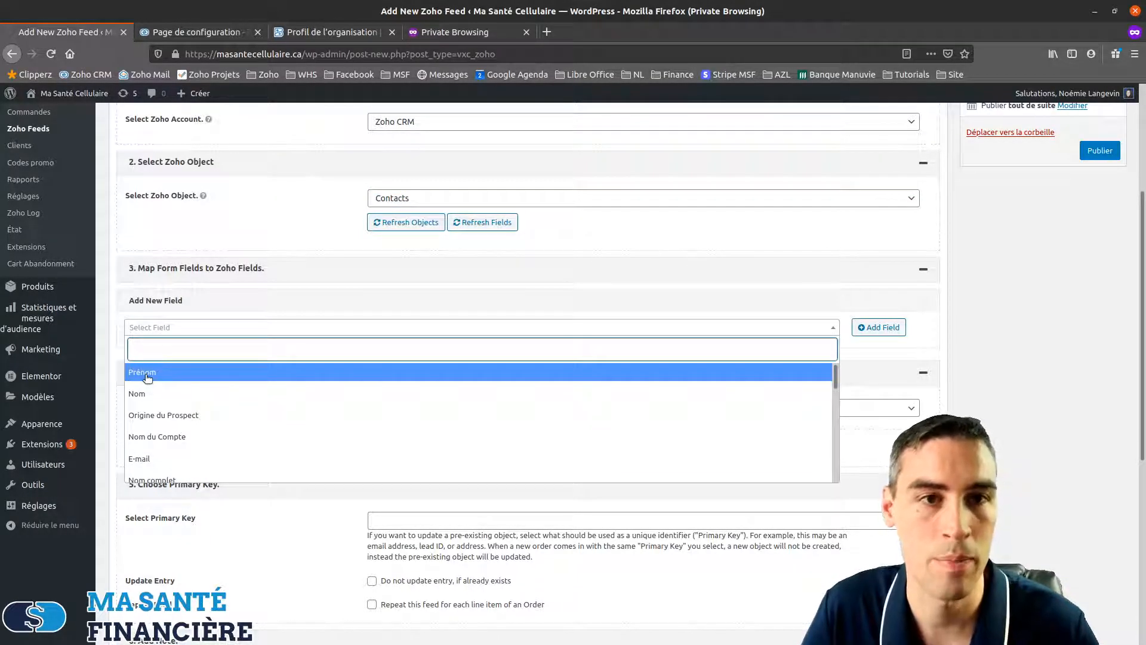
pyautogui.click(147, 376)
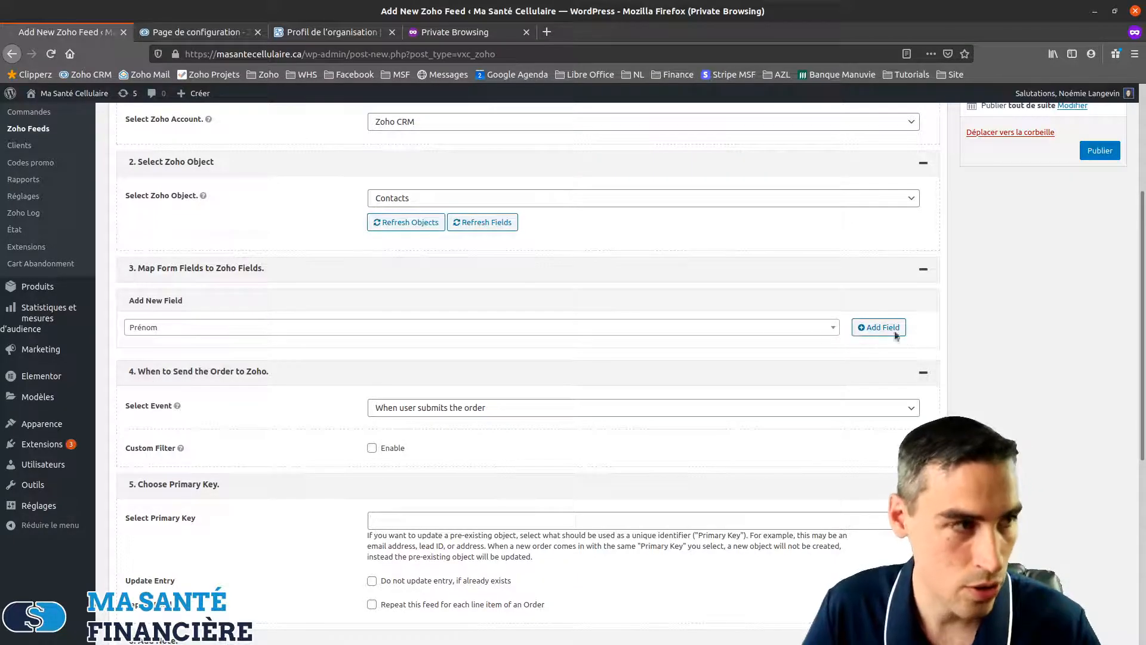
pyautogui.click(880, 325)
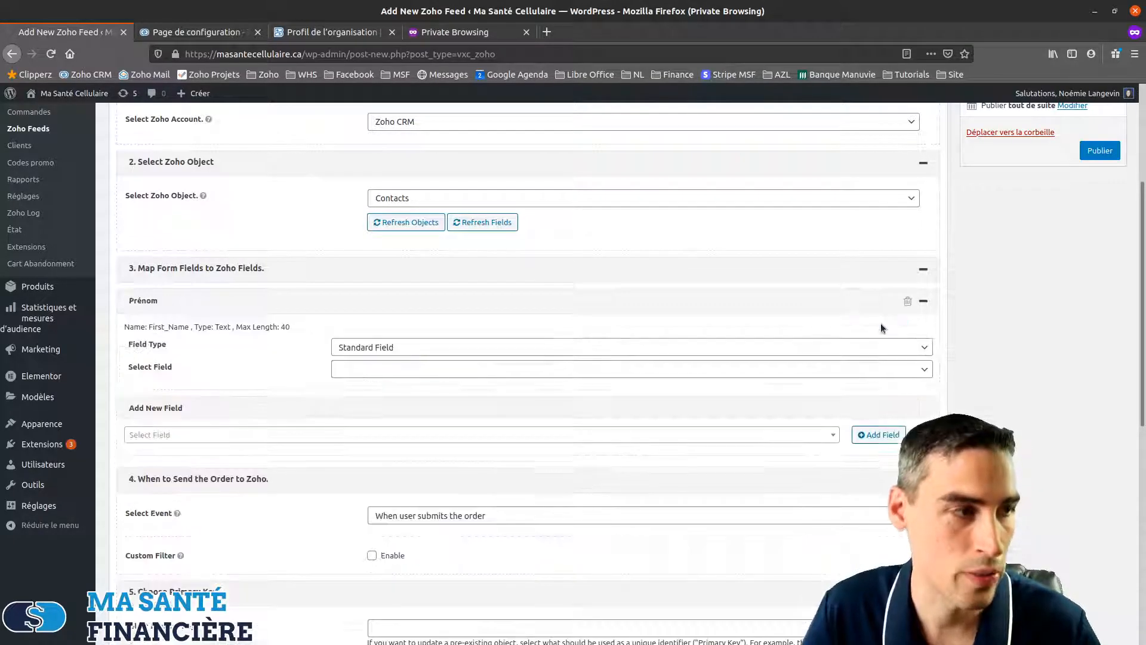
pyautogui.click(381, 372)
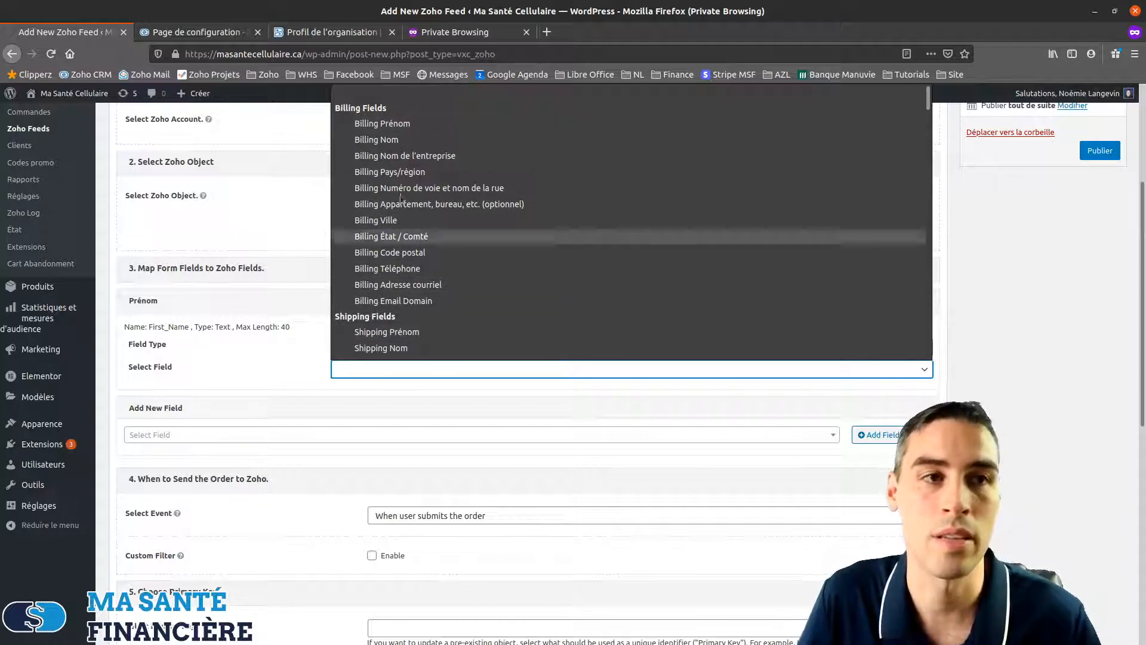
pyautogui.click(403, 124)
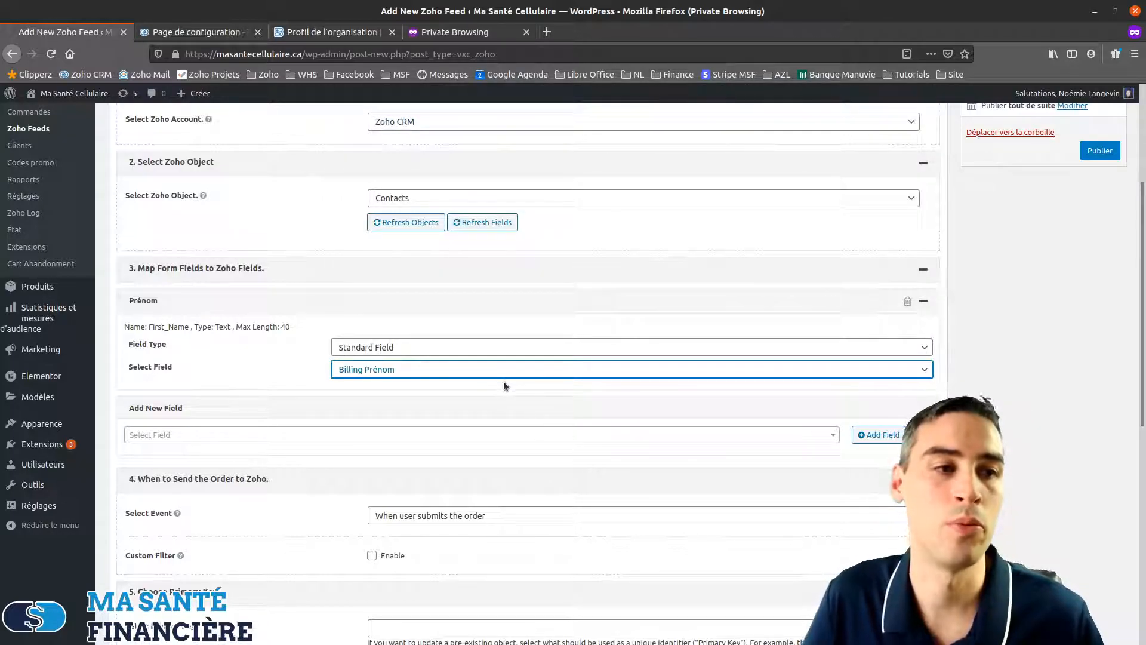
# Add a Zoho Nom field mapped to Billing Nom
pyautogui.scroll(-2, 504, 387)
pyautogui.click(442, 367)
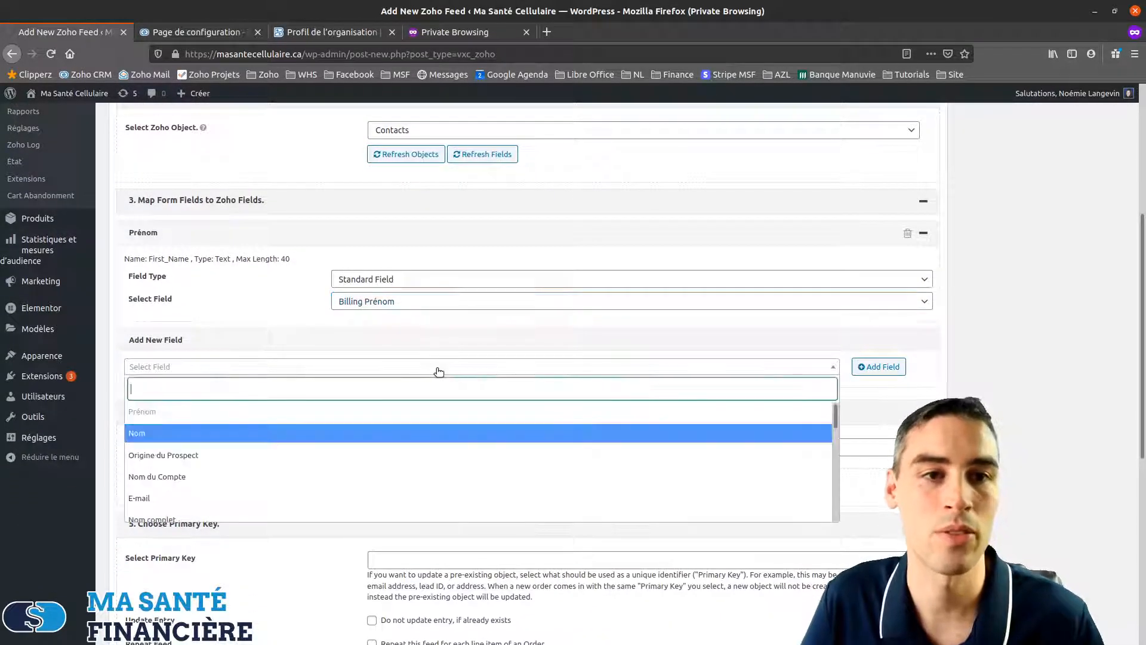
pyautogui.click(146, 433)
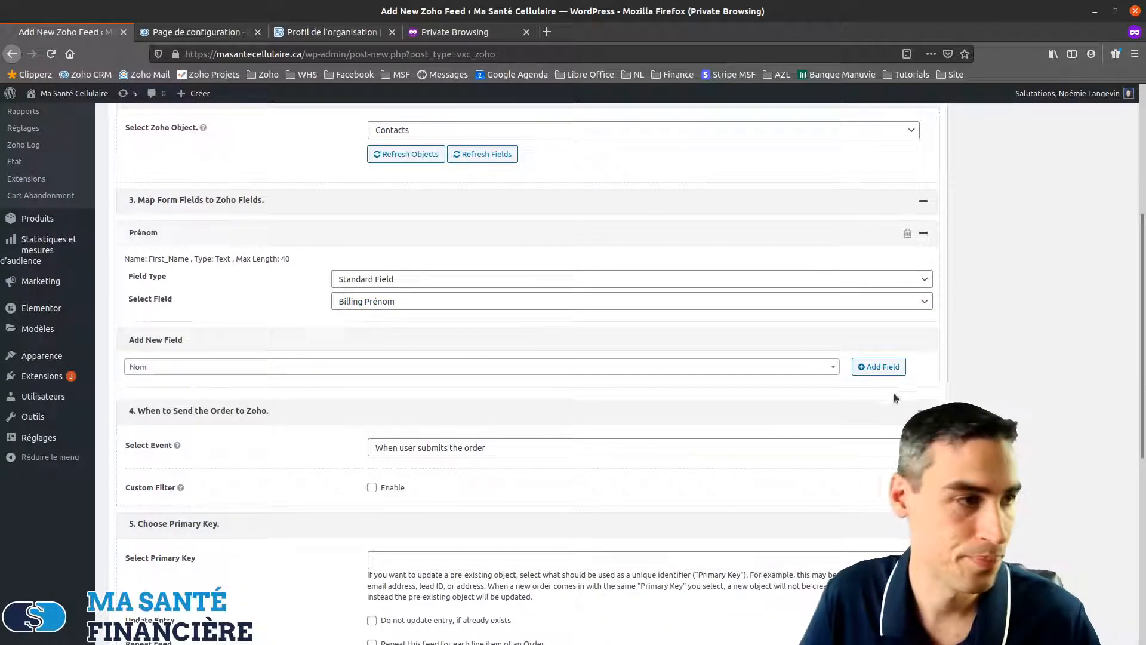
pyautogui.click(878, 367)
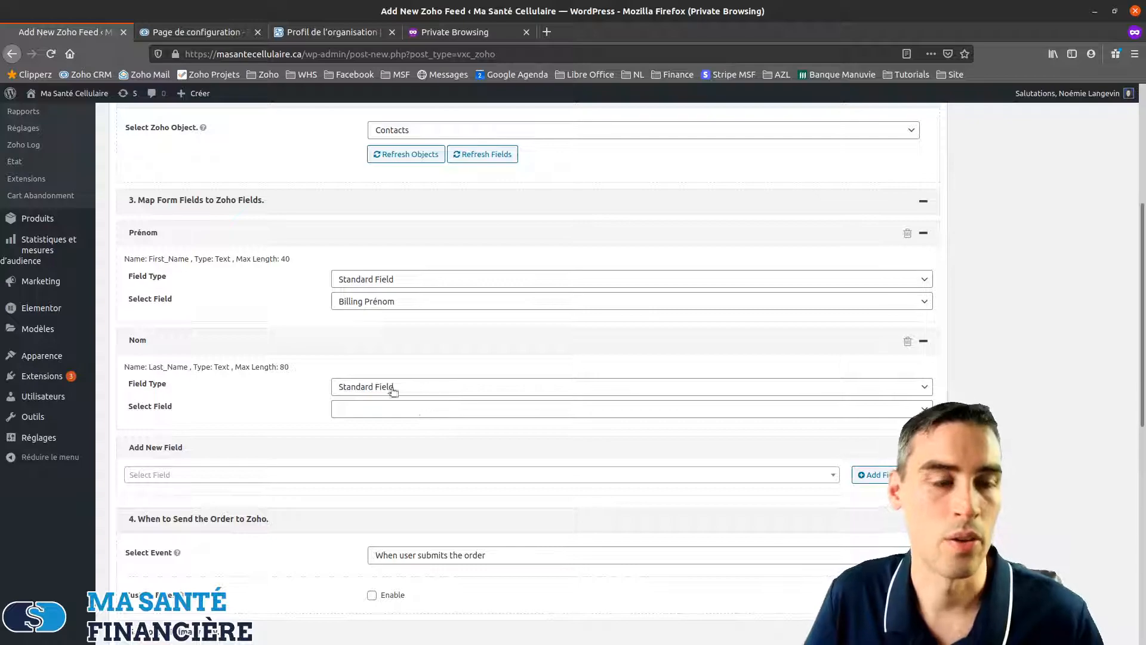
pyautogui.click(370, 409)
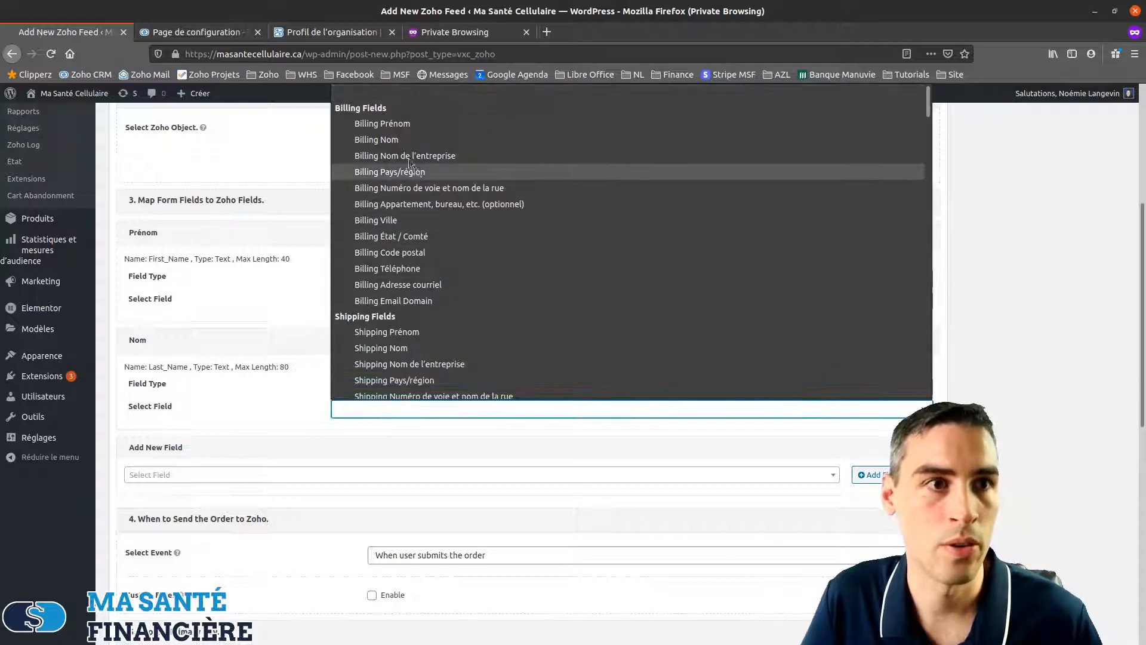
pyautogui.click(403, 143)
pyautogui.scroll(-3, 362, 427)
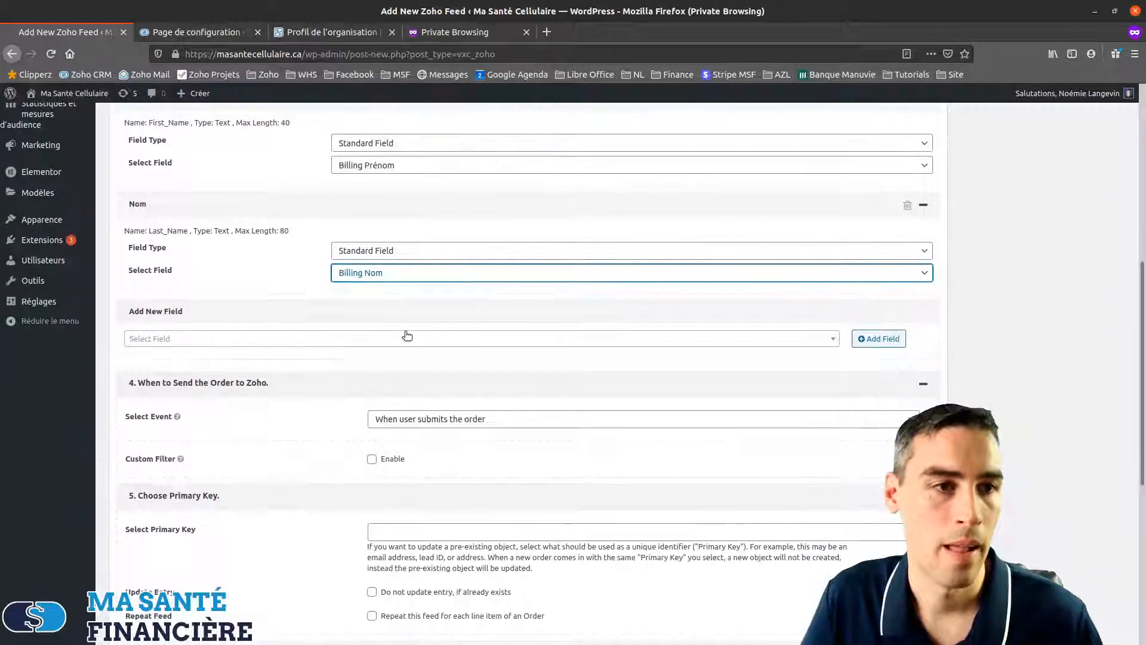
pyautogui.click(429, 338)
# Add the Zoho E-mail field mapped to Billing Adresse courriel
pyautogui.click(184, 468)
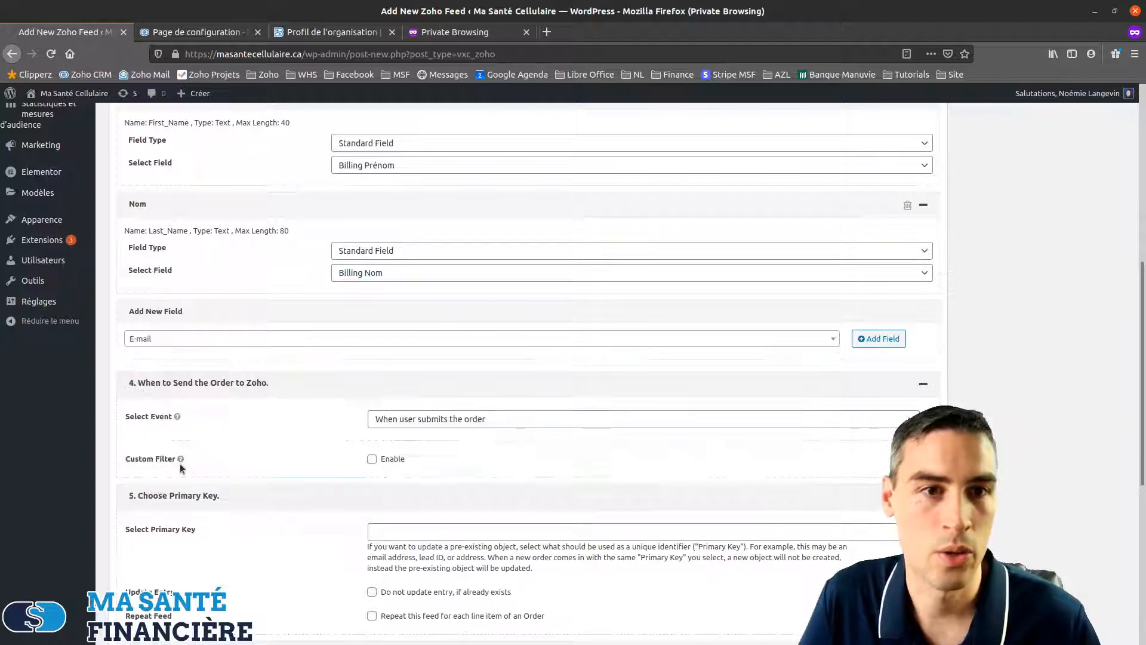
pyautogui.click(883, 339)
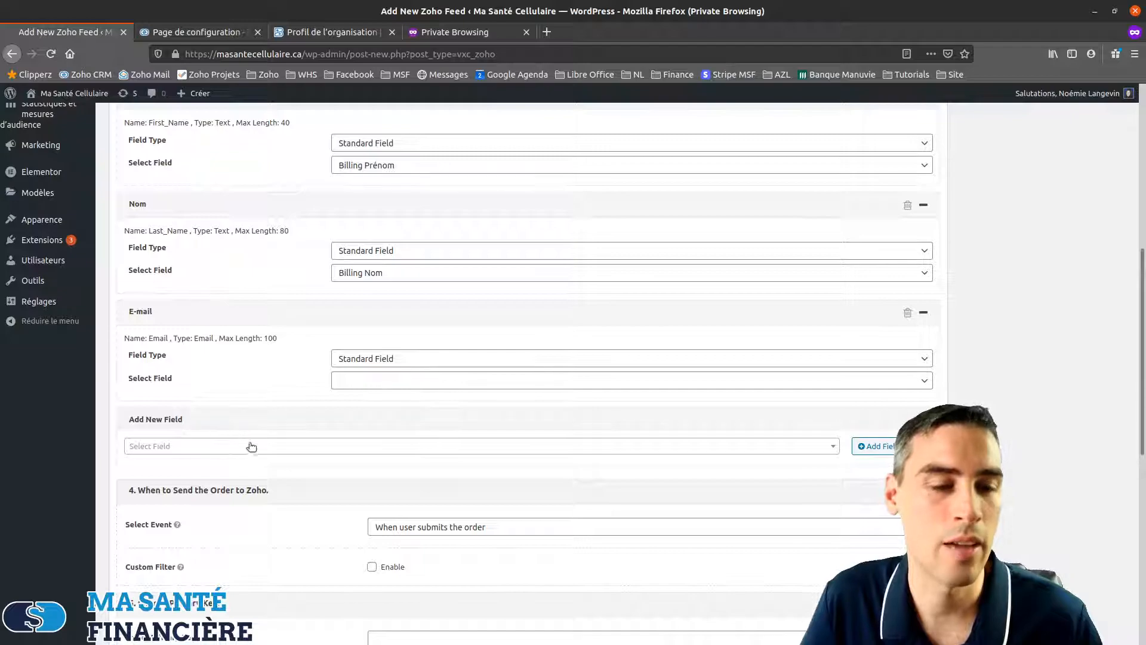
pyautogui.click(268, 451)
pyautogui.scroll(-5, 221, 537)
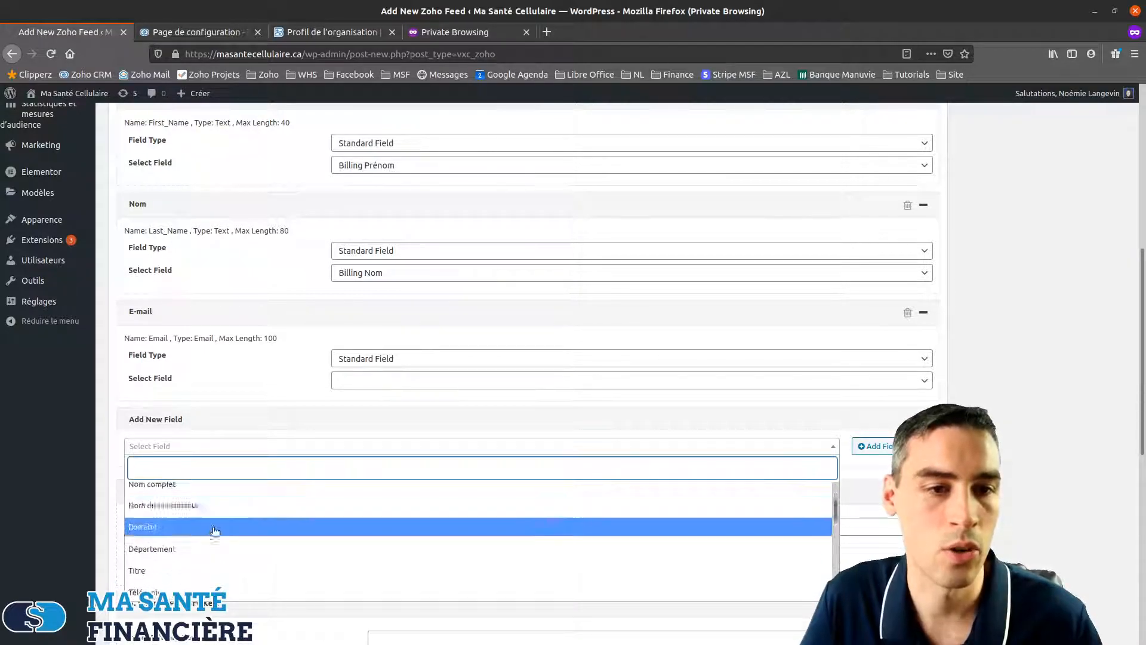
pyautogui.scroll(-3, 221, 537)
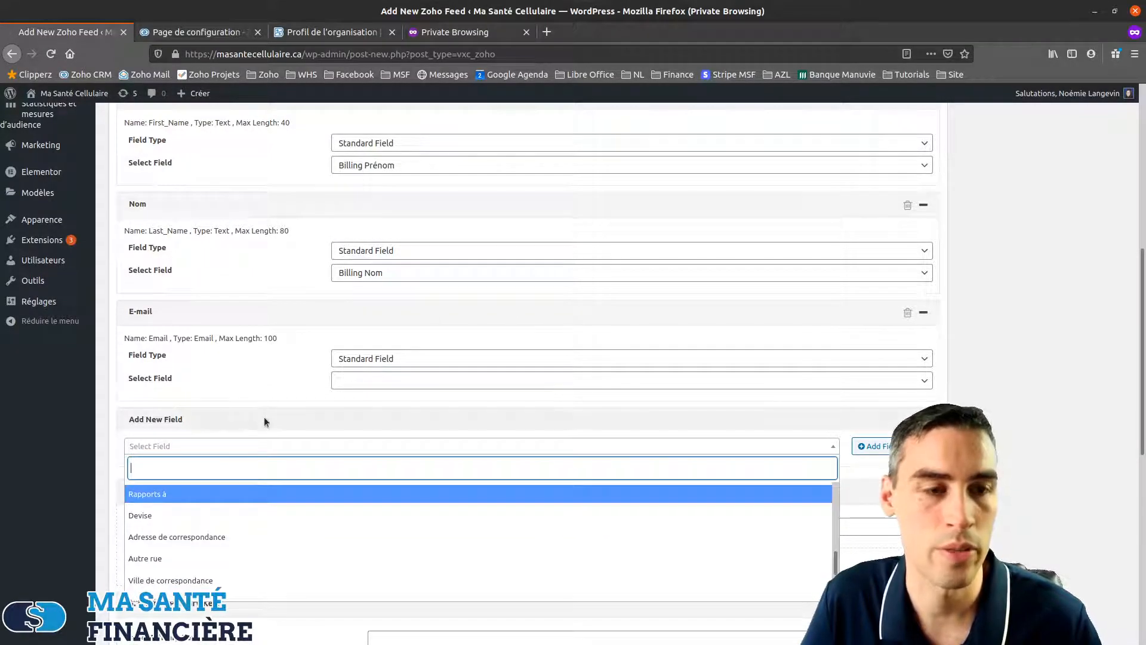
pyautogui.click(269, 398)
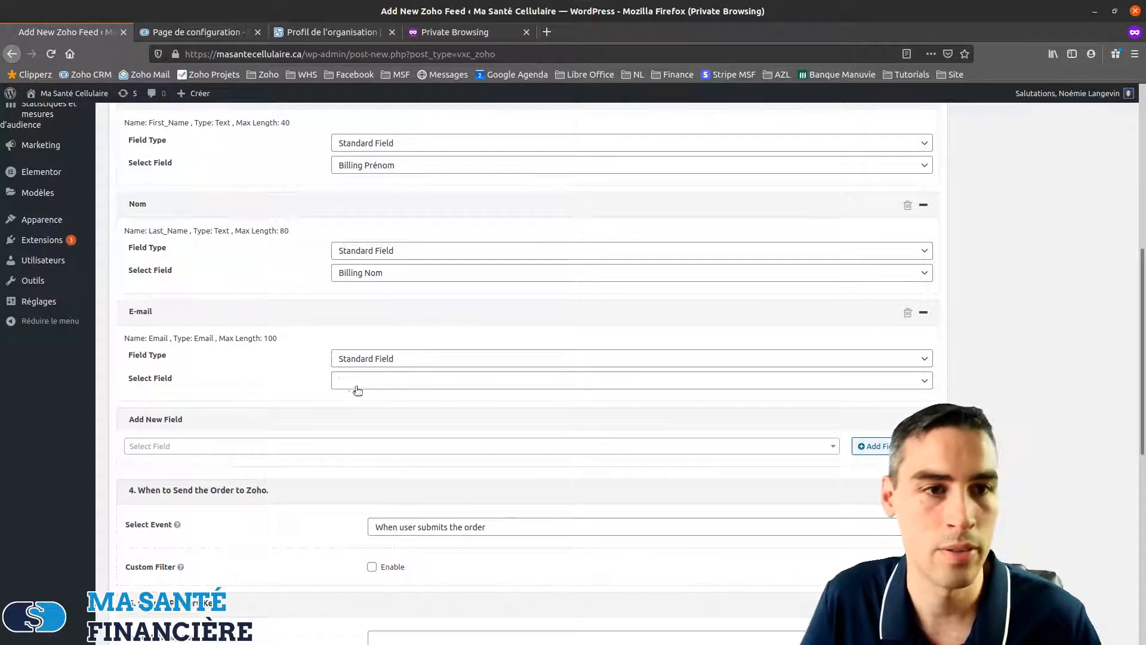
pyautogui.click(377, 380)
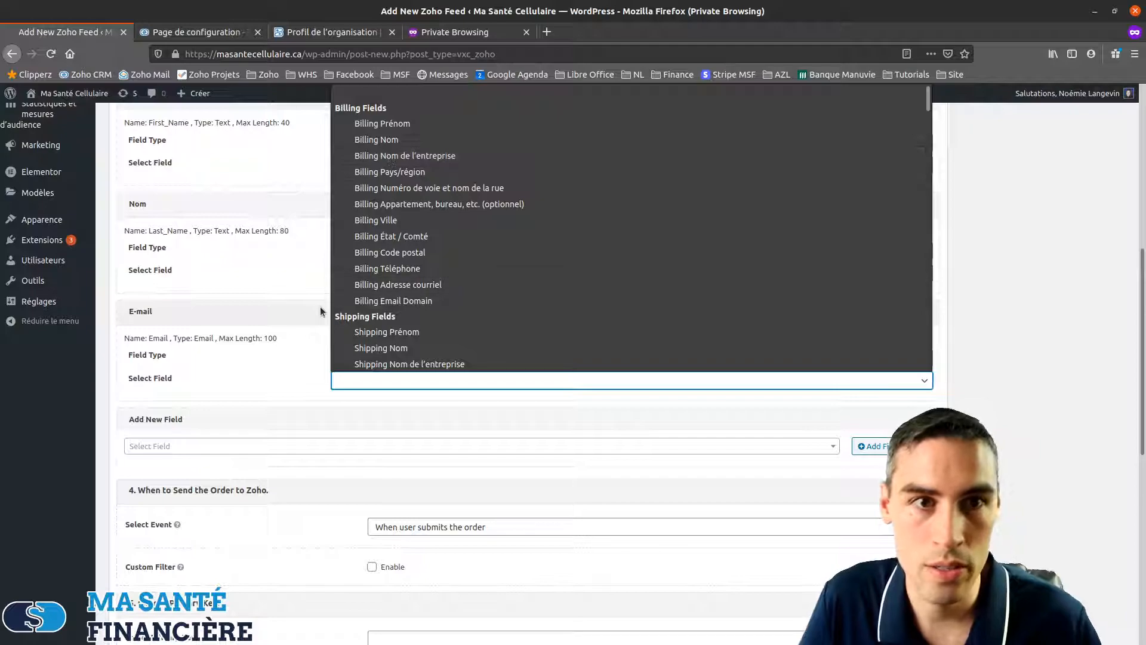
pyautogui.click(397, 284)
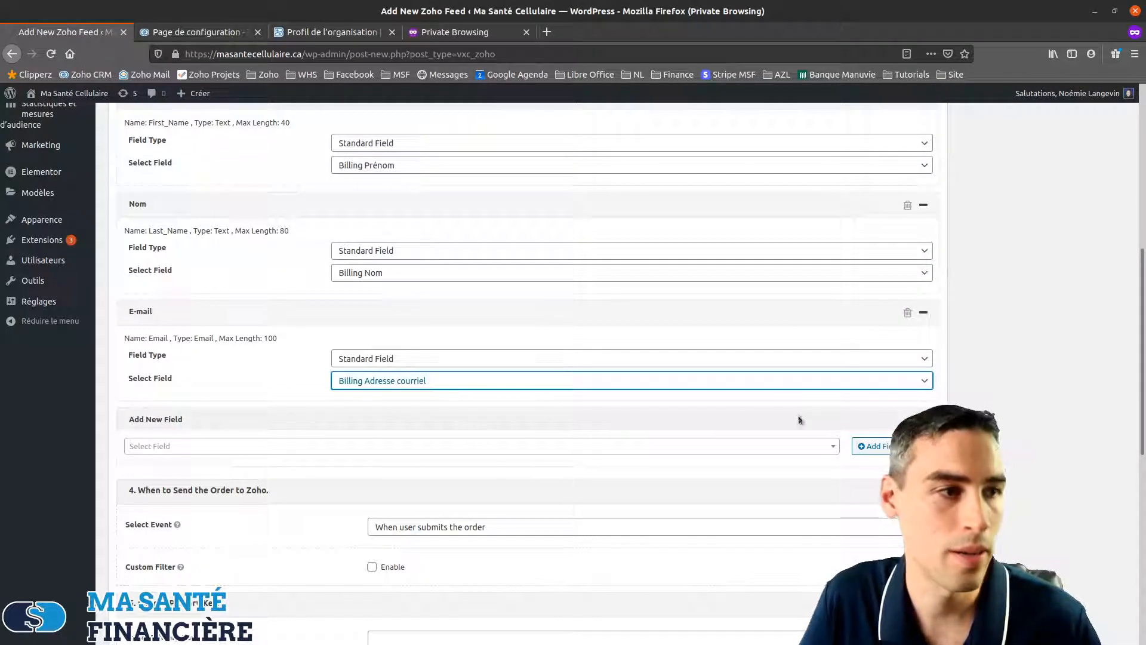
# Choose Adresse de correspondance as the next Zoho field to map
pyautogui.click(747, 447)
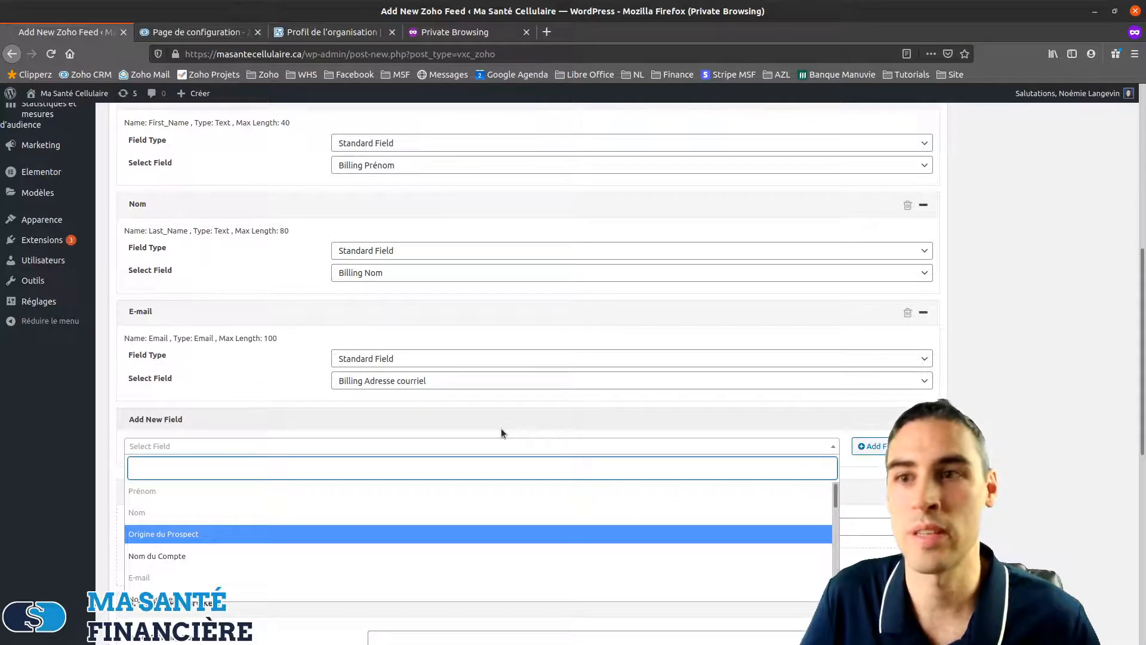
pyautogui.scroll(-2, 500, 428)
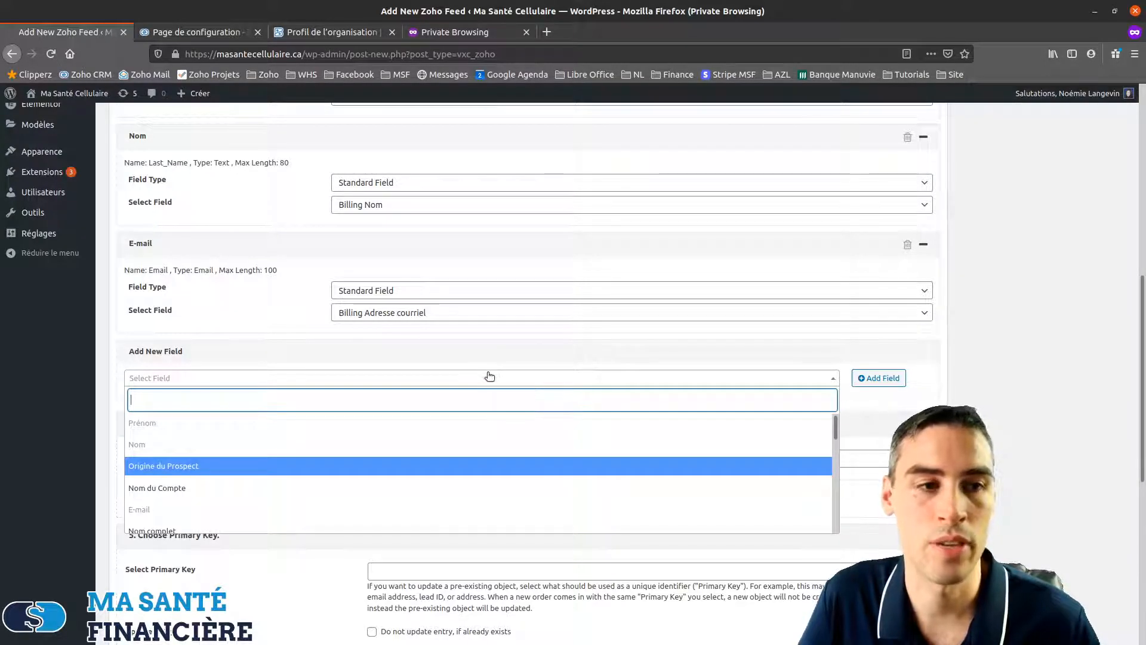
pyautogui.scroll(-3, 278, 429)
pyautogui.scroll(-6, 281, 432)
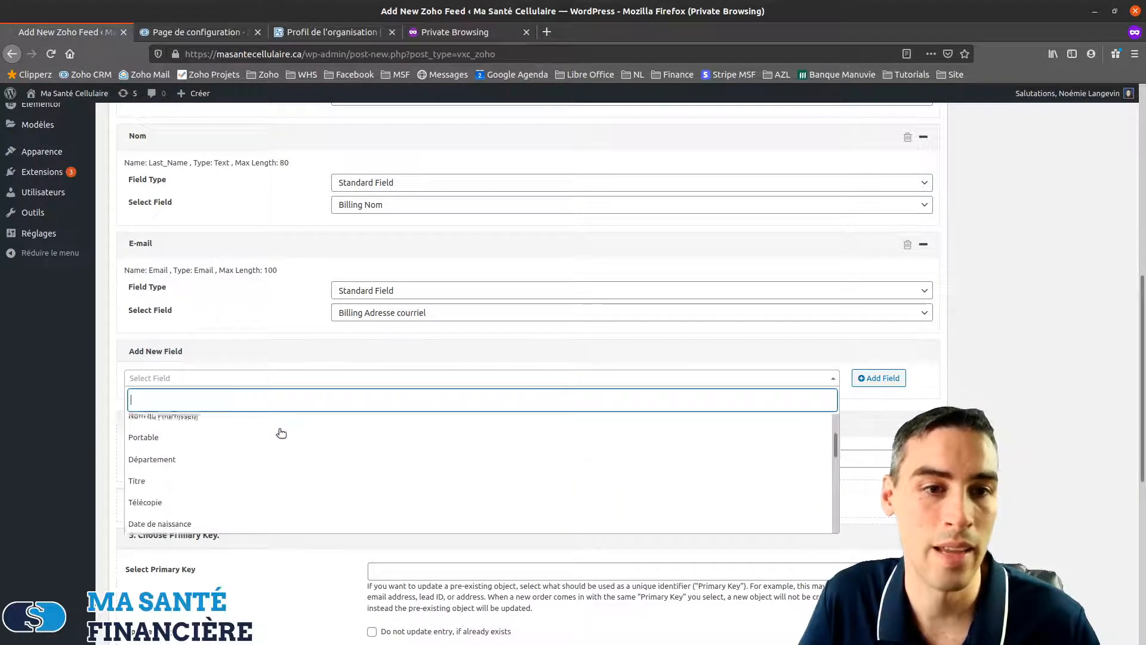
pyautogui.scroll(-5, 237, 457)
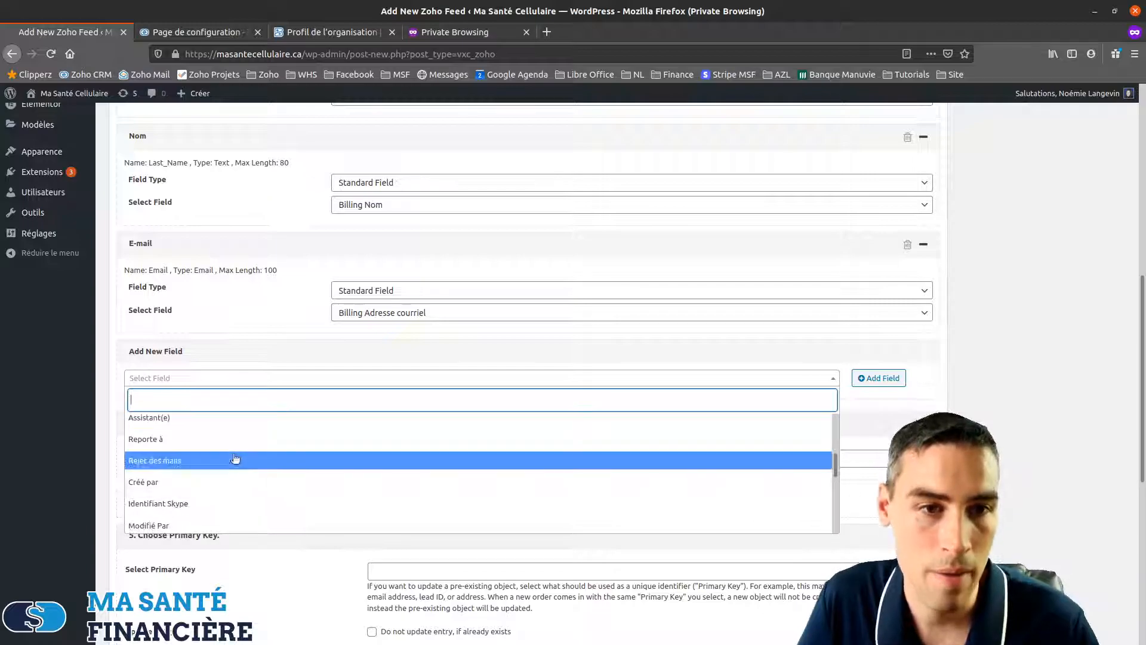
pyautogui.scroll(-4, 221, 453)
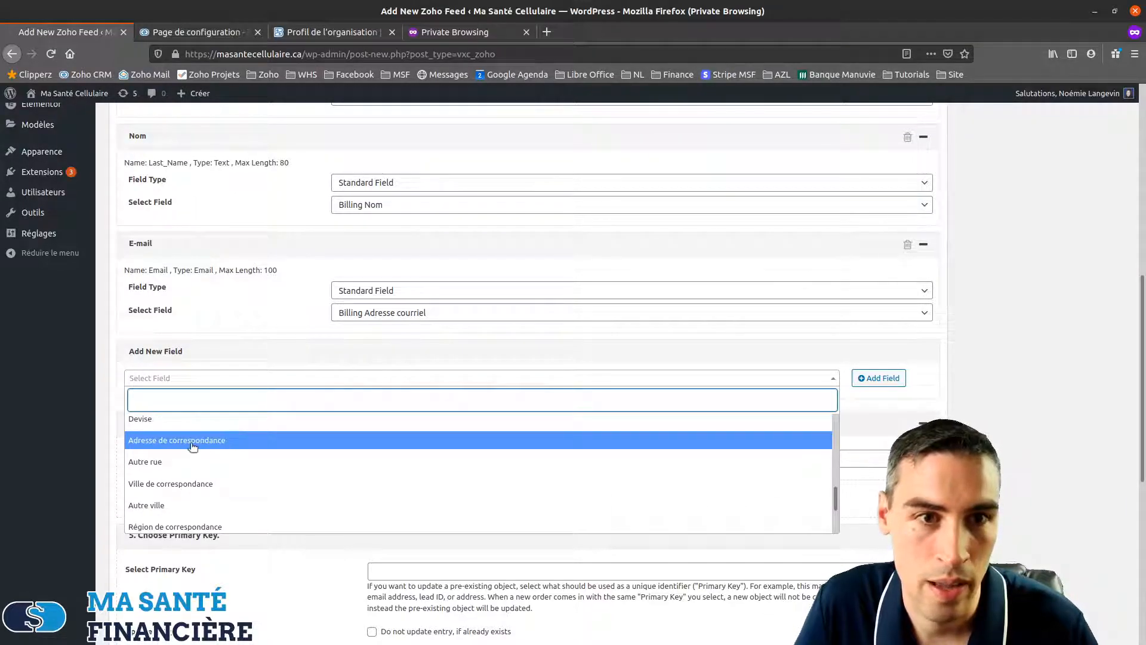
pyautogui.click(245, 441)
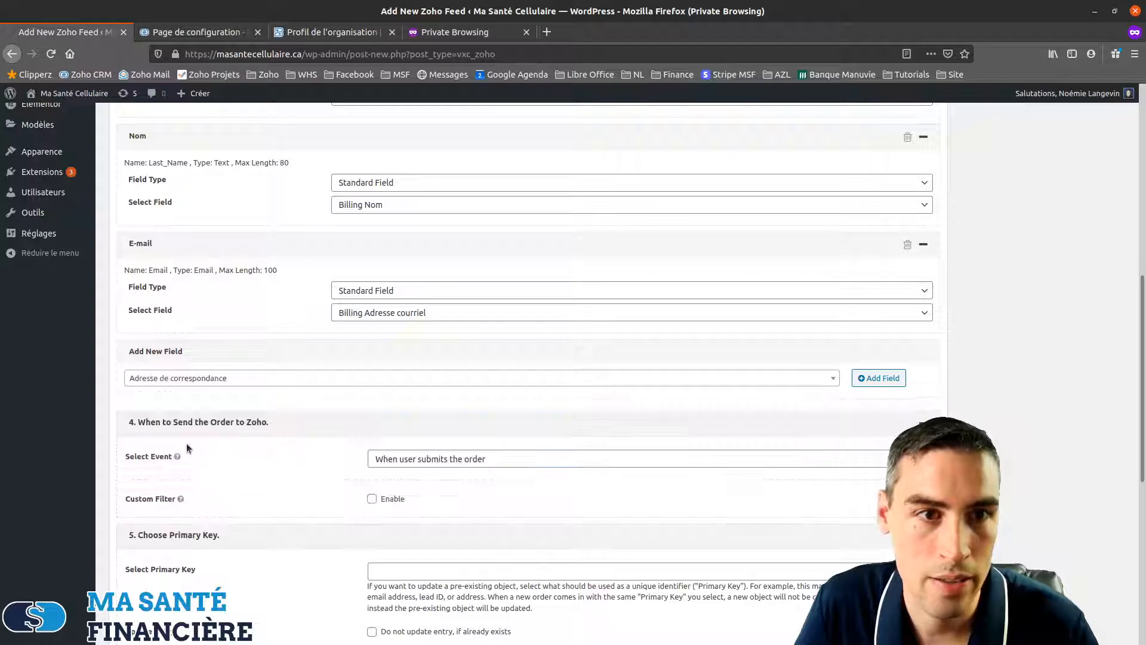
# Map Adresse de correspondance to Billing Numéro de voie et nom de la rue and Autre rue to Billing Appartement
pyautogui.click(875, 378)
pyautogui.click(407, 422)
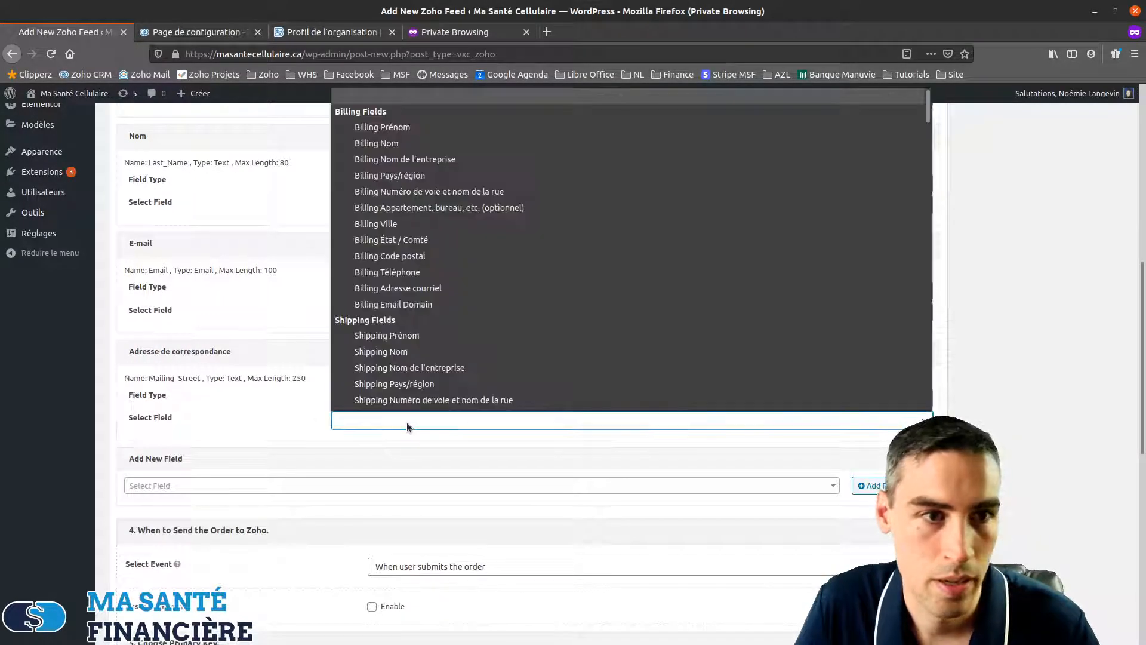
pyautogui.click(409, 191)
pyautogui.click(793, 488)
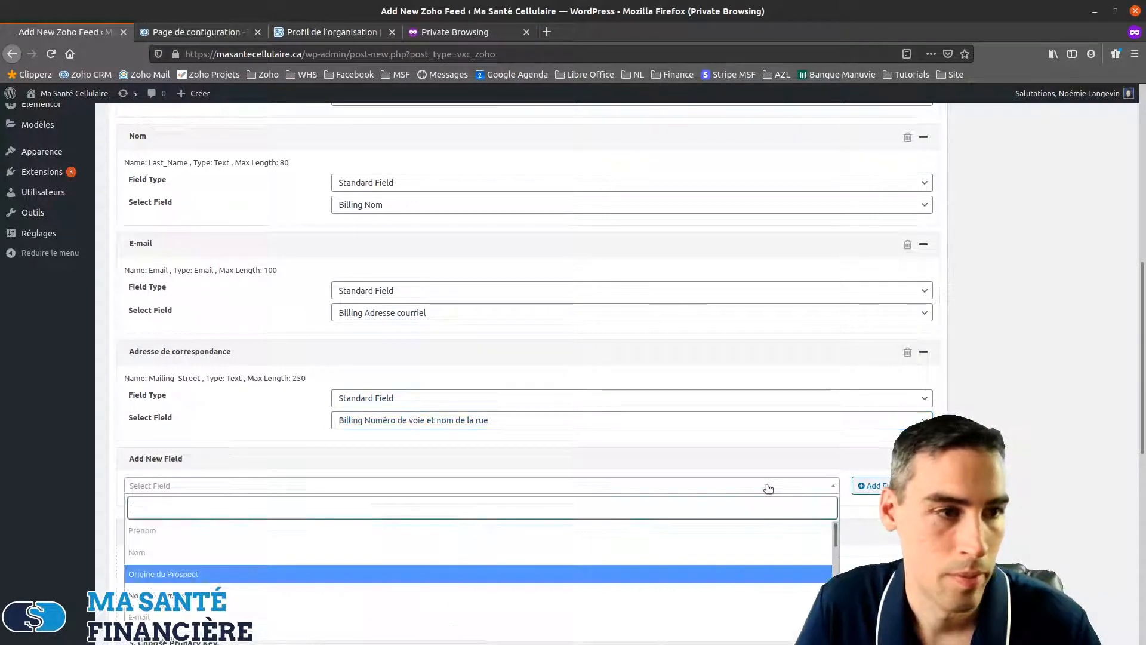
pyautogui.scroll(-4, 271, 553)
pyautogui.scroll(-6, 272, 552)
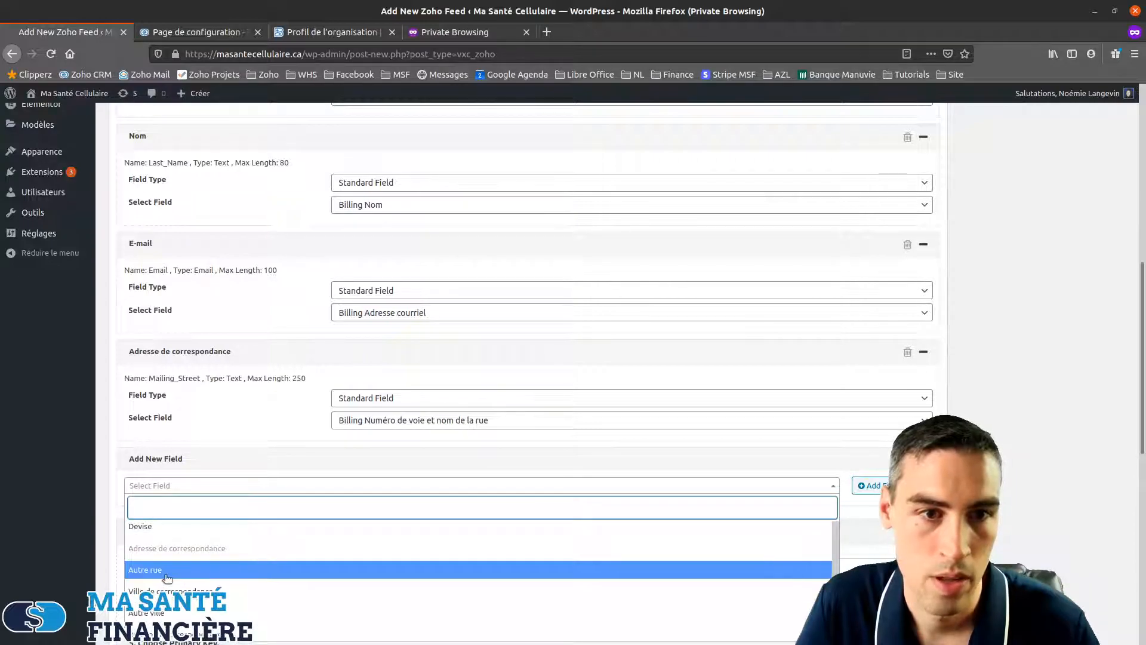
pyautogui.click(193, 570)
pyautogui.click(876, 486)
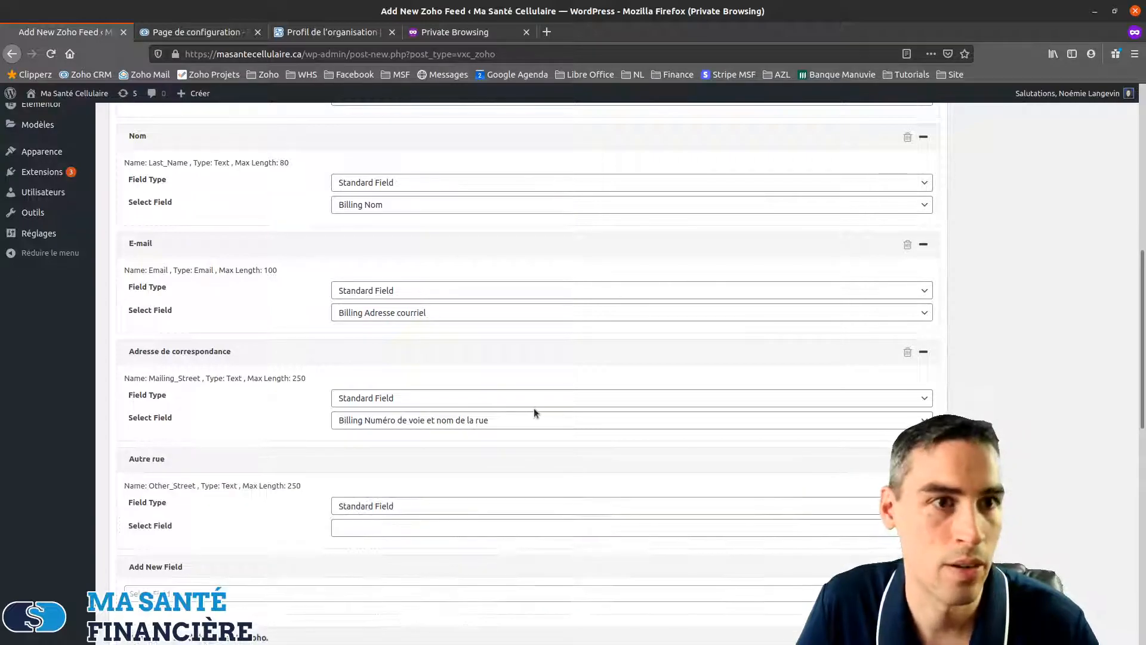
pyautogui.click(448, 529)
pyautogui.click(463, 299)
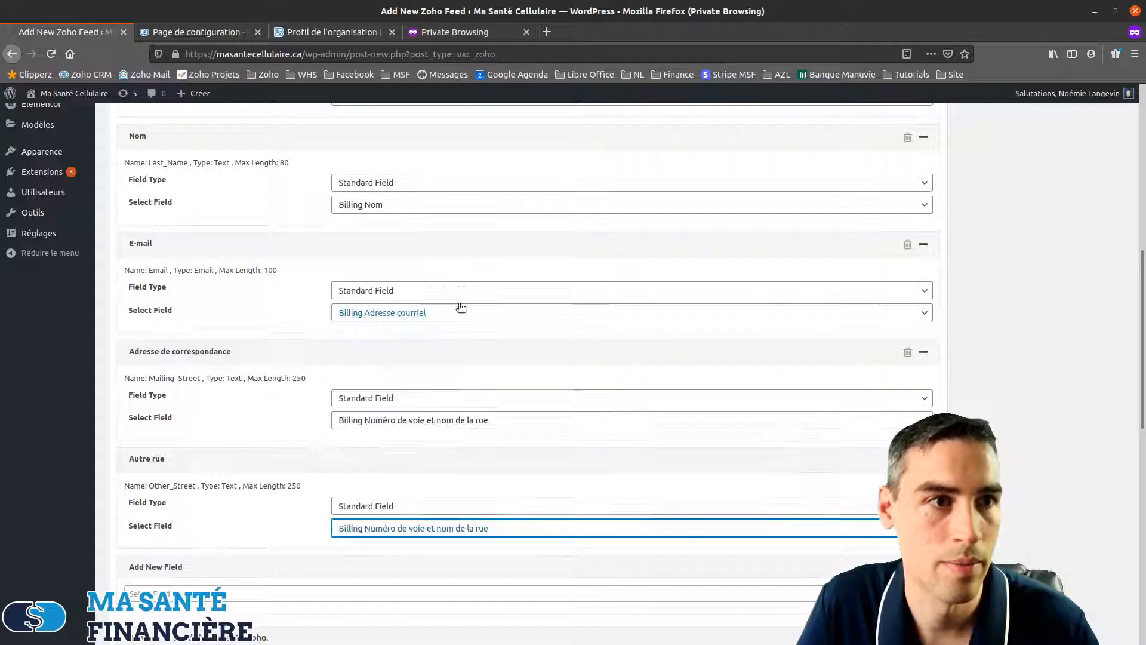
pyautogui.click(436, 529)
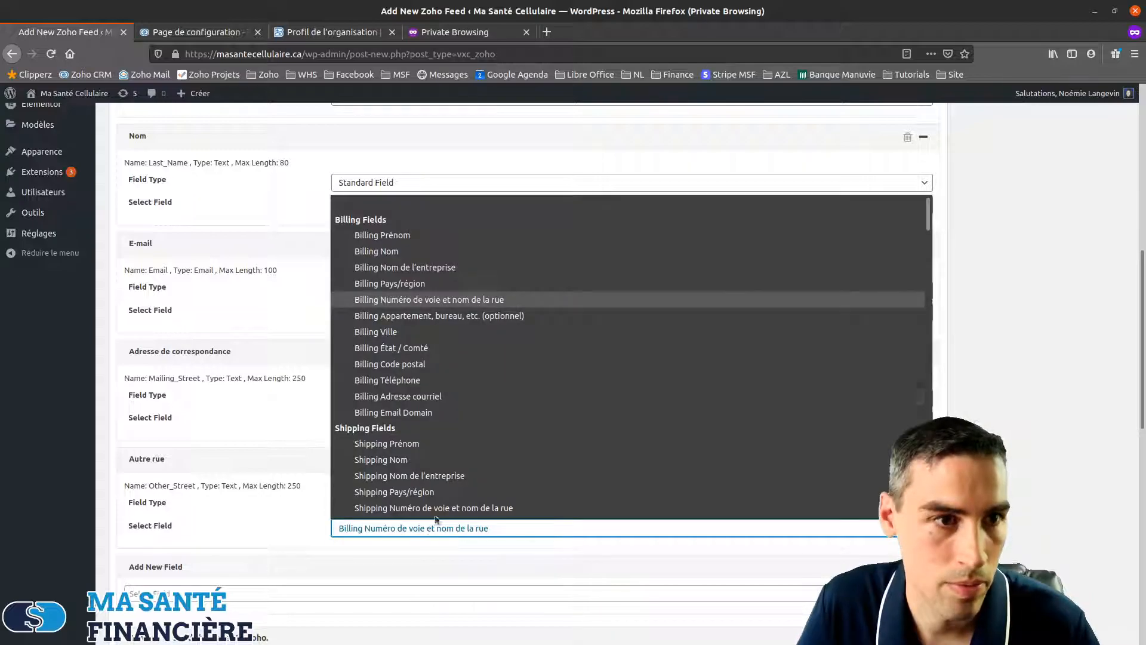
pyautogui.click(445, 315)
# Add a Ville de correspondance mapping section
pyautogui.click(721, 600)
pyautogui.scroll(-3, 323, 525)
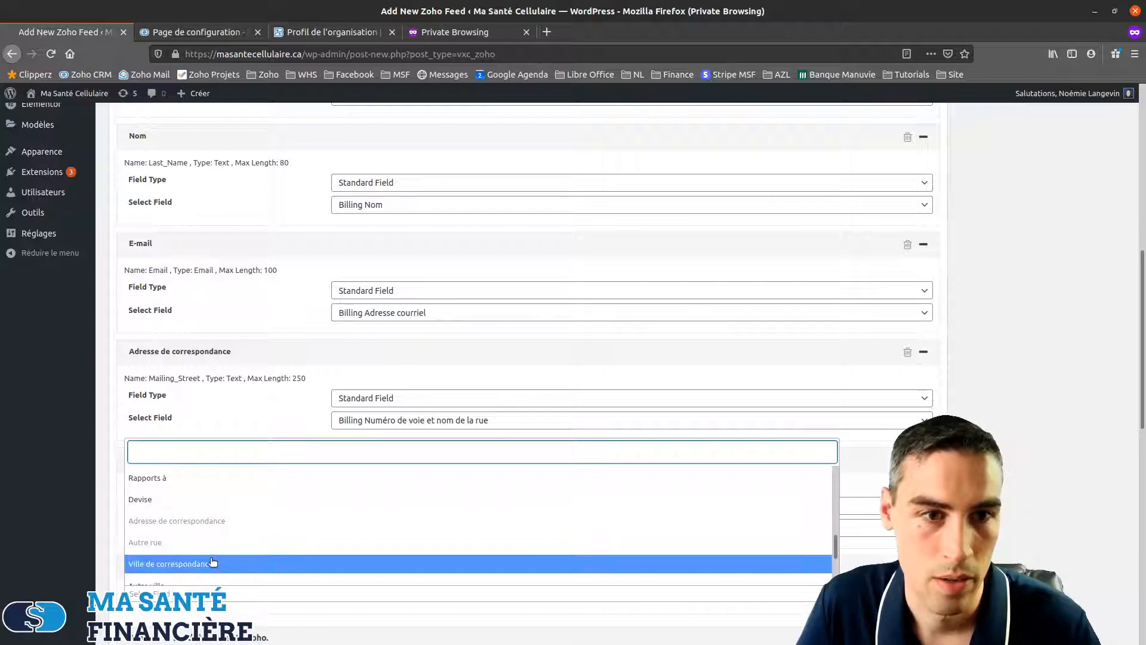
pyautogui.click(246, 562)
pyautogui.scroll(-7, 412, 484)
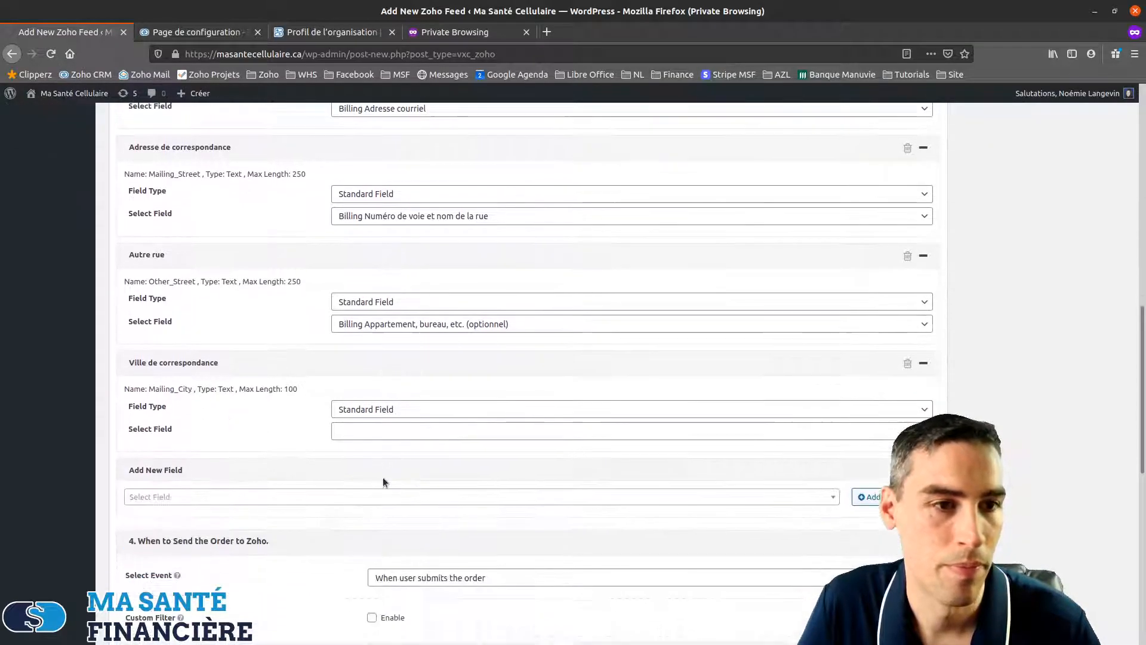
# Map Ville de correspondance to Billing Ville and add Région de correspondance mapped to Billing État / Comté
pyautogui.click(374, 228)
pyautogui.click(397, 372)
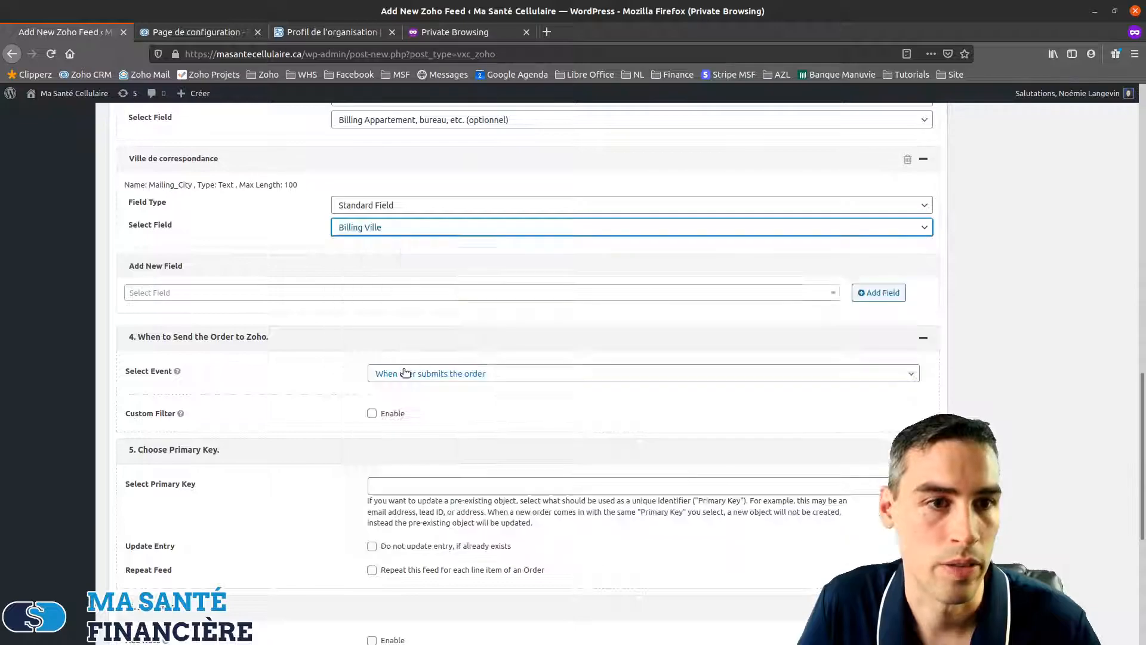
pyautogui.click(759, 292)
pyautogui.scroll(-4, 204, 214)
pyautogui.scroll(-8, 205, 214)
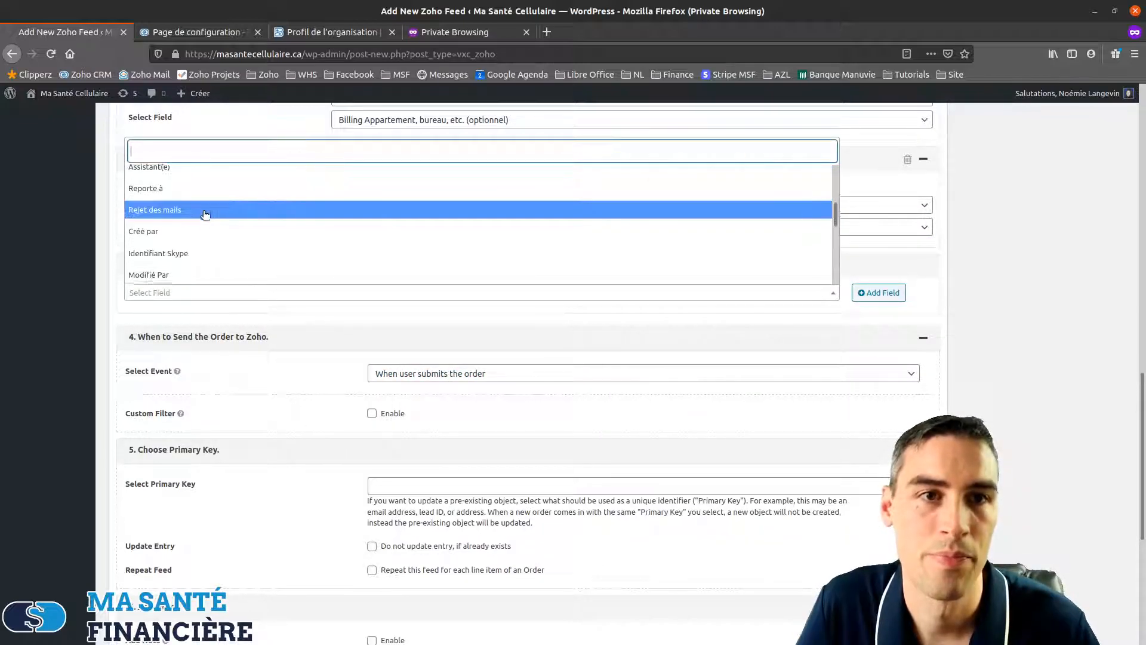
pyautogui.scroll(1, 203, 216)
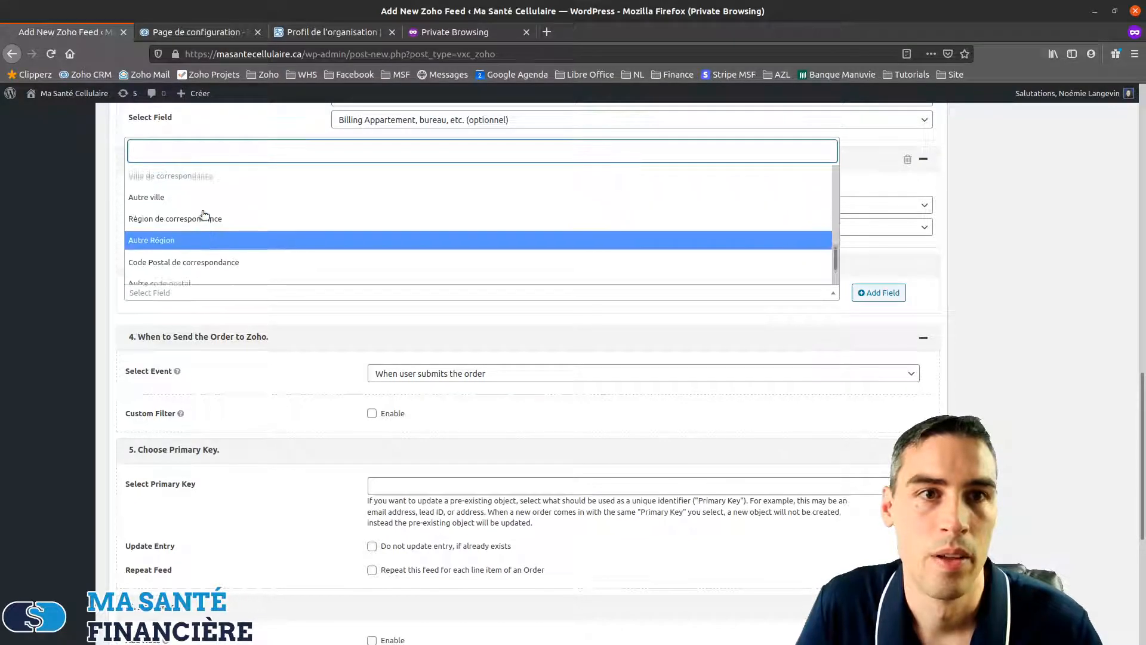
pyautogui.click(179, 220)
pyautogui.click(879, 292)
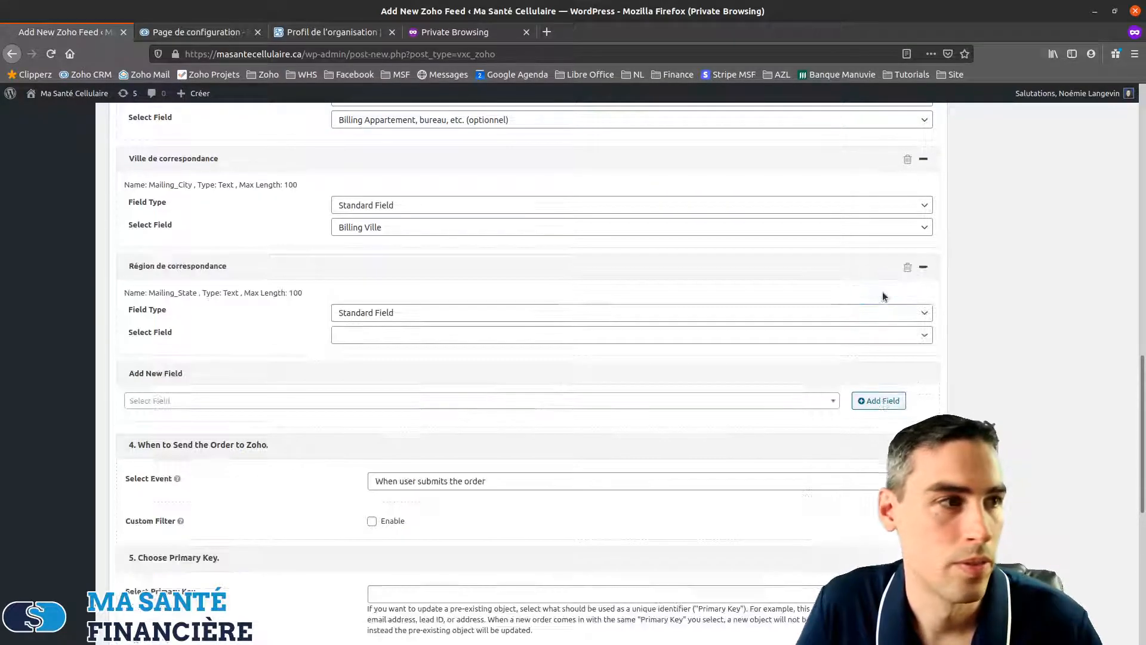
pyautogui.click(675, 335)
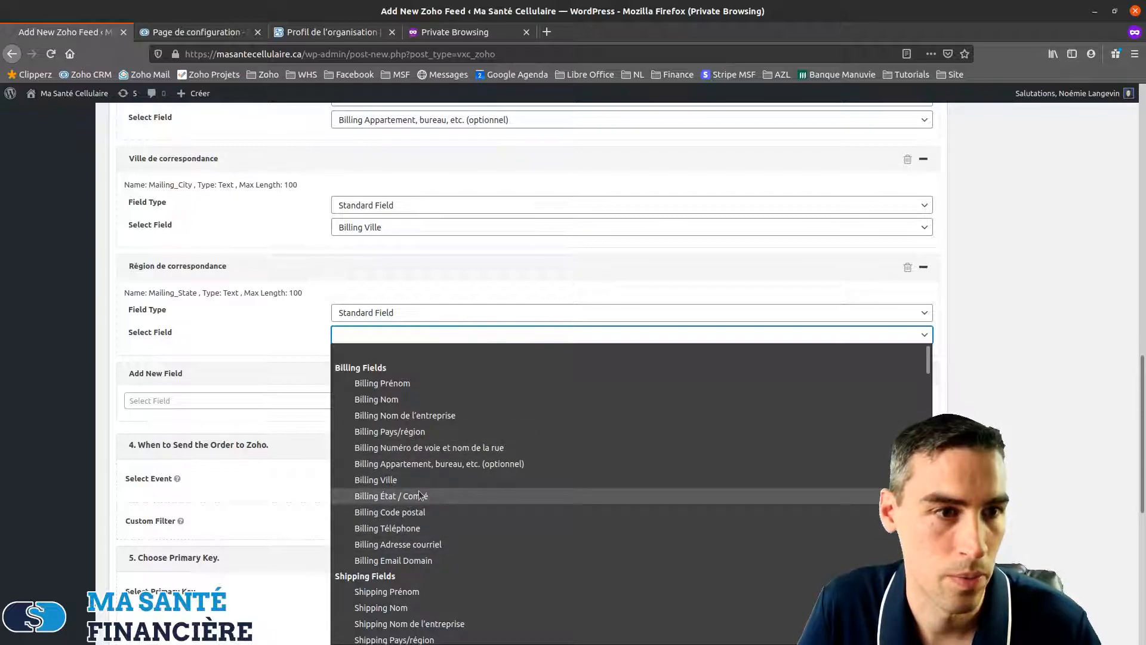
pyautogui.click(438, 497)
# Add a Code Postal de correspondance field mapped to Billing Code postal
pyautogui.click(415, 407)
pyautogui.scroll(-10, 248, 358)
pyautogui.scroll(-5, 197, 357)
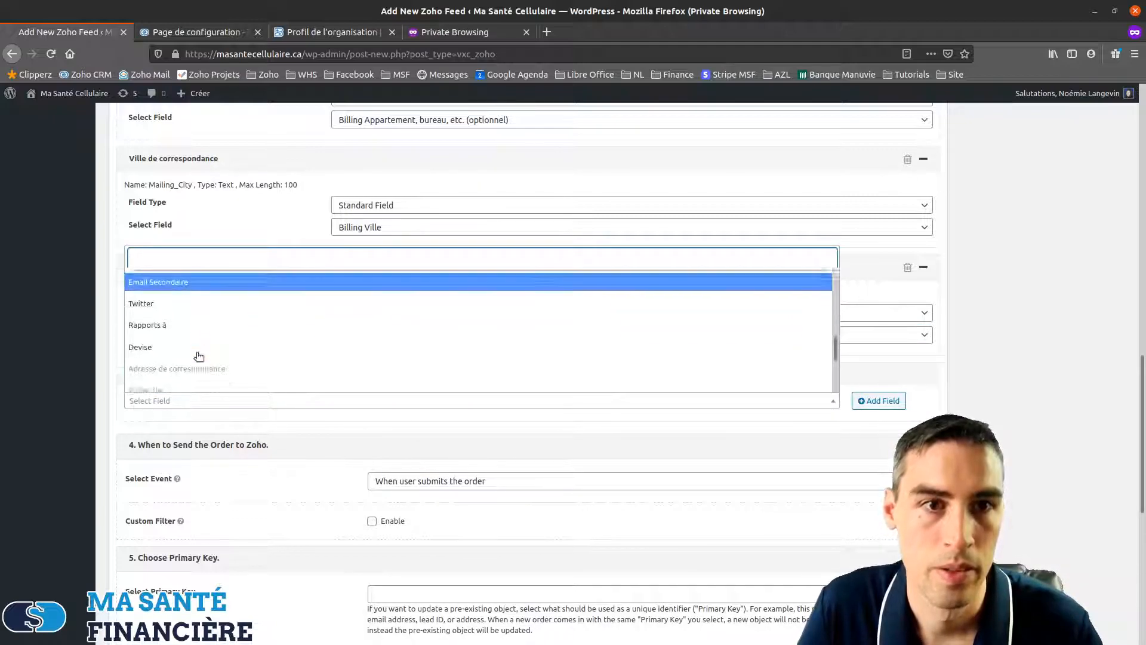
pyautogui.scroll(-1, 199, 356)
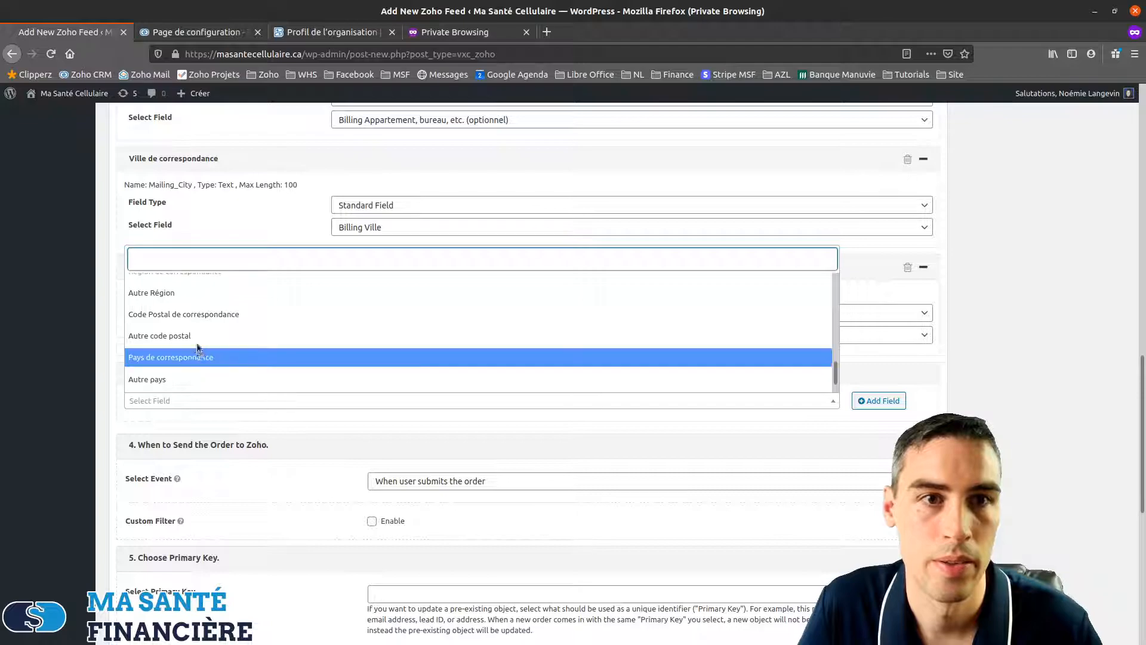
pyautogui.click(137, 318)
pyautogui.click(878, 403)
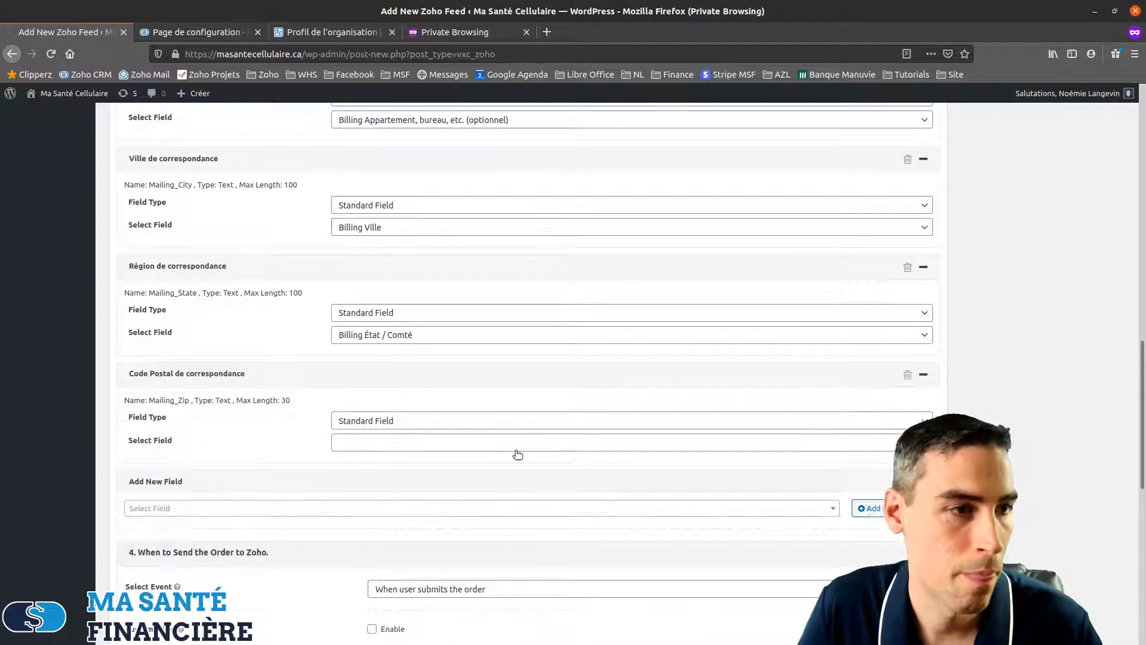
pyautogui.click(414, 440)
pyautogui.click(391, 278)
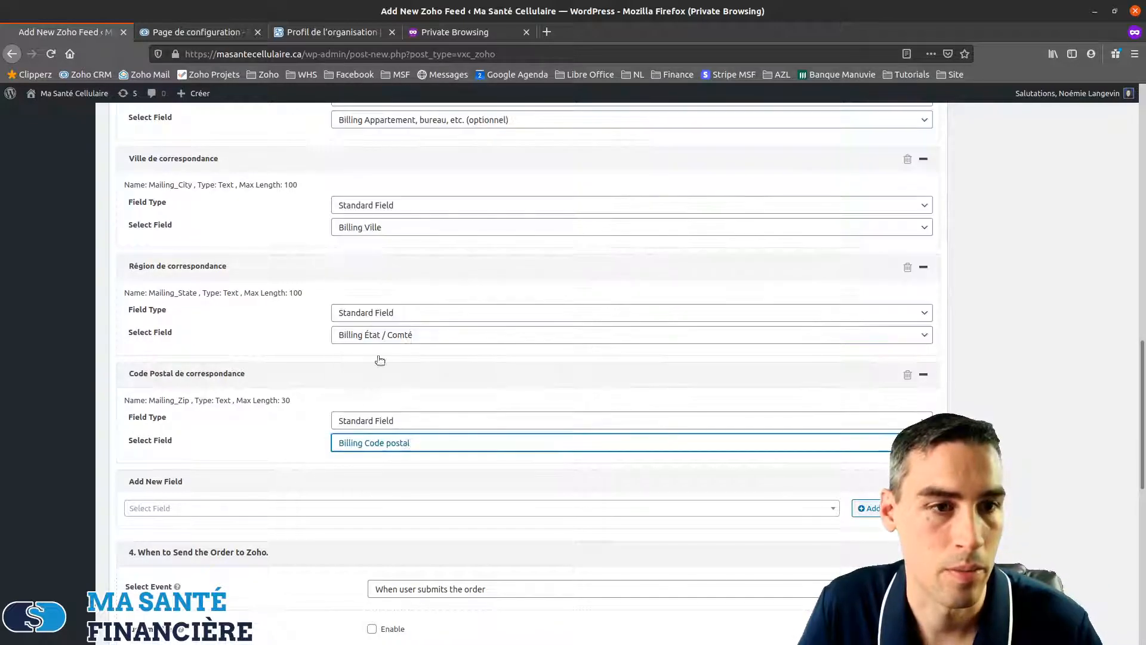
# Add a Pays de correspondance field mapped to Billing Pays/région
pyautogui.click(453, 508)
pyautogui.scroll(-10, 216, 443)
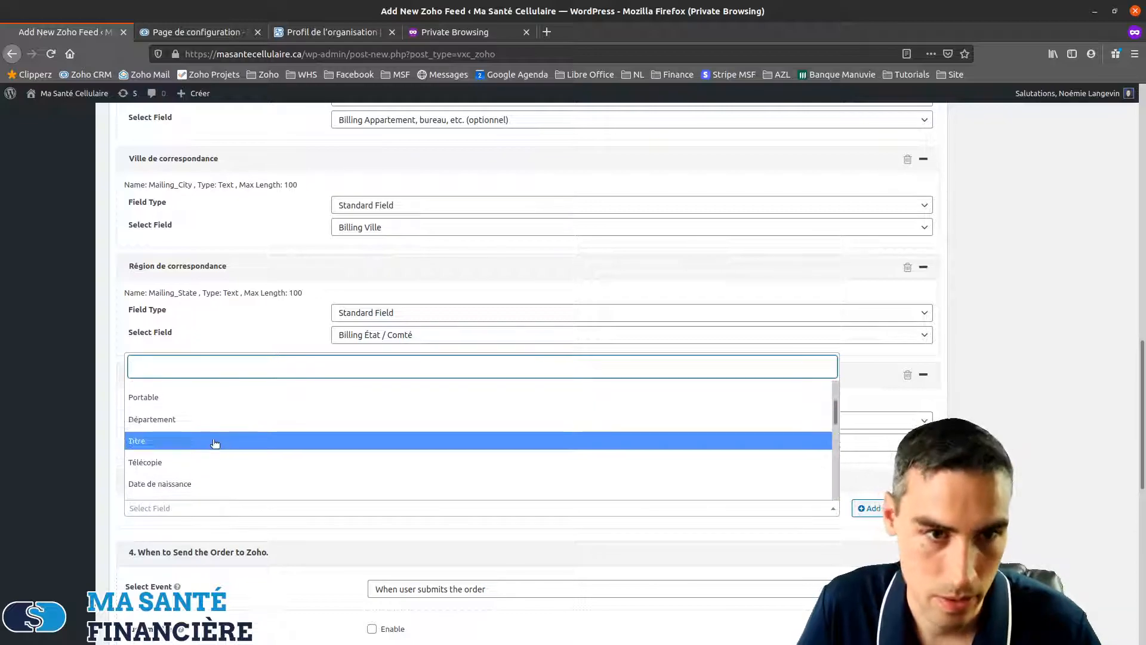
pyautogui.scroll(-5, 215, 443)
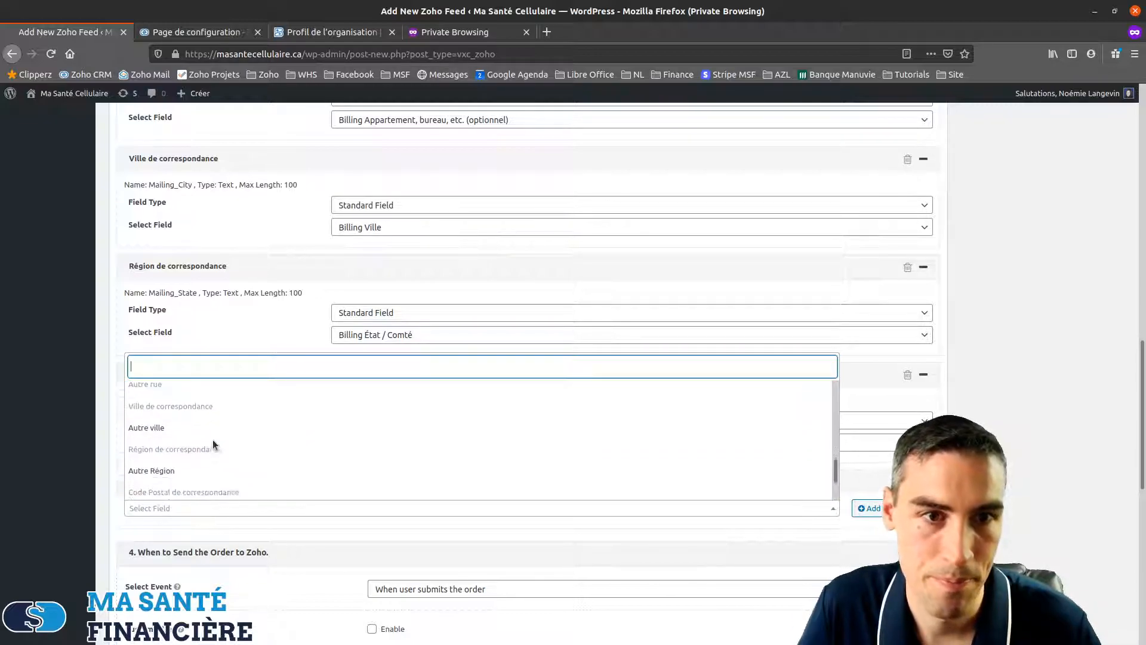
pyautogui.click(182, 426)
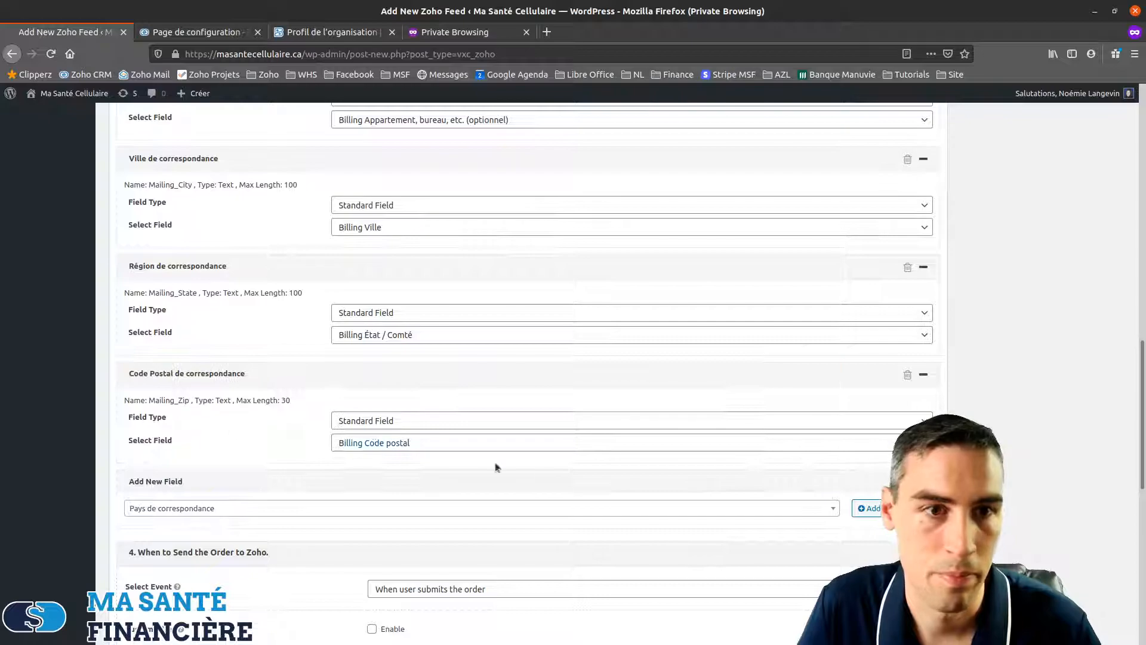
pyautogui.click(867, 508)
pyautogui.scroll(-3, 378, 453)
pyautogui.click(361, 381)
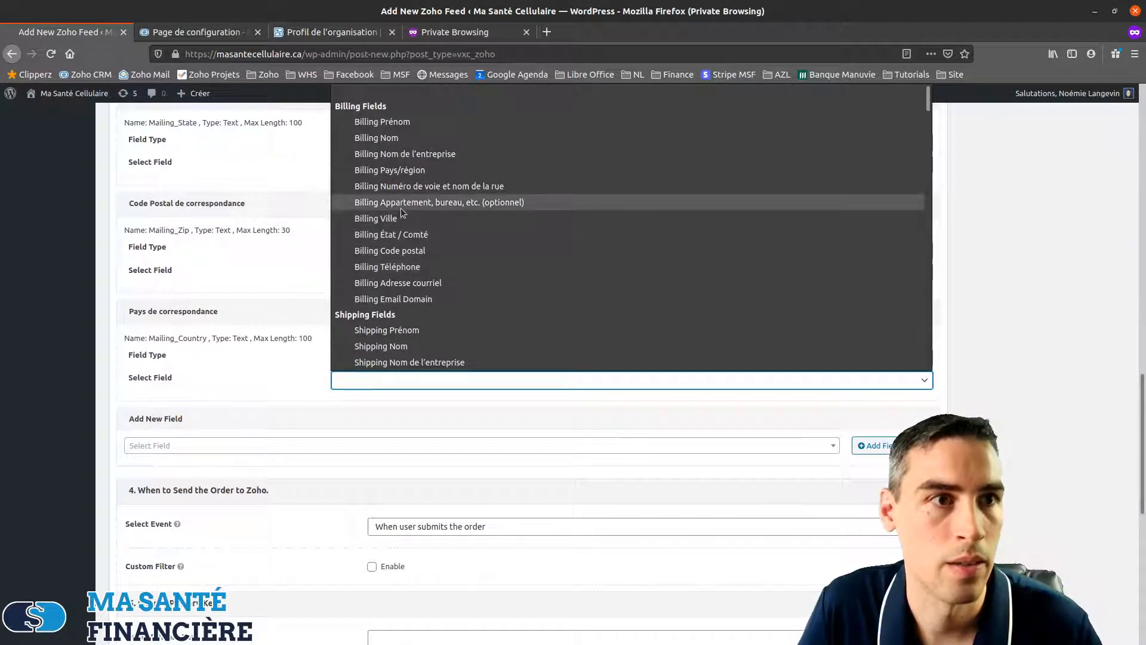
pyautogui.click(393, 173)
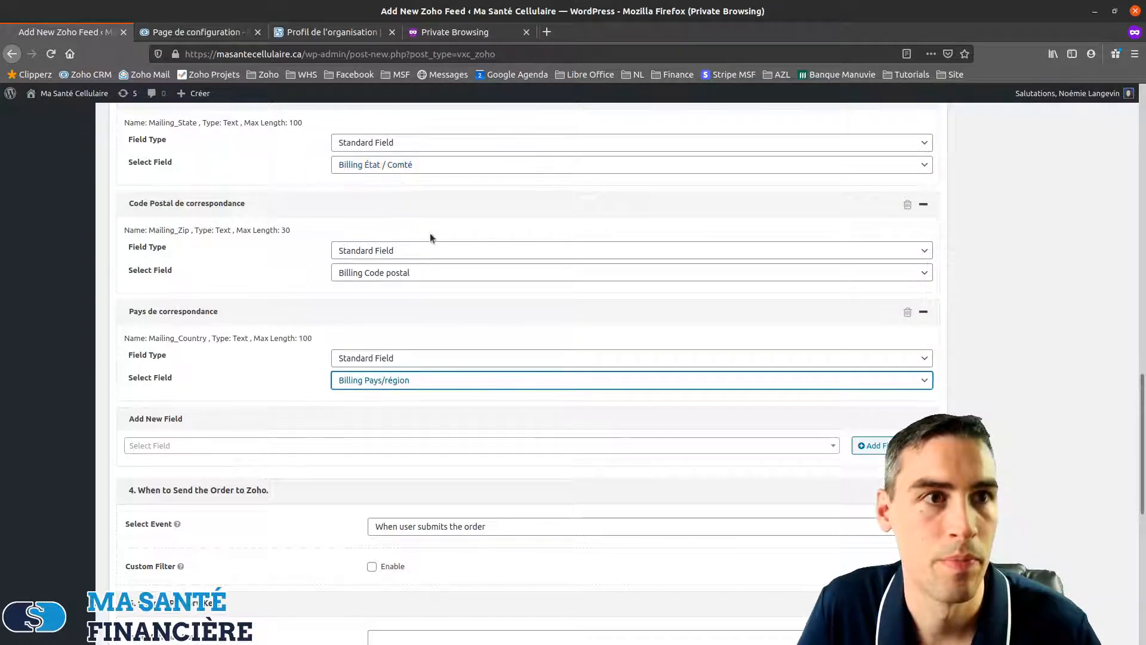
pyautogui.scroll(6, 280, 382)
pyautogui.scroll(5, 285, 388)
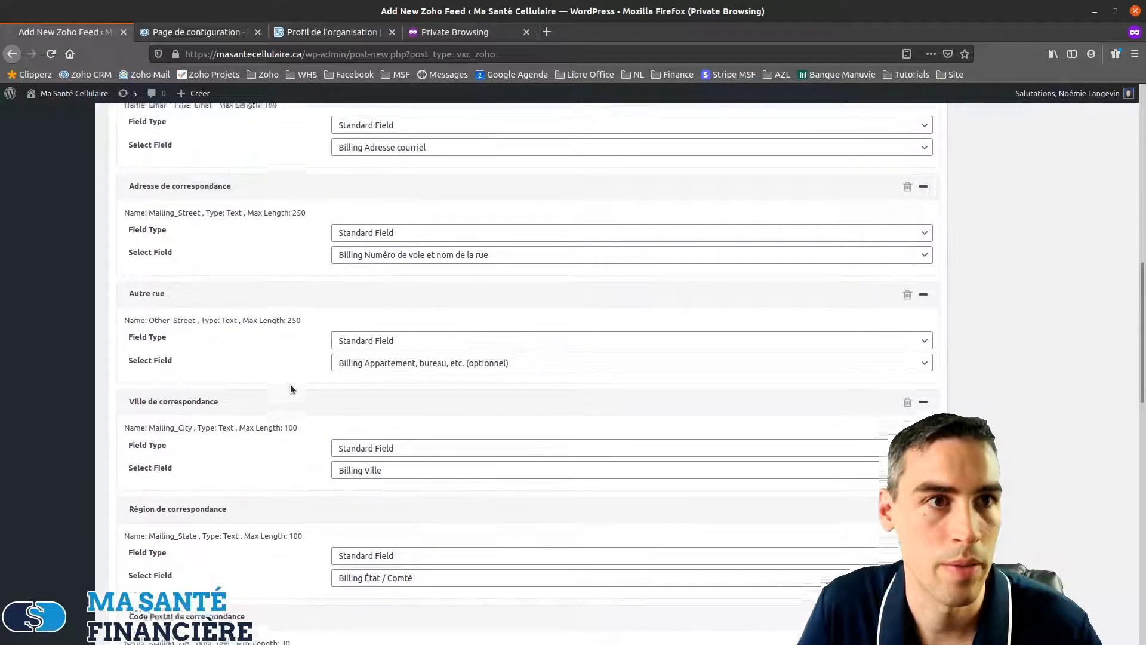
pyautogui.scroll(-13, 290, 385)
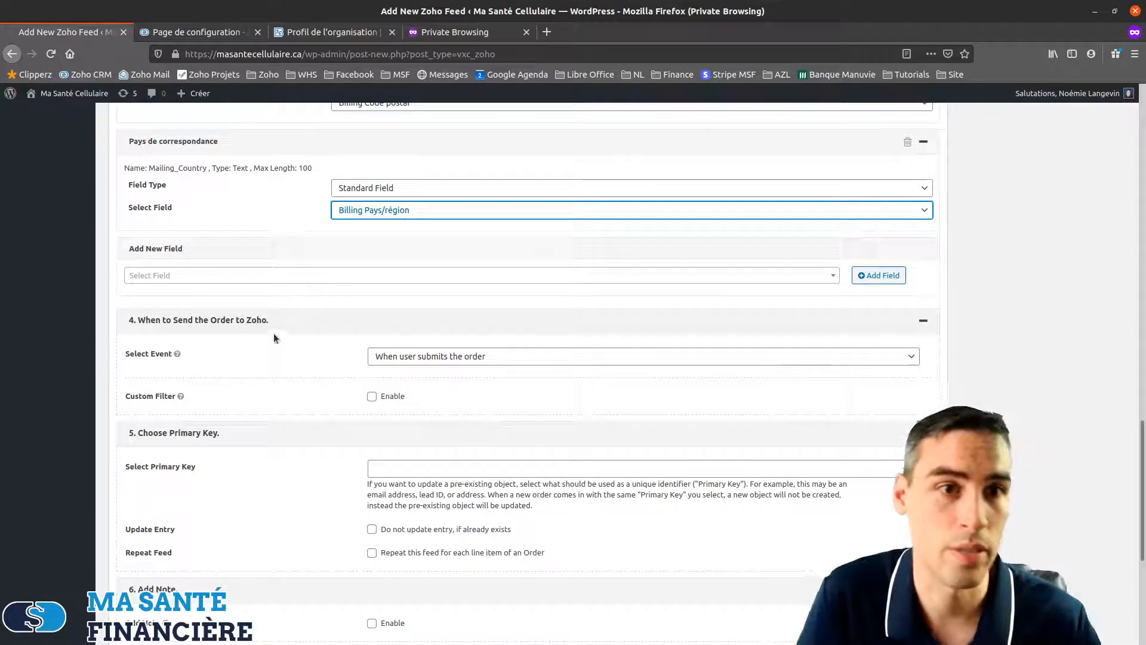
pyautogui.click(145, 323)
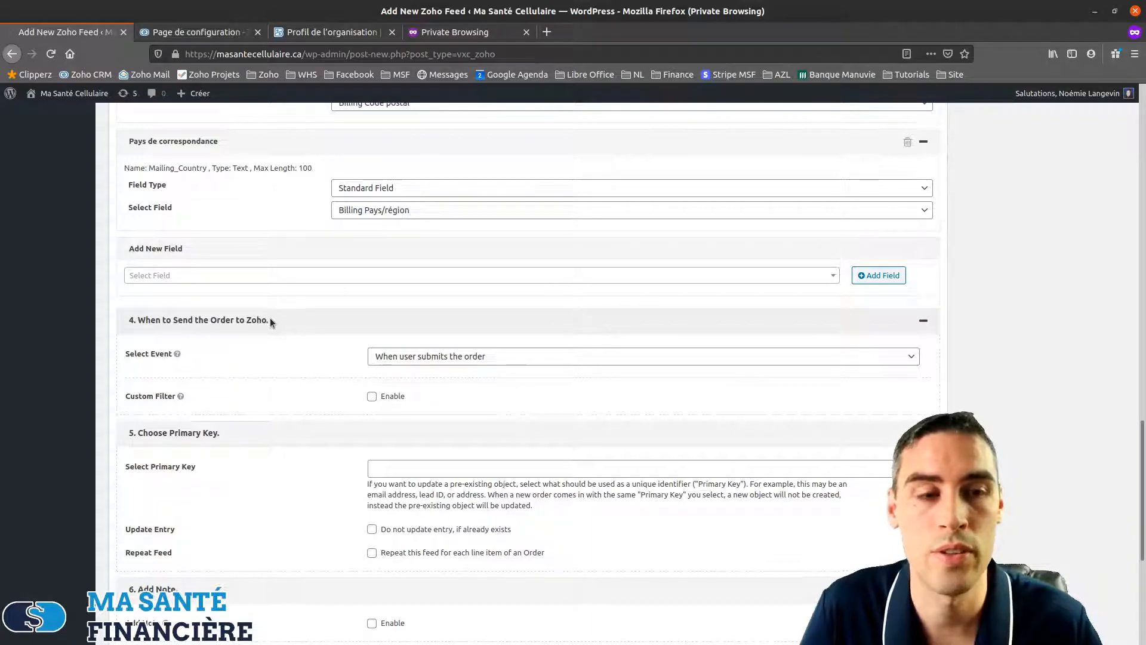
pyautogui.scroll(-1, 270, 348)
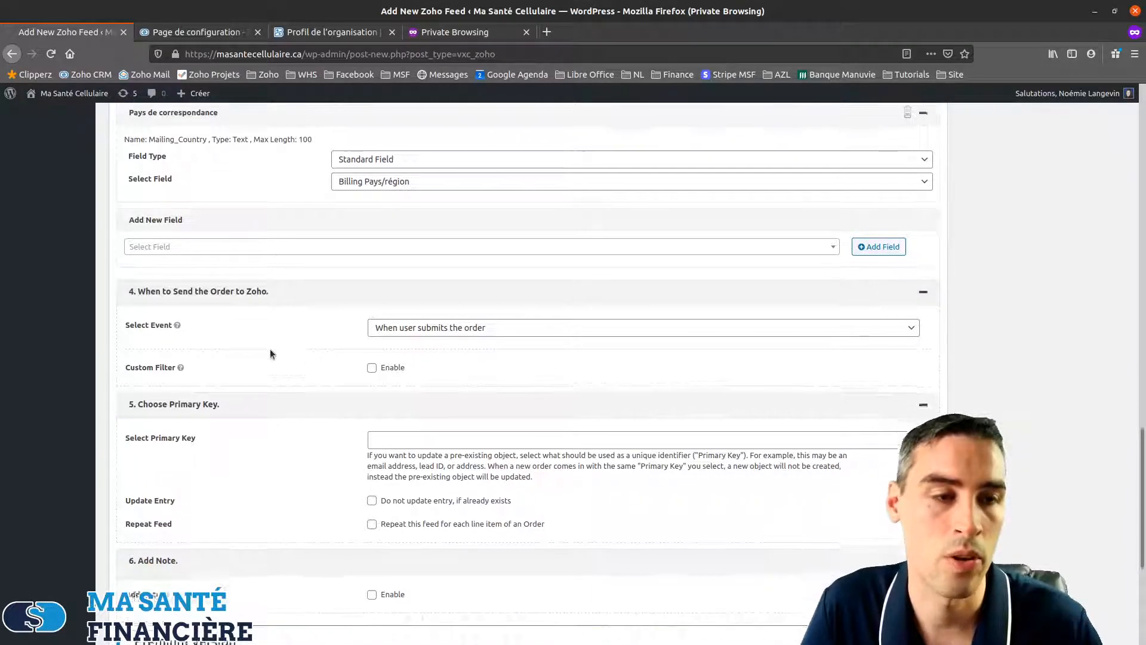
pyautogui.click(507, 323)
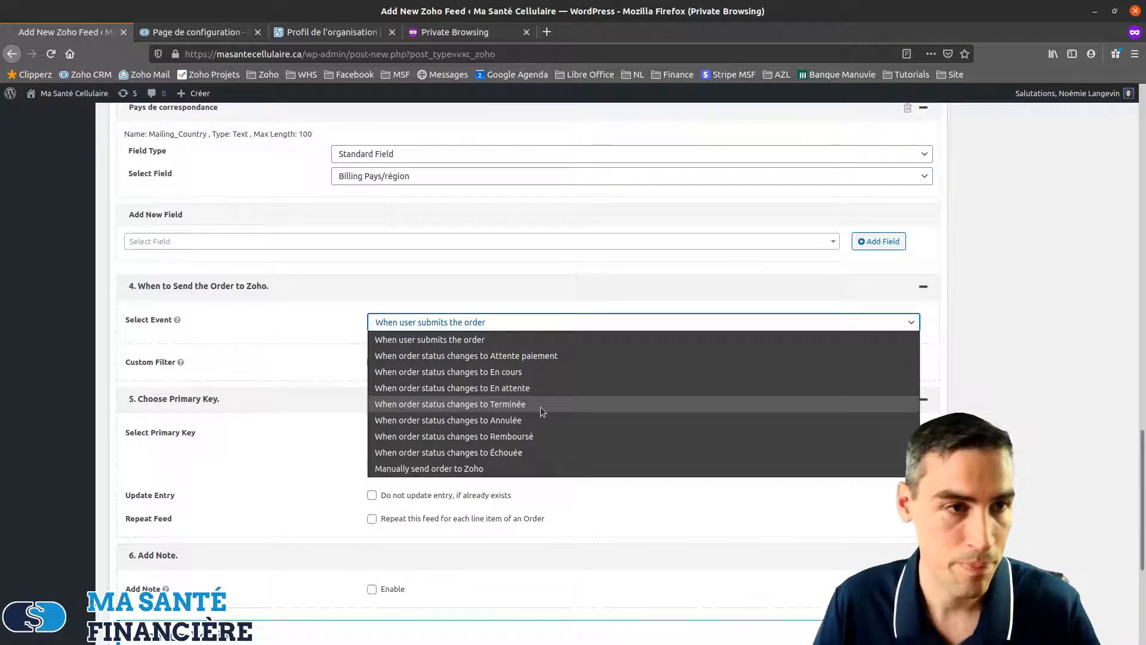
pyautogui.click(462, 341)
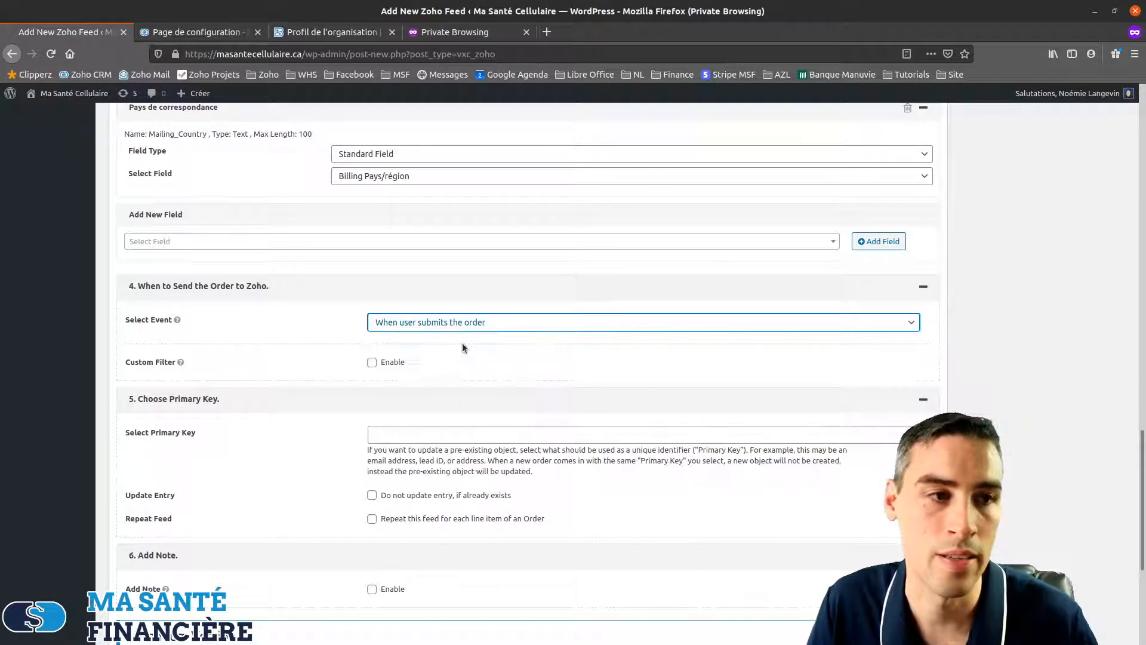
pyautogui.click(507, 324)
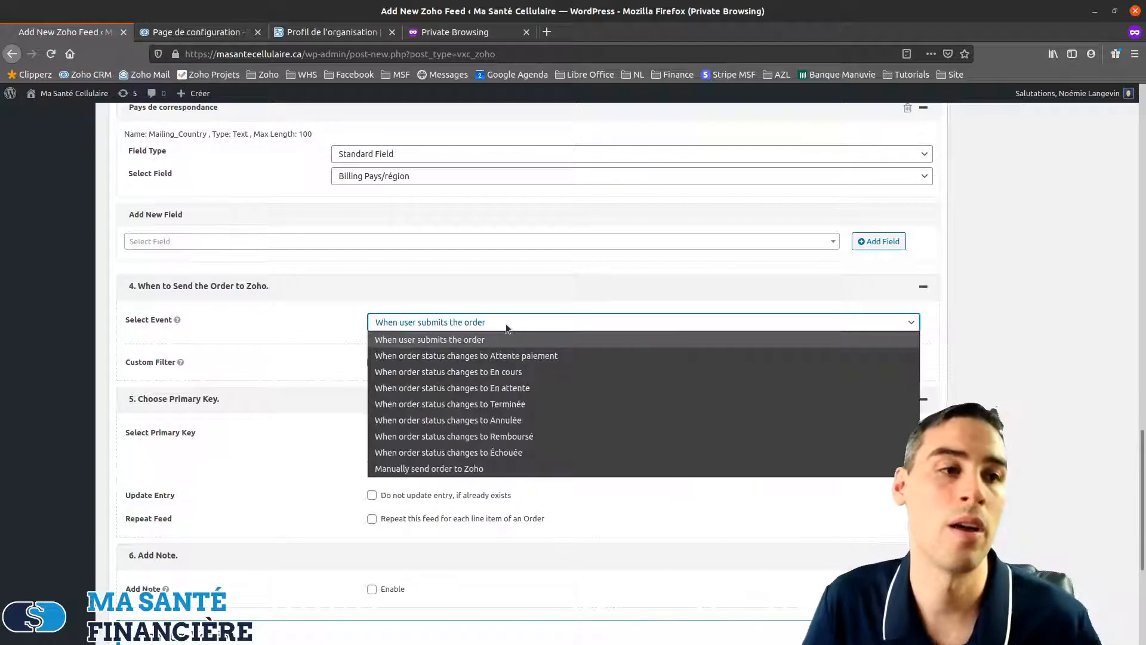
pyautogui.click(476, 340)
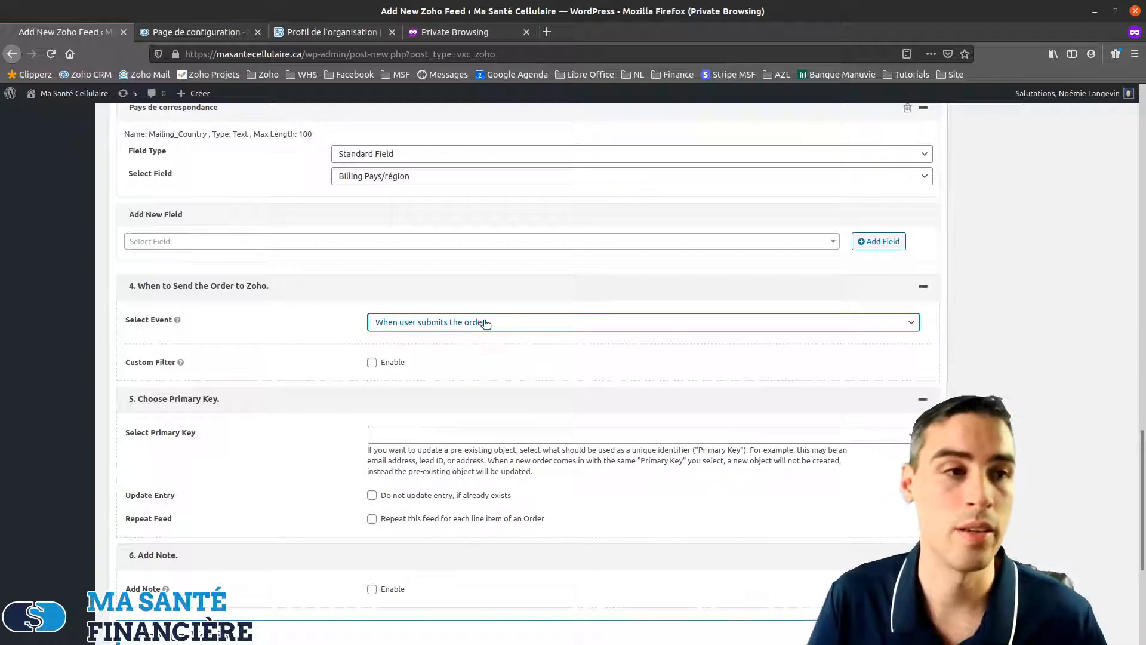
pyautogui.click(493, 324)
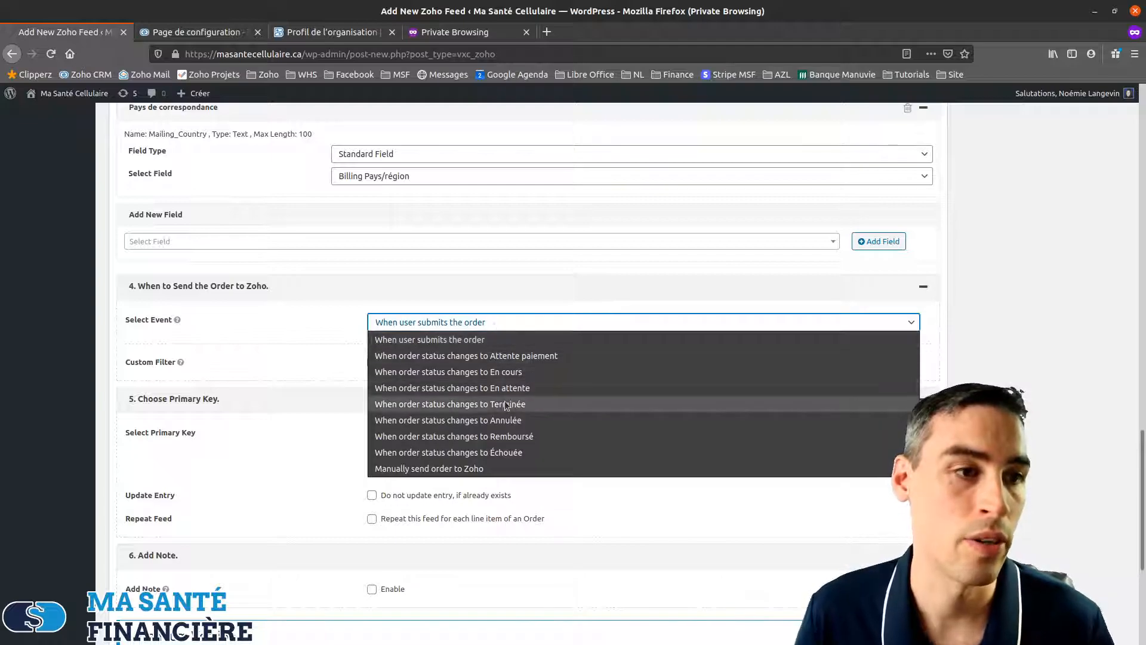
pyautogui.click(490, 311)
pyautogui.click(492, 325)
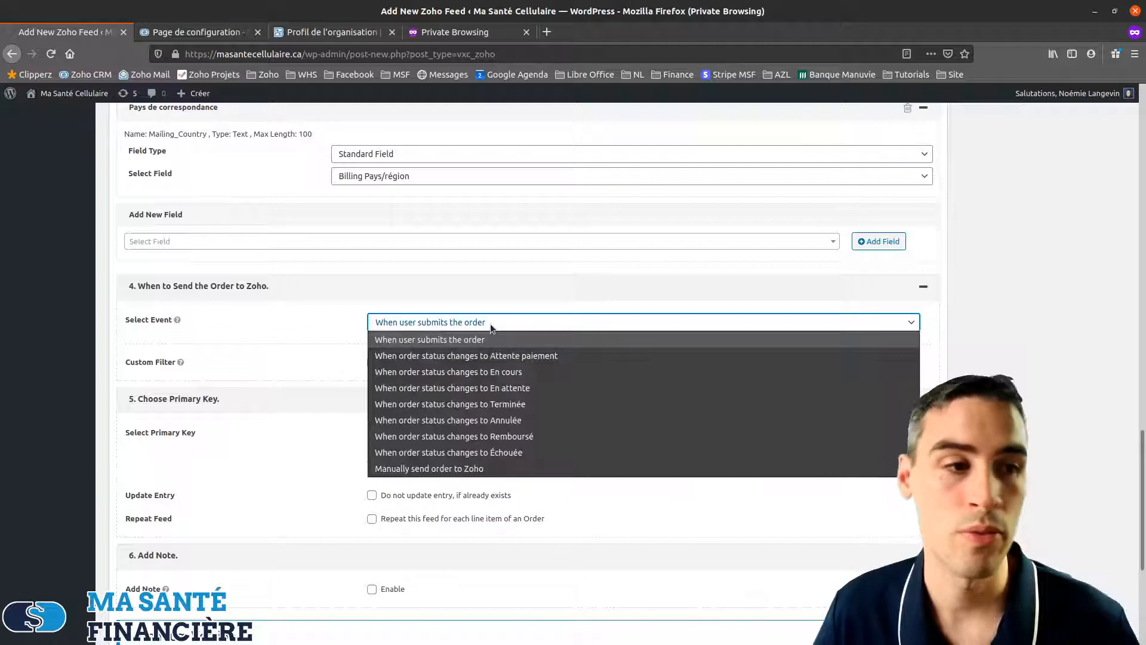
pyautogui.click(476, 340)
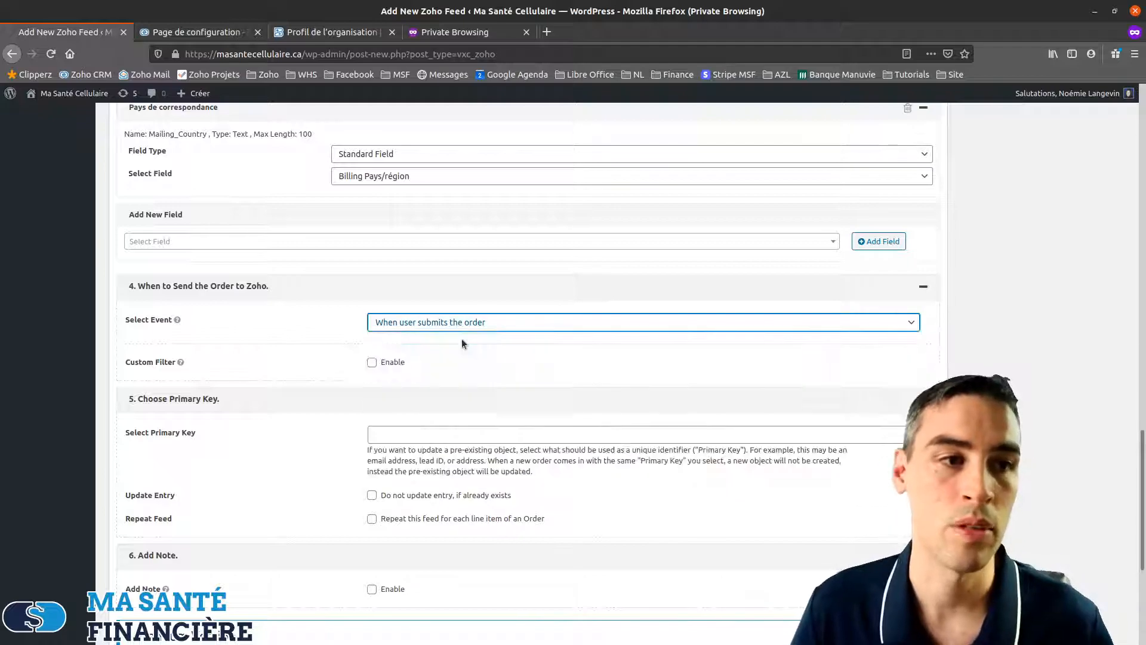
# Choose E-mail as the feed's primary key so matching Zoho contacts get updated
pyautogui.scroll(-2, 477, 339)
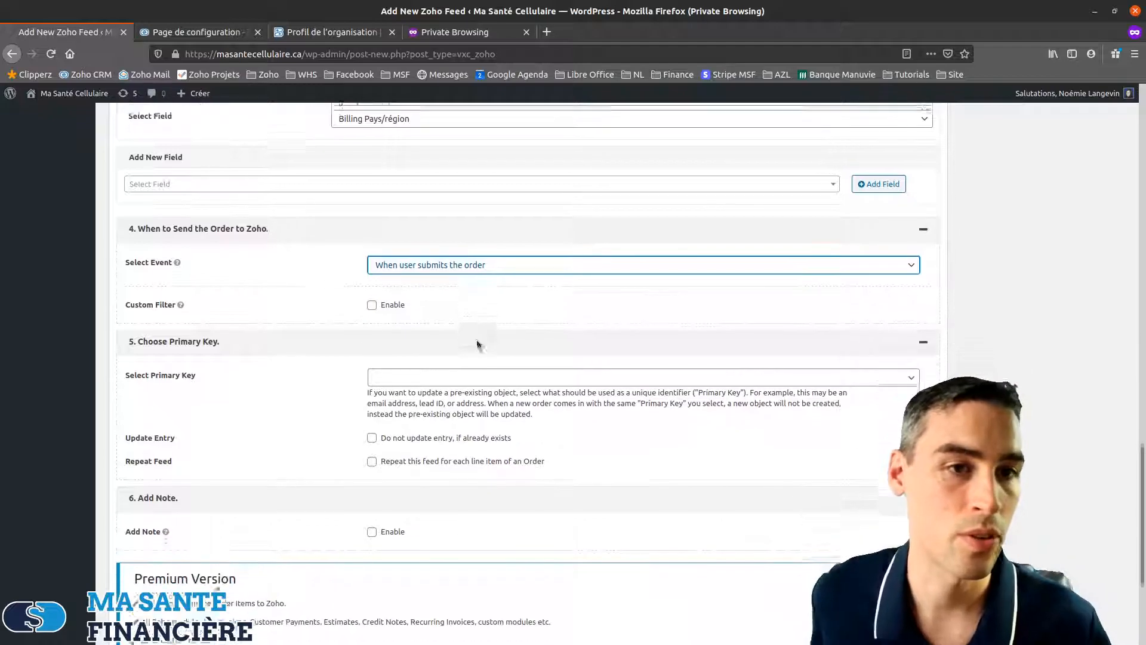
pyautogui.scroll(-3, 457, 281)
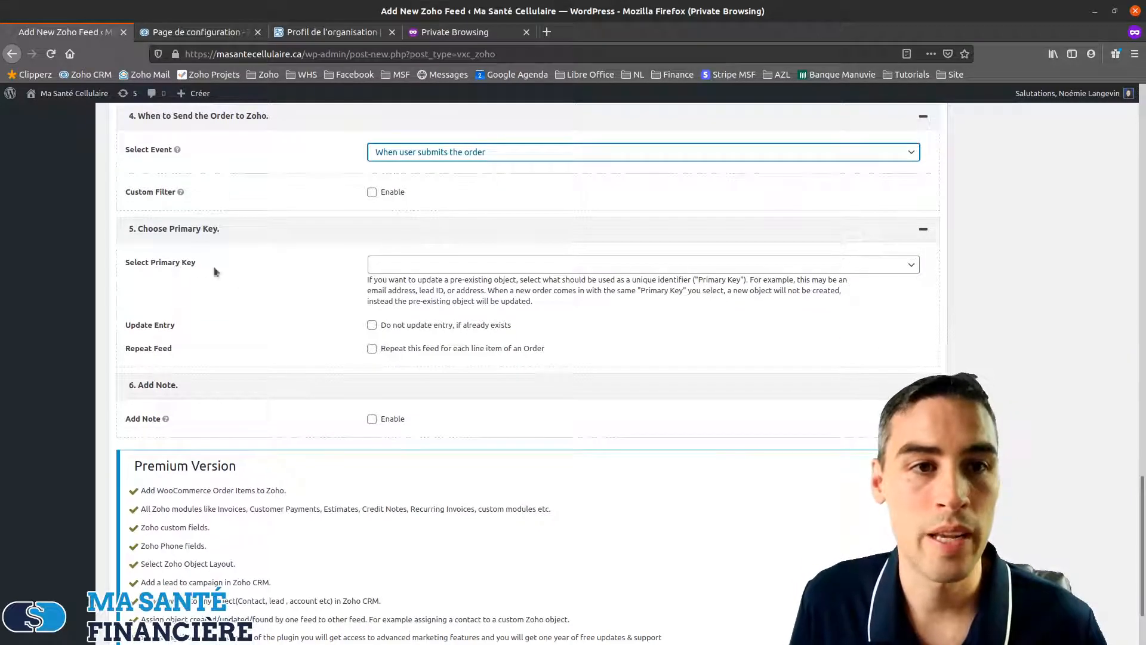
pyautogui.click(510, 266)
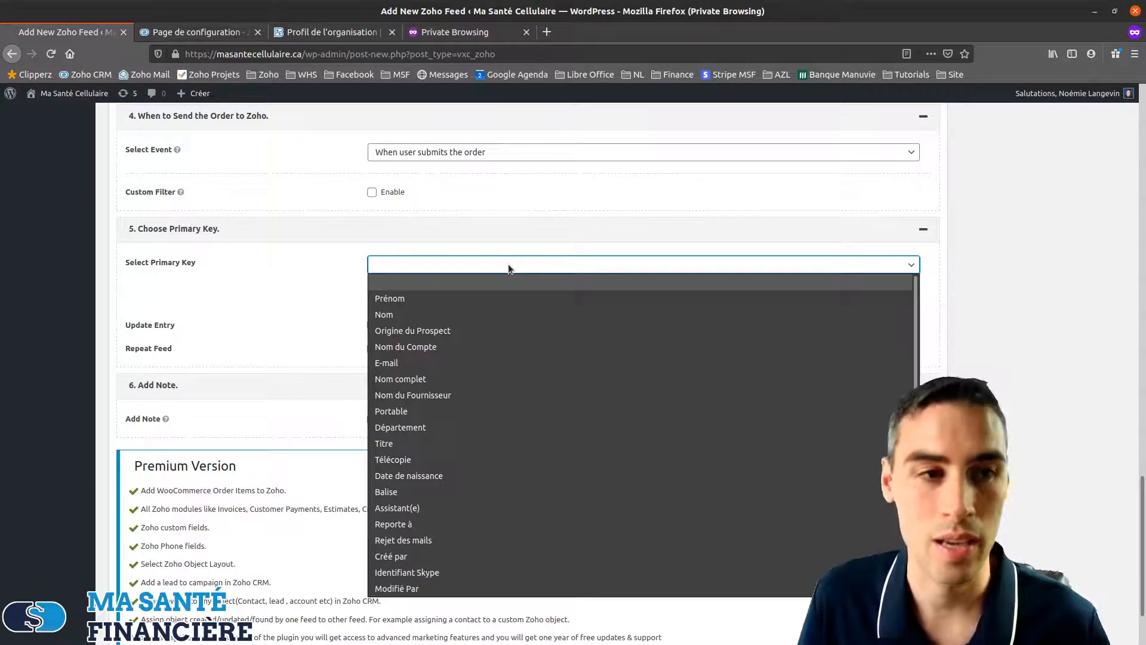
pyautogui.click(403, 364)
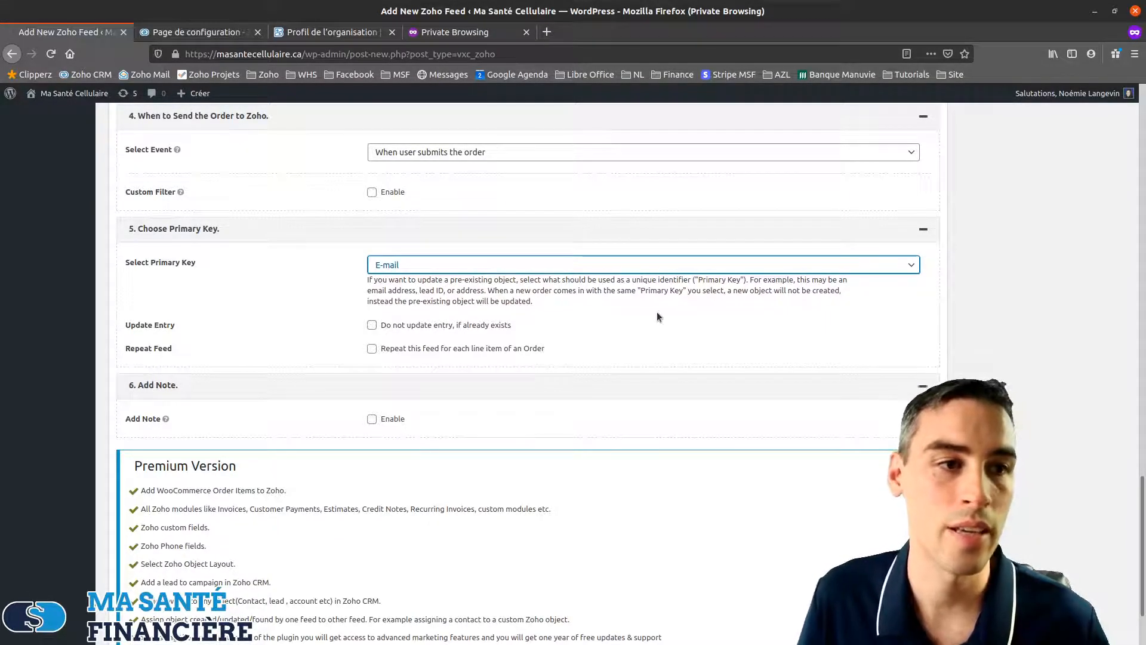
pyautogui.click(372, 326)
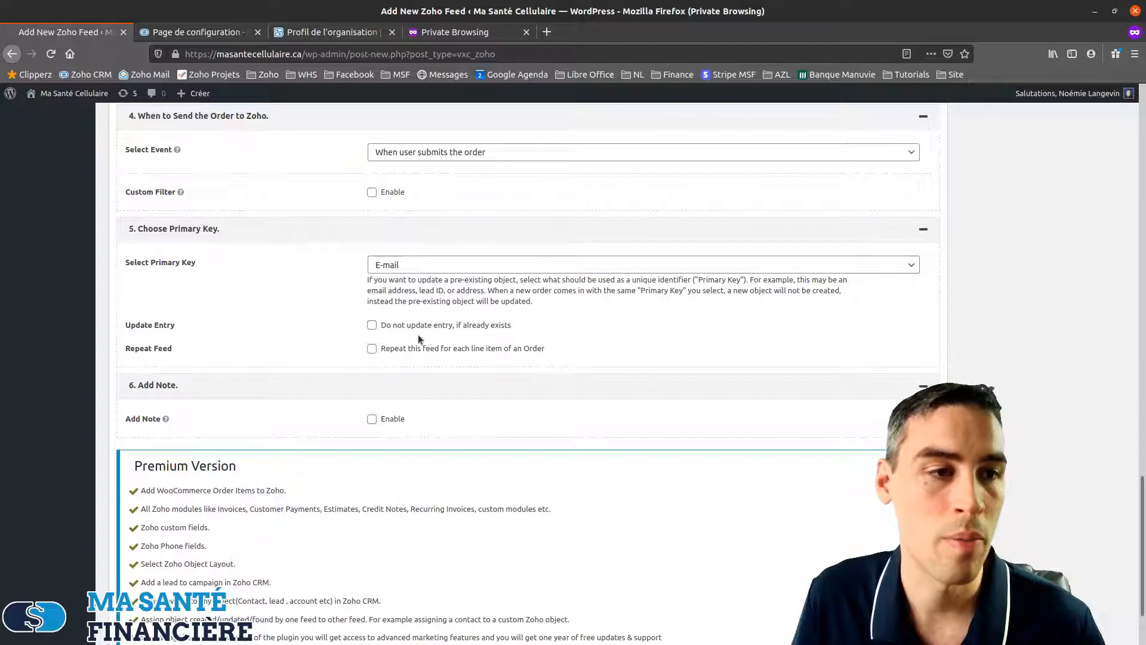
# Tick Enable under Add Note so each order adds a note in Zoho
pyautogui.scroll(-1, 335, 352)
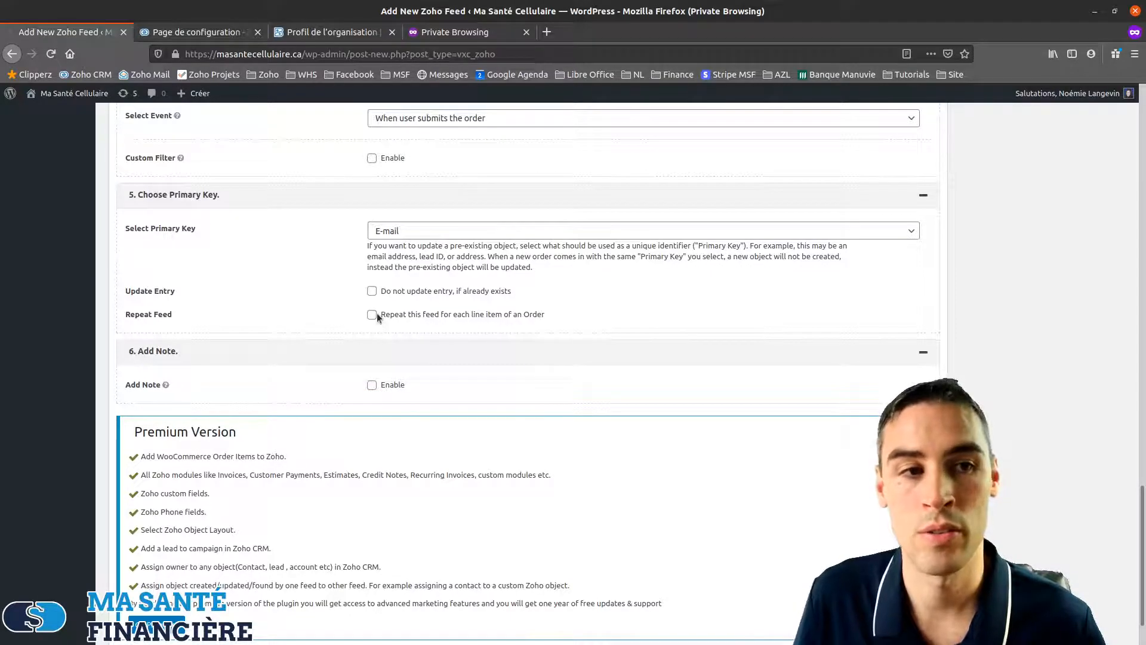
pyautogui.scroll(-2, 321, 325)
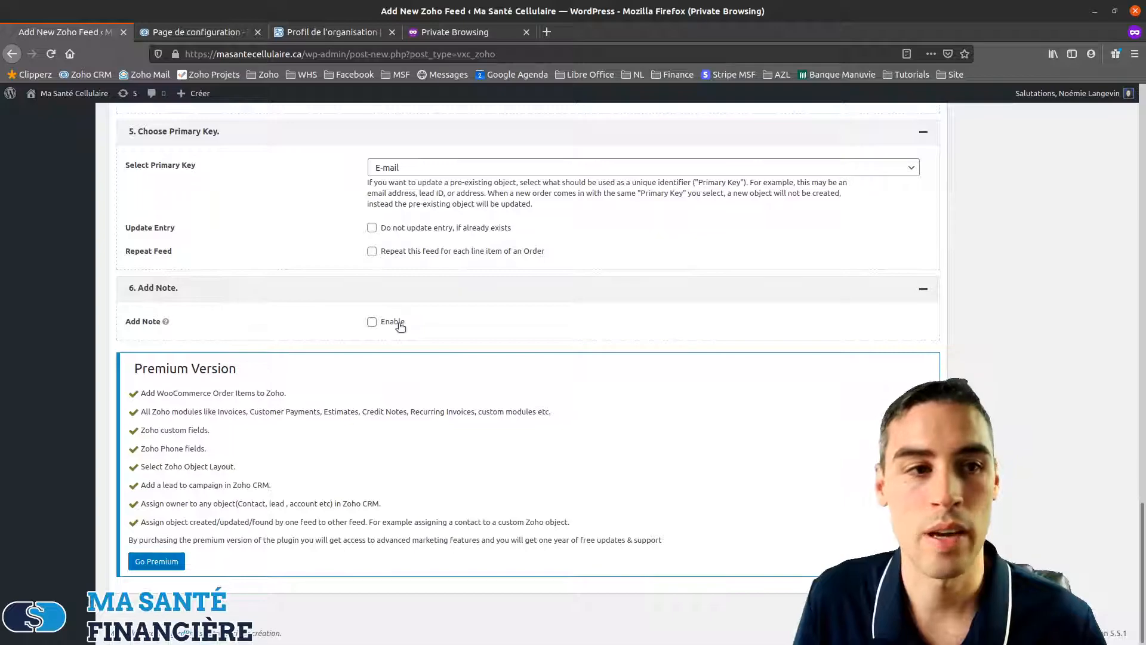
pyautogui.click(372, 323)
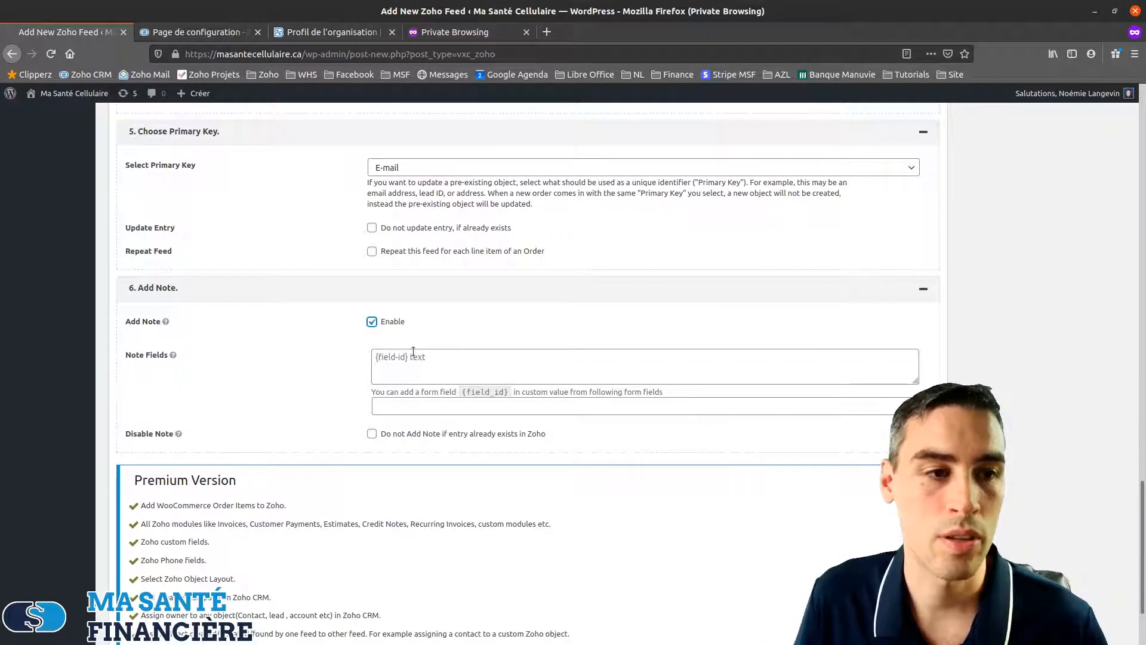
pyautogui.scroll(-3, 343, 321)
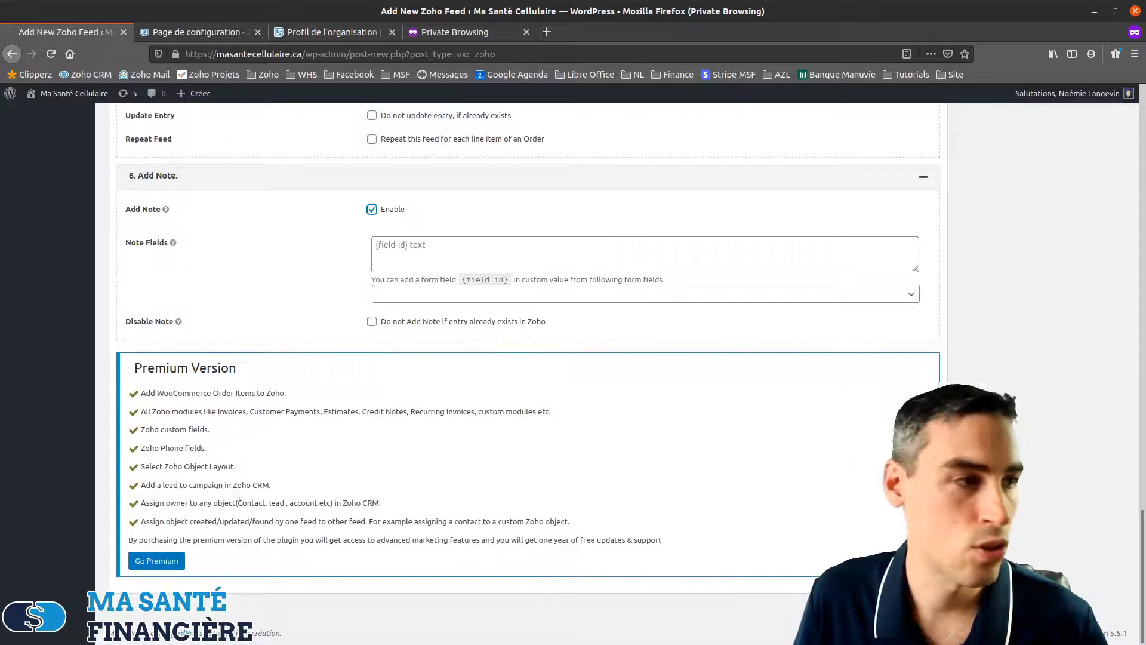
pyautogui.scroll(10, 658, 353)
pyautogui.scroll(-8, 659, 353)
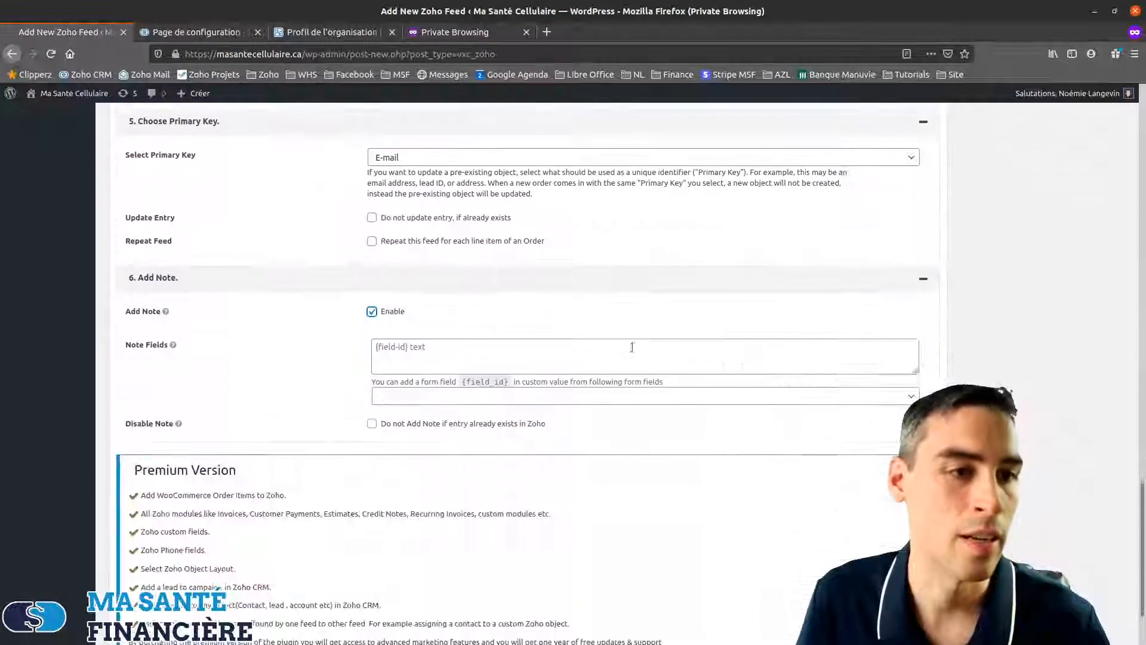
pyautogui.scroll(-2, 450, 332)
pyautogui.click(415, 328)
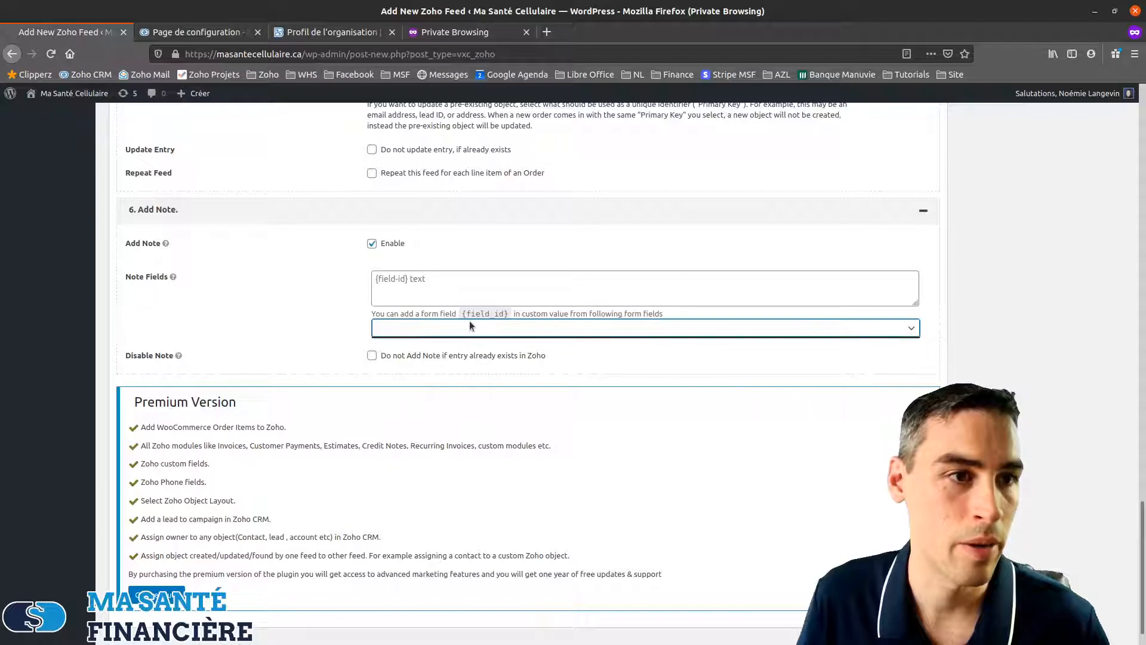
pyautogui.click(985, 280)
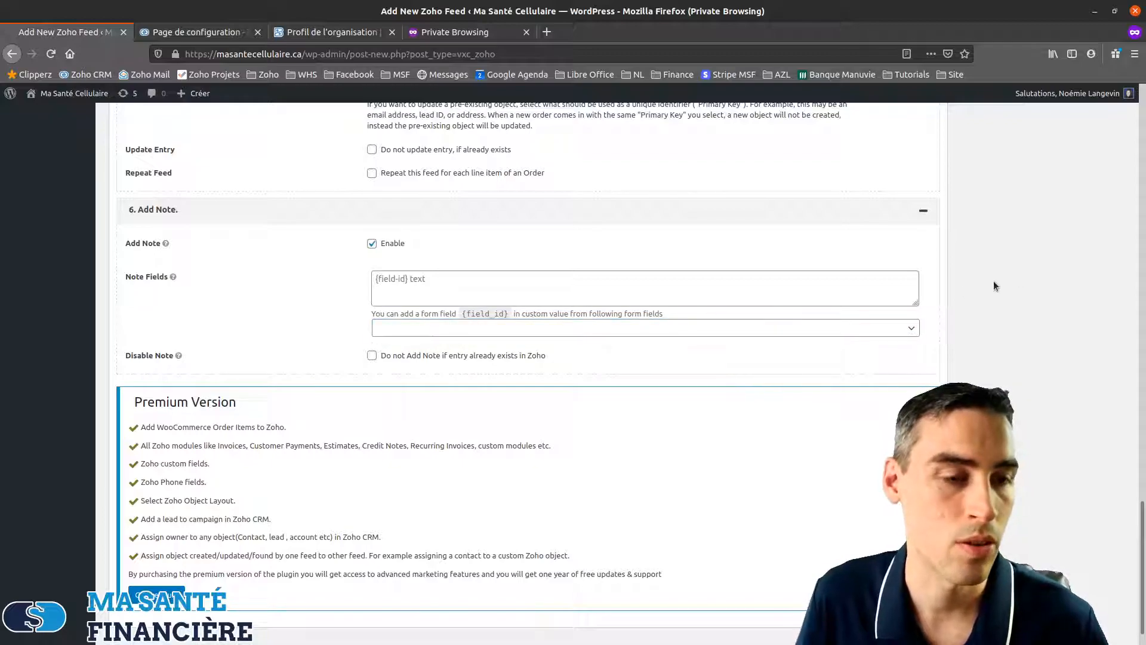
# Publish the new Zoho Contacts feed
pyautogui.scroll(3, 958, 338)
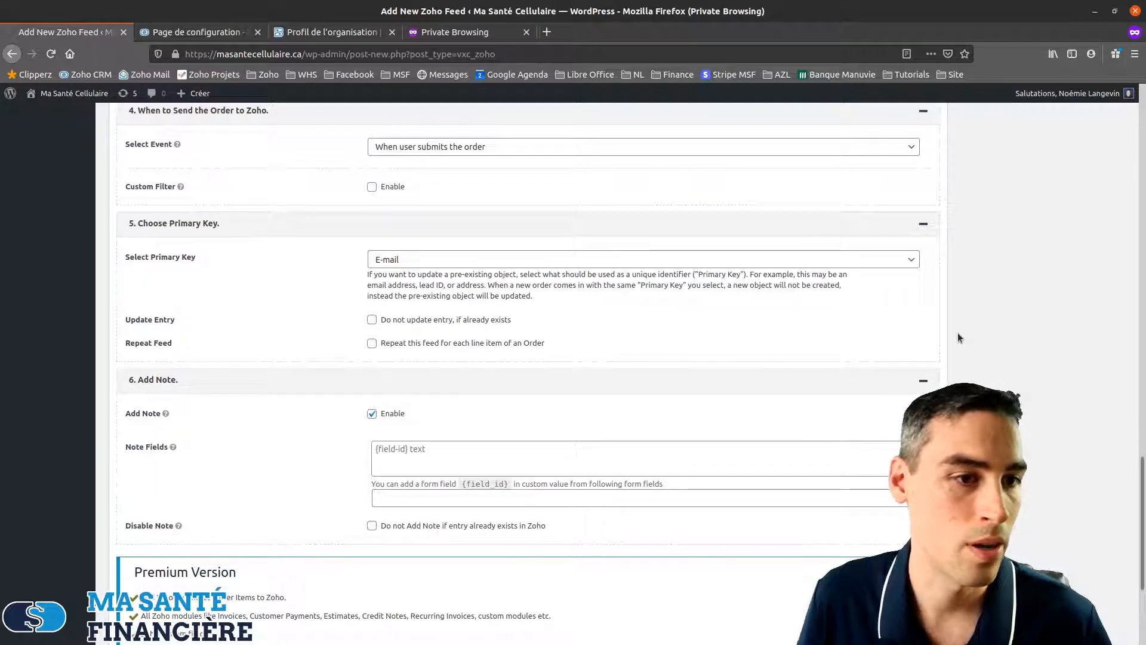
pyautogui.scroll(10, 958, 337)
pyautogui.scroll(15, 978, 335)
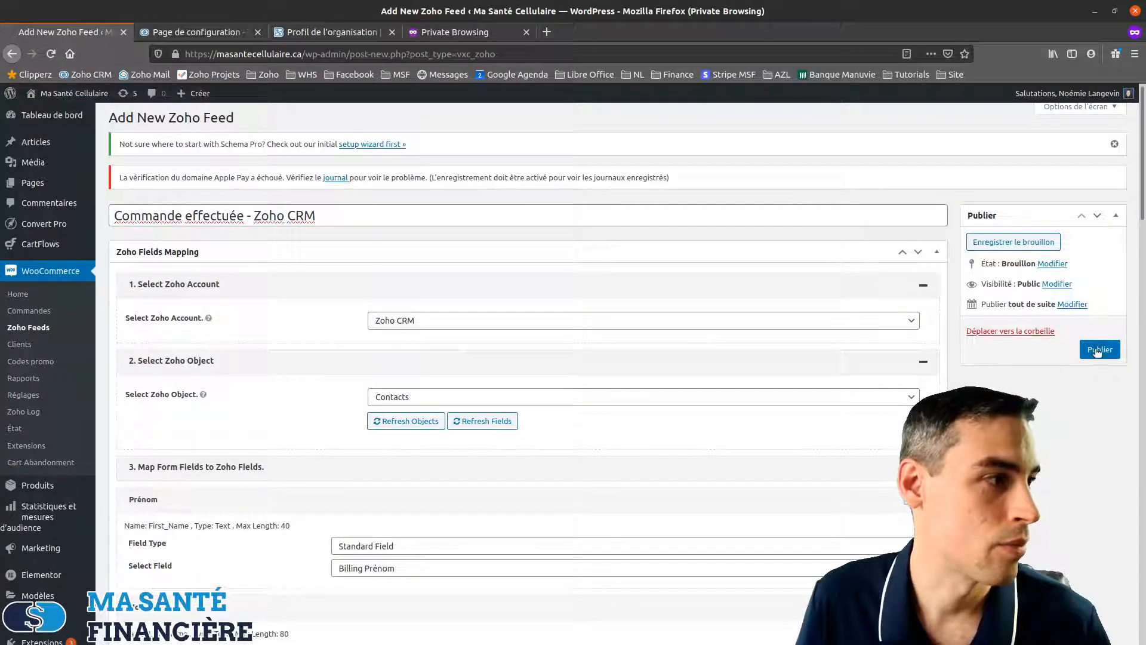
pyautogui.click(1097, 350)
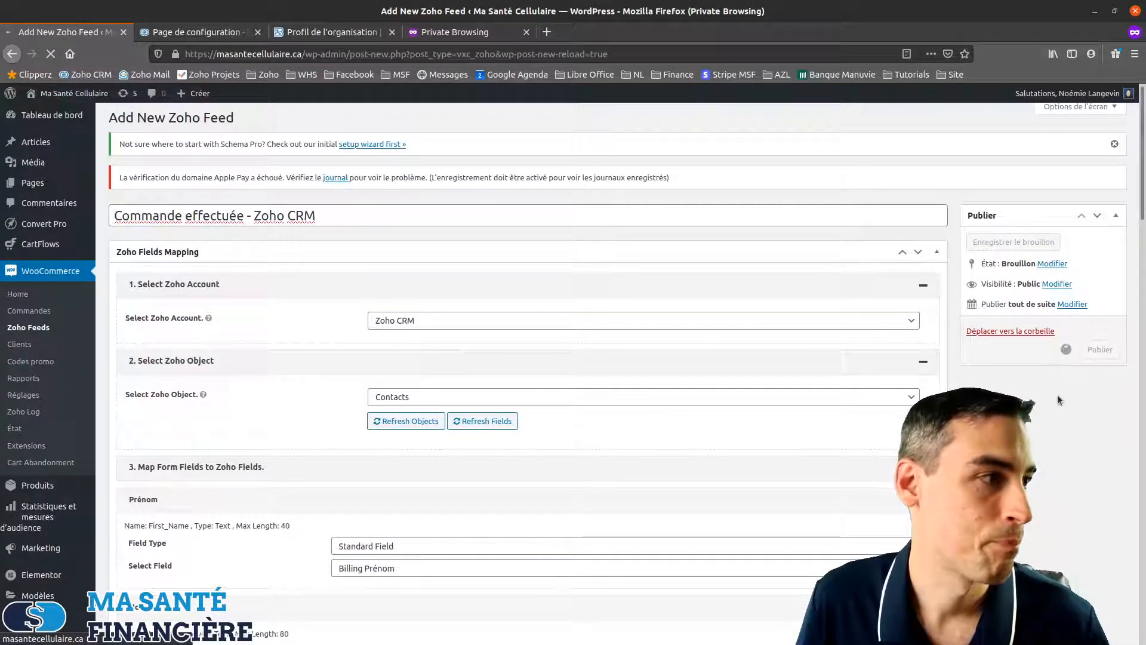
pyautogui.scroll(-3, 1058, 395)
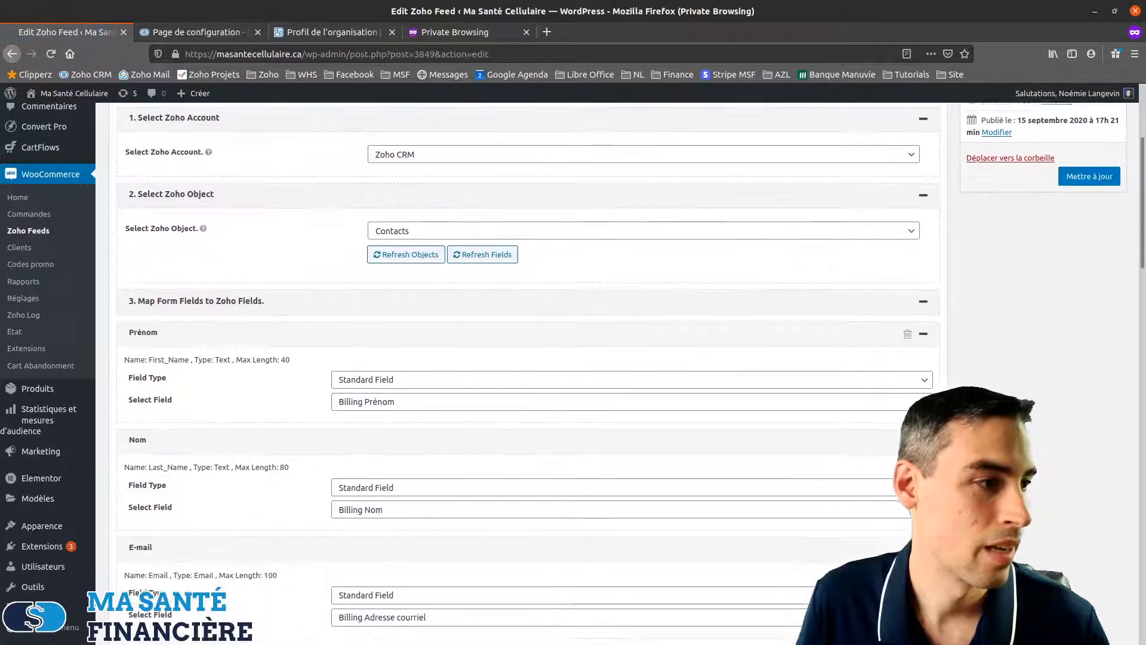
pyautogui.scroll(-20, 528, 358)
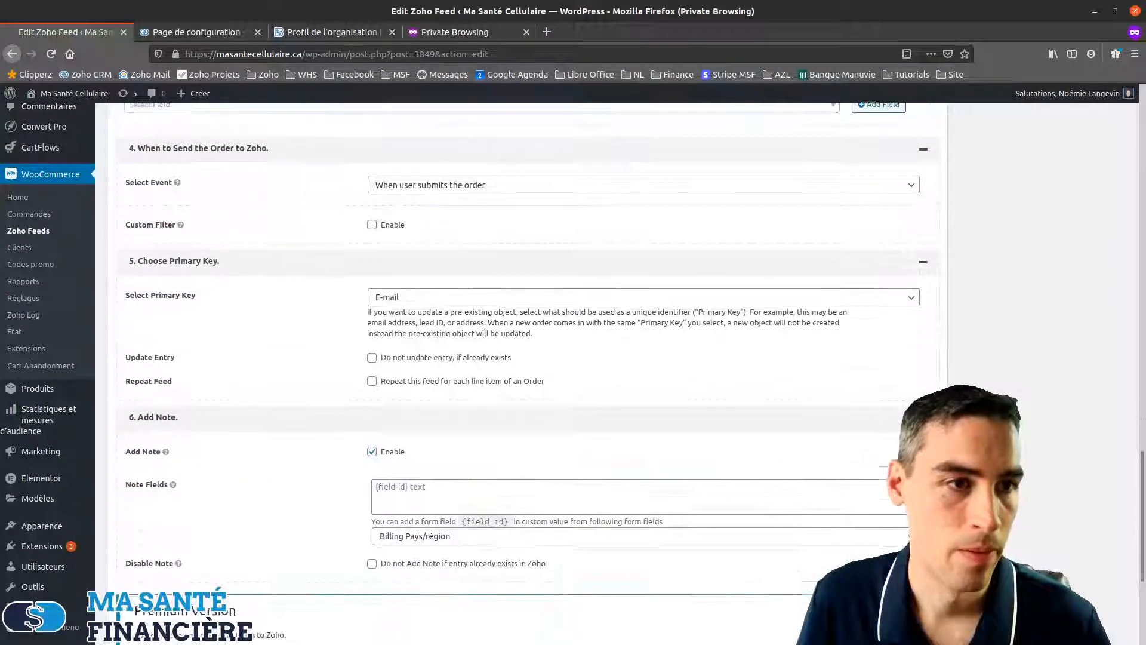
pyautogui.scroll(-2, 526, 448)
# Write the note as 'Commande #' plus Order ID and Order Date, followed by 'au montant de'
pyautogui.click(525, 400)
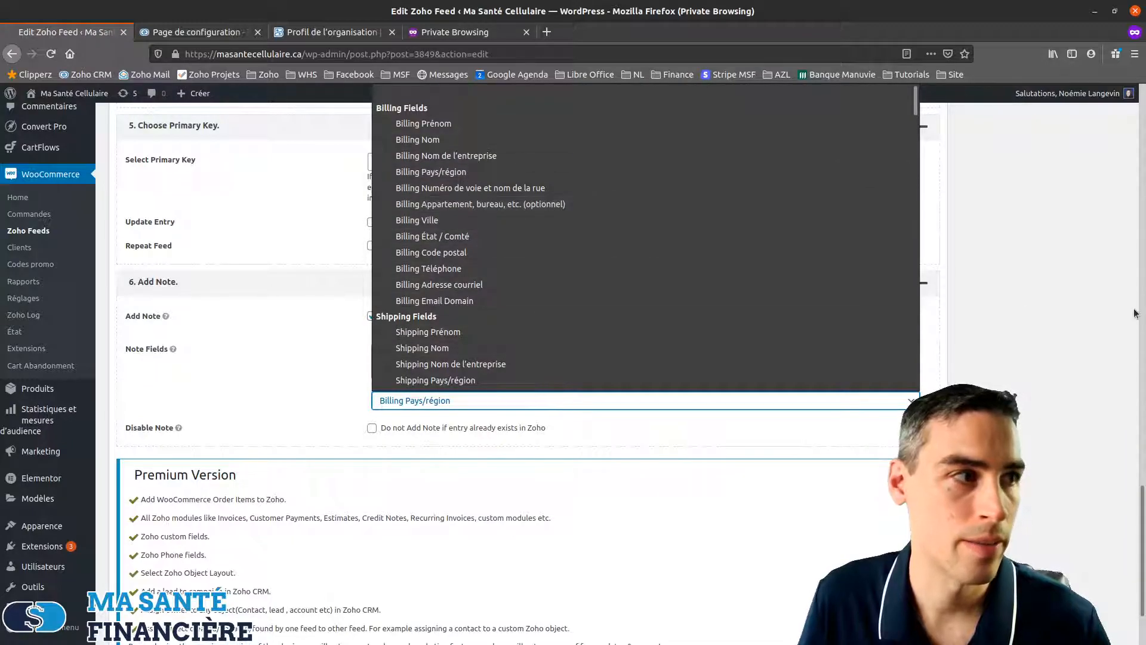
pyautogui.click(1052, 327)
pyautogui.click(440, 358)
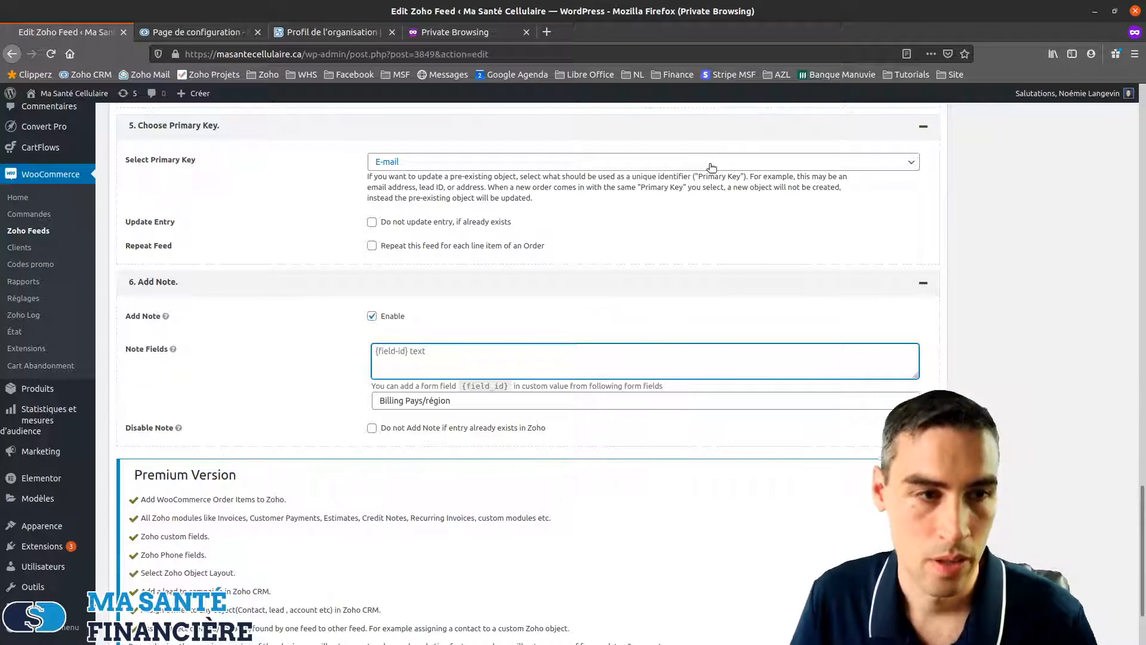
pyautogui.write('Comman')
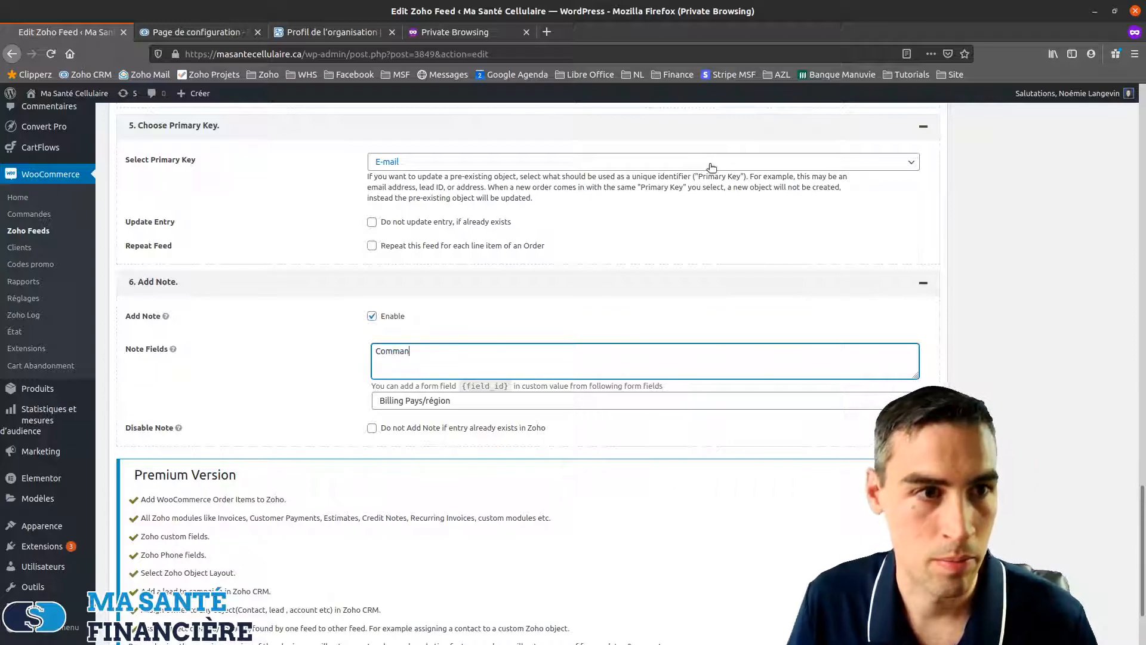
pyautogui.write('de #')
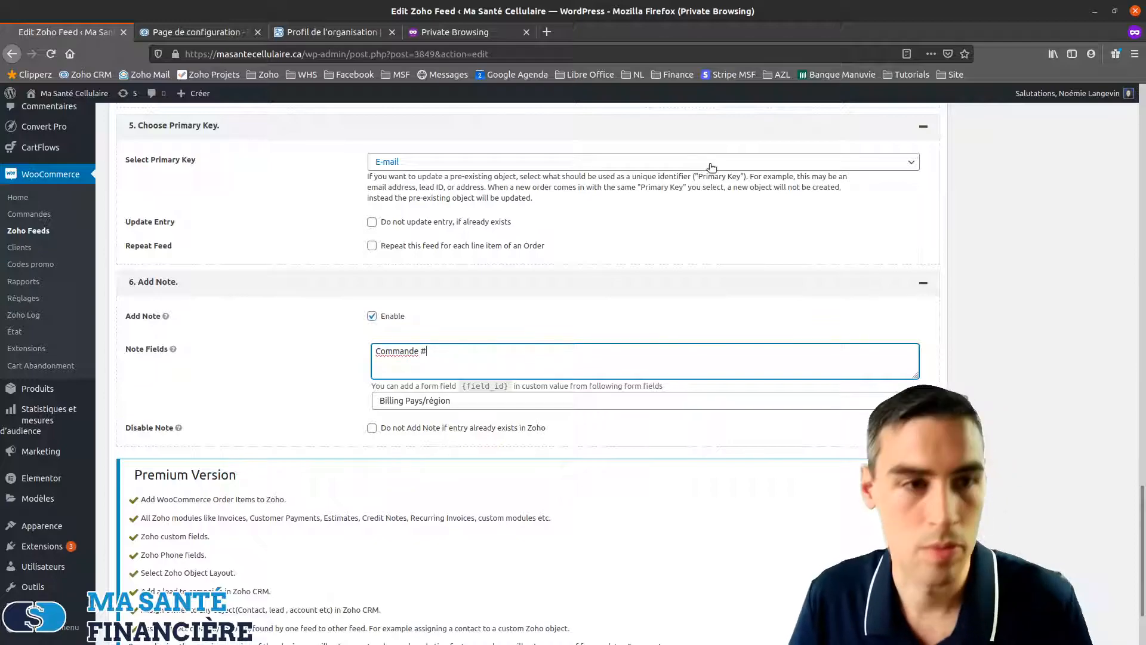
pyautogui.click(513, 403)
pyautogui.scroll(-5, 509, 276)
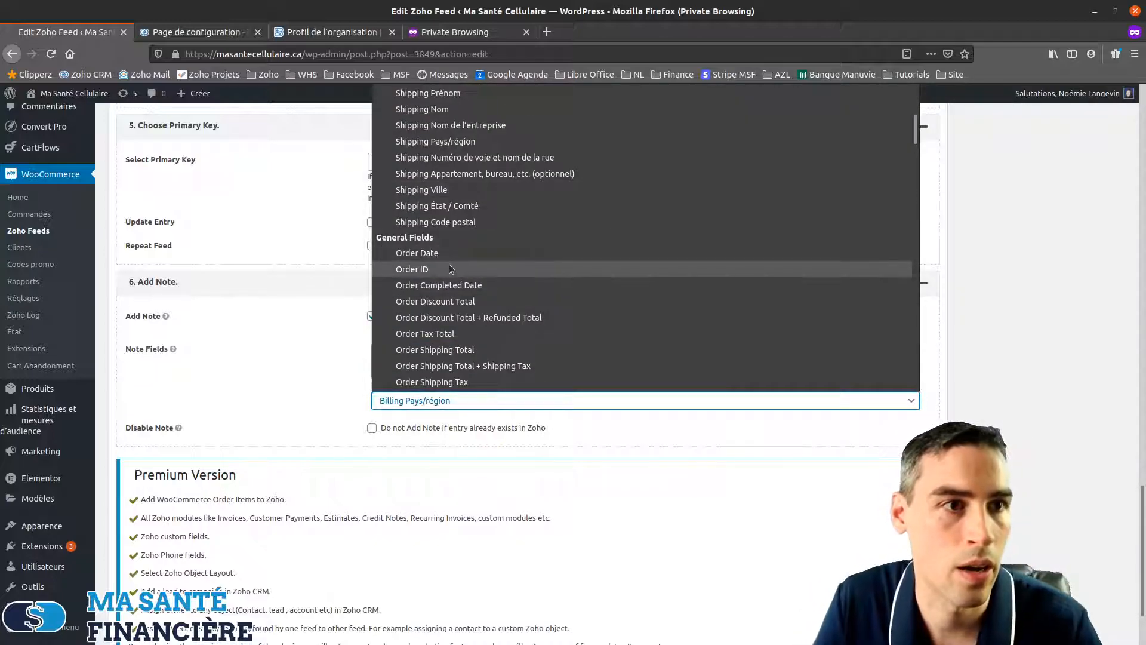
pyautogui.click(450, 268)
pyautogui.click(500, 348)
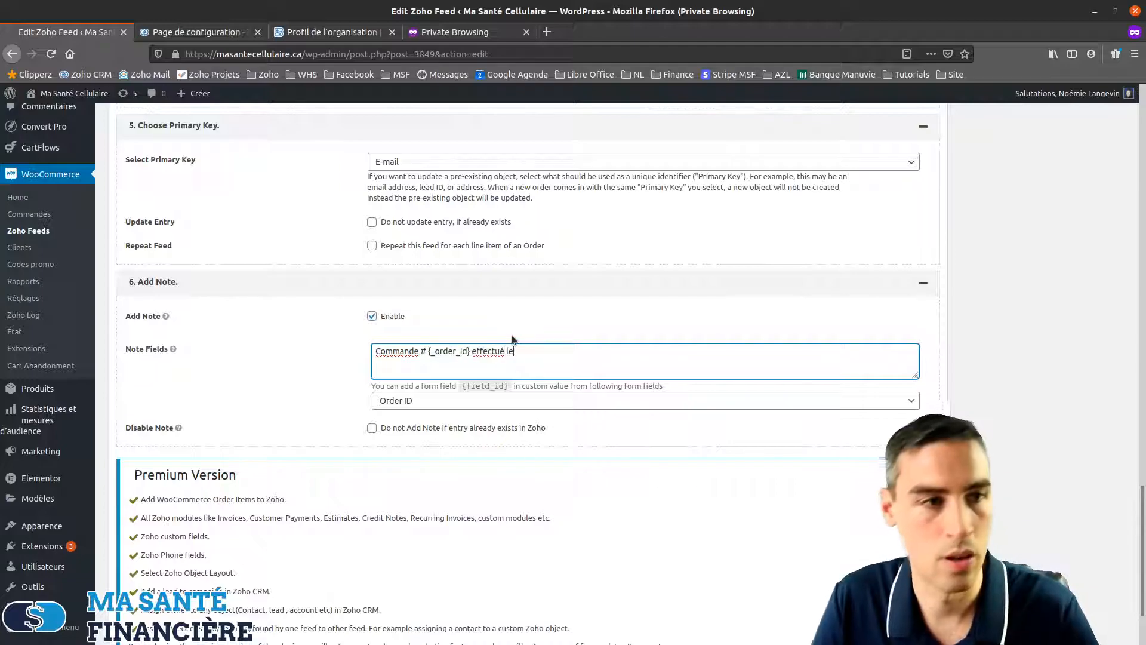
pyautogui.click(459, 402)
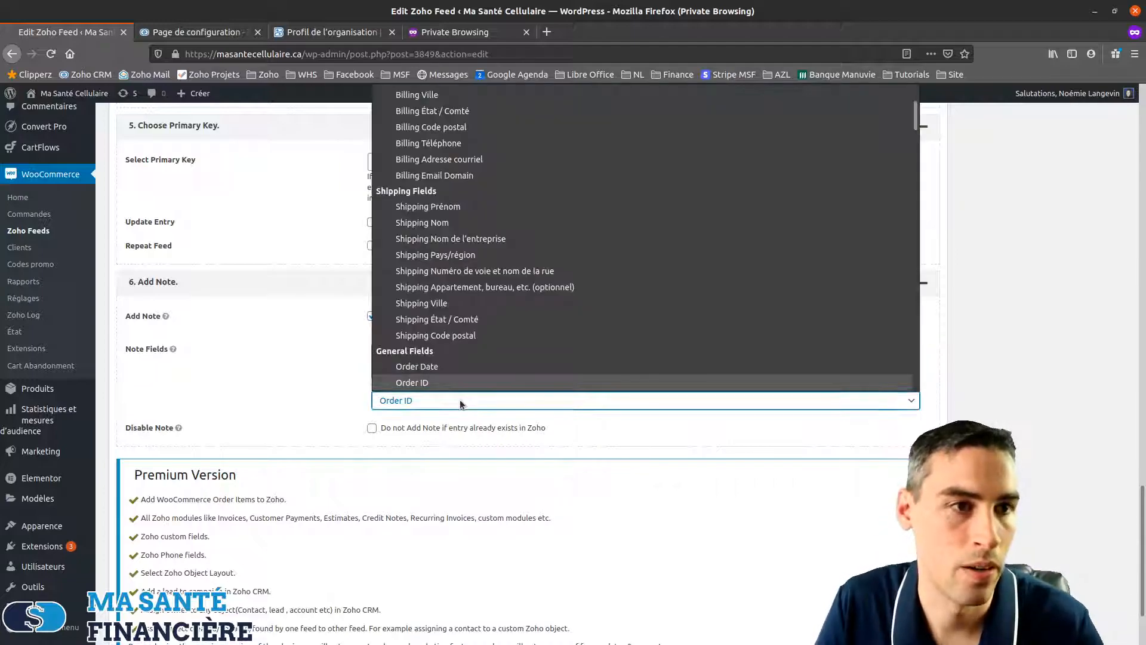
pyautogui.scroll(-5, 465, 330)
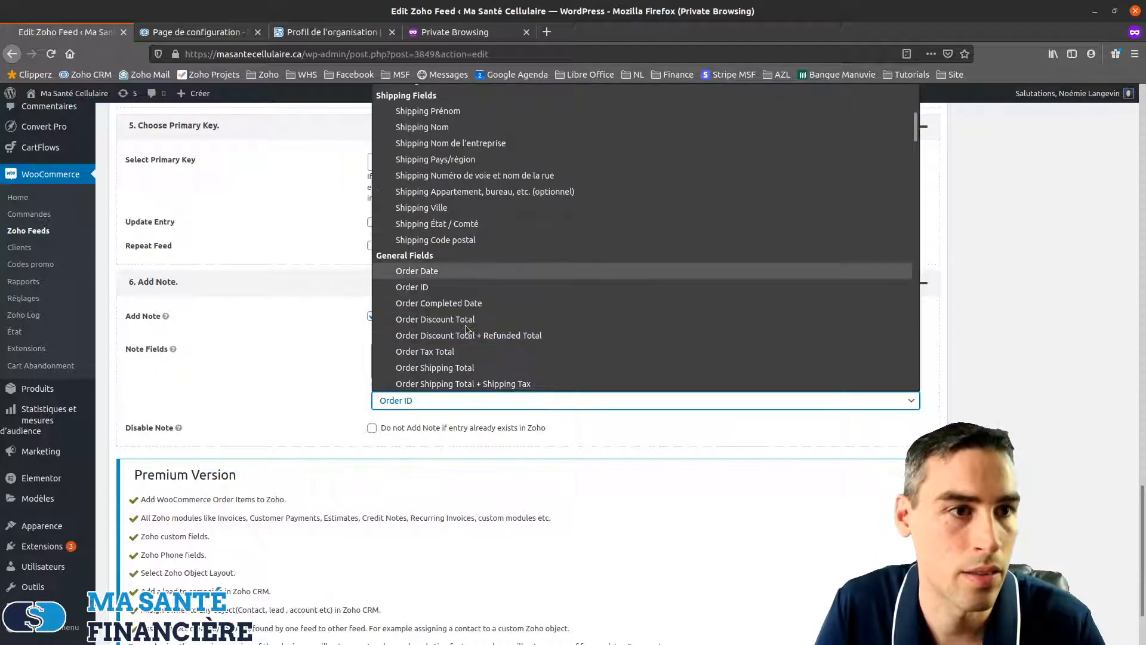
pyautogui.click(442, 226)
pyautogui.click(612, 351)
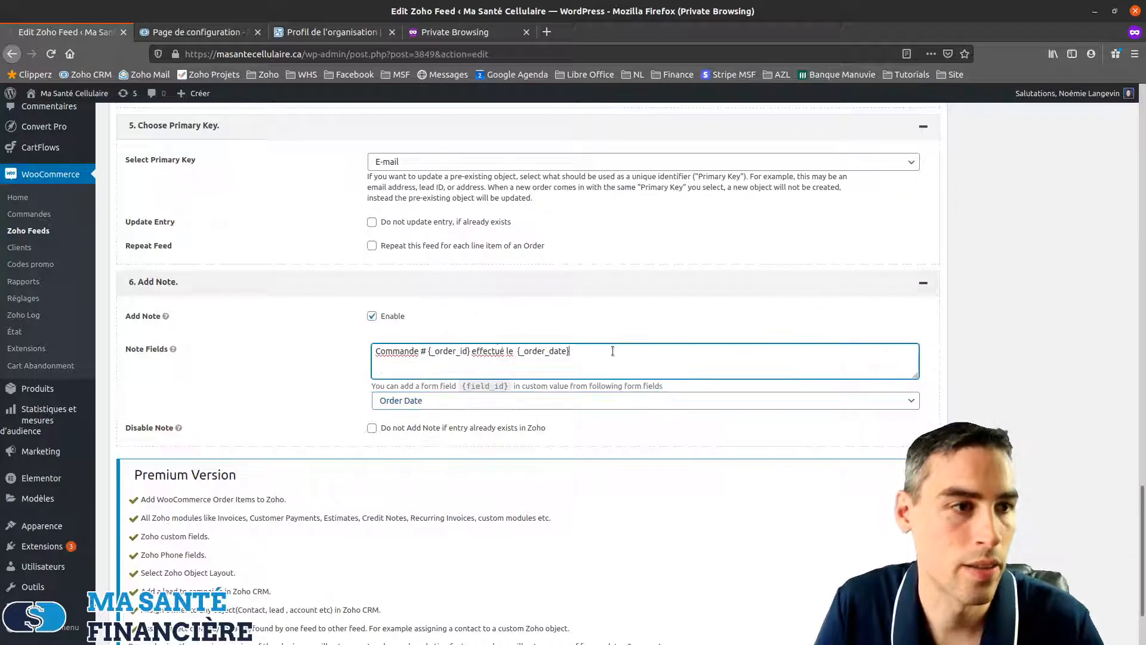
pyautogui.write('au montant de')
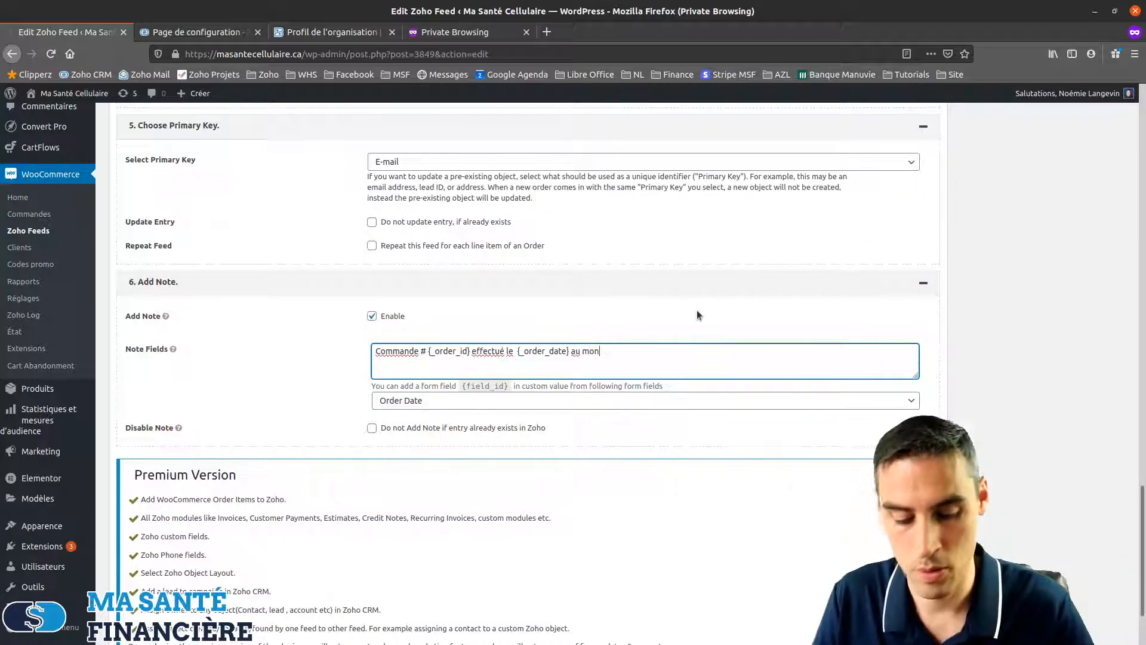
# Append Order Total, the word 'incluant' and {_order_items_titles} to the note
pyautogui.click(481, 401)
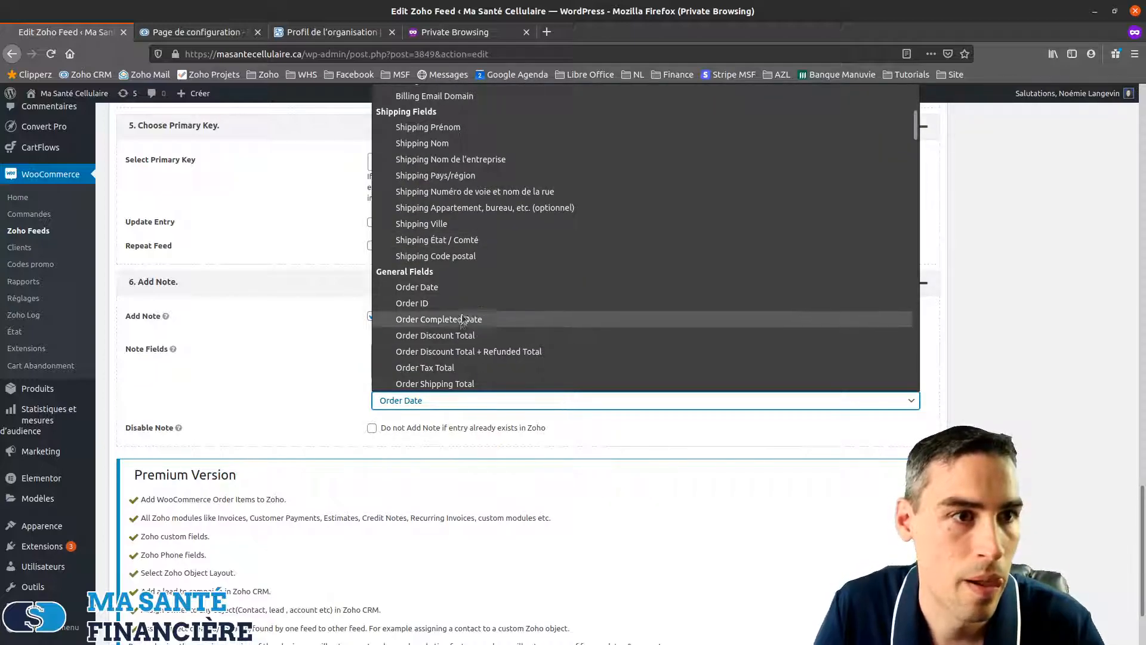
pyautogui.scroll(-2, 472, 318)
pyautogui.scroll(-1, 468, 316)
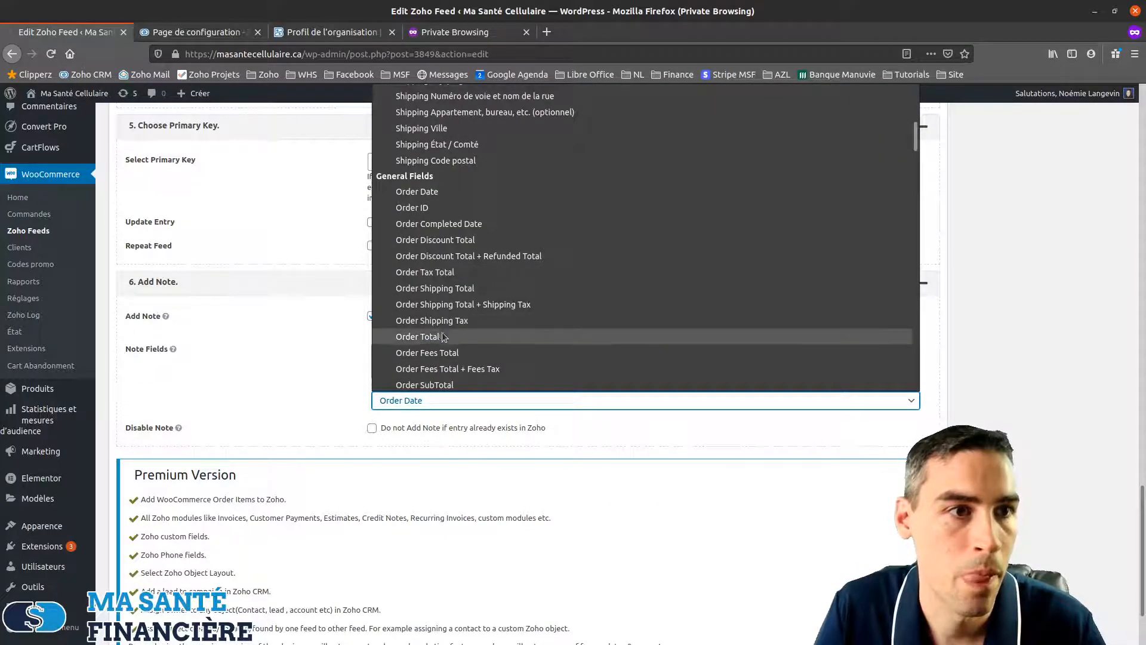
pyautogui.click(454, 336)
pyautogui.write('incluant les produits suivants :')
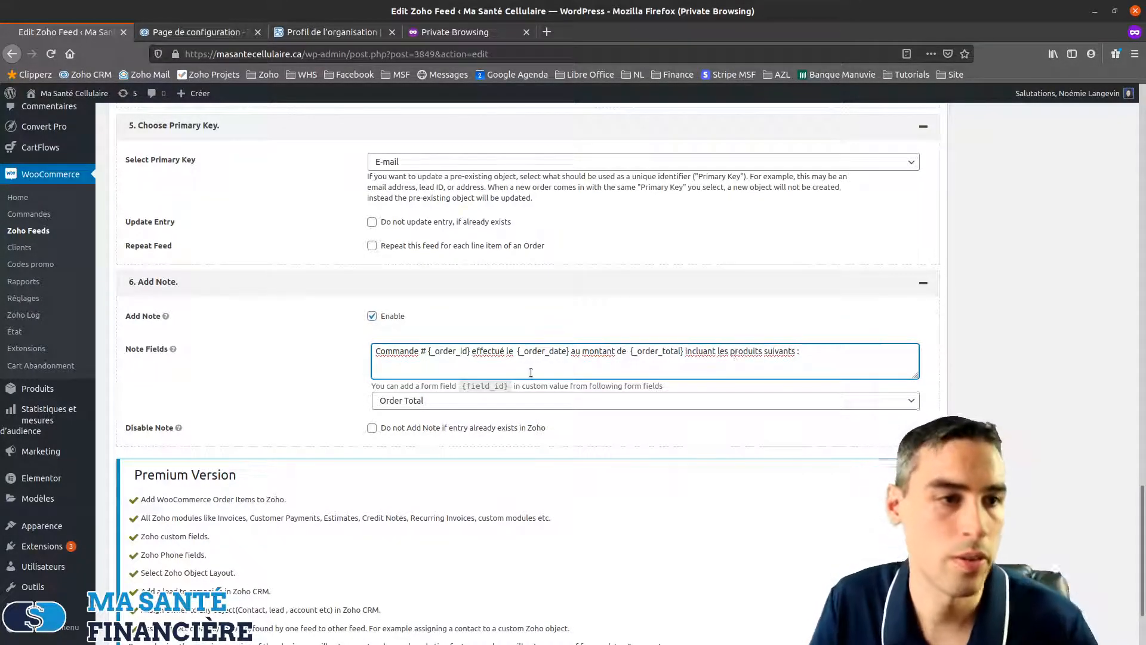
pyautogui.click(525, 400)
pyautogui.scroll(-1, 465, 320)
pyautogui.scroll(-1, 465, 324)
pyautogui.scroll(-4, 467, 324)
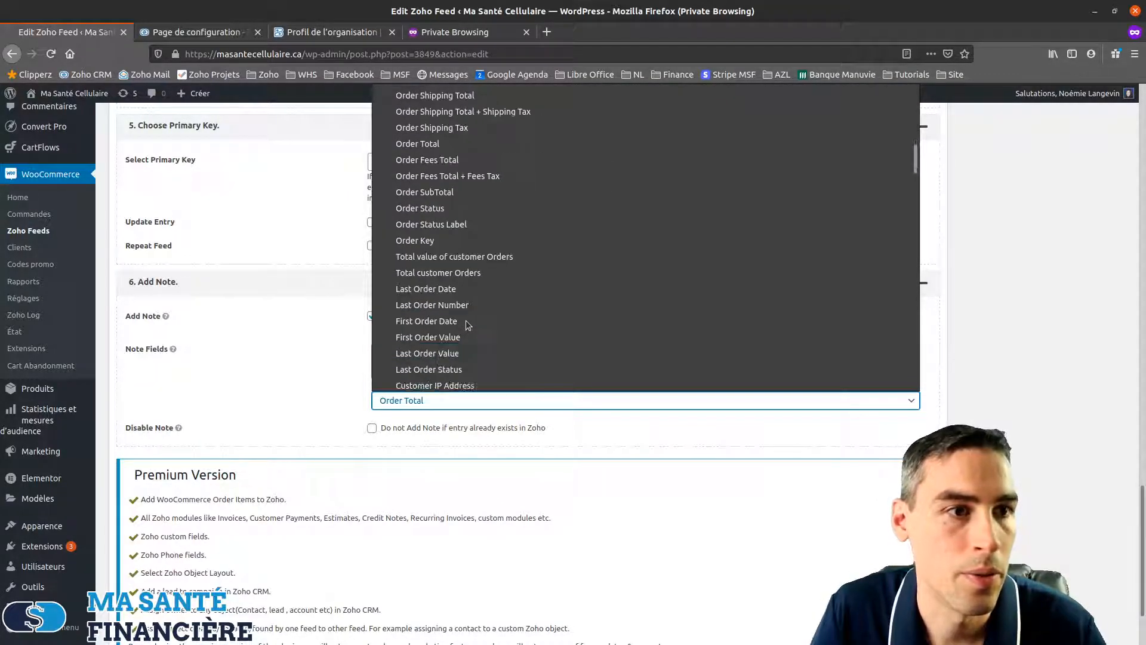
pyautogui.scroll(-3, 467, 325)
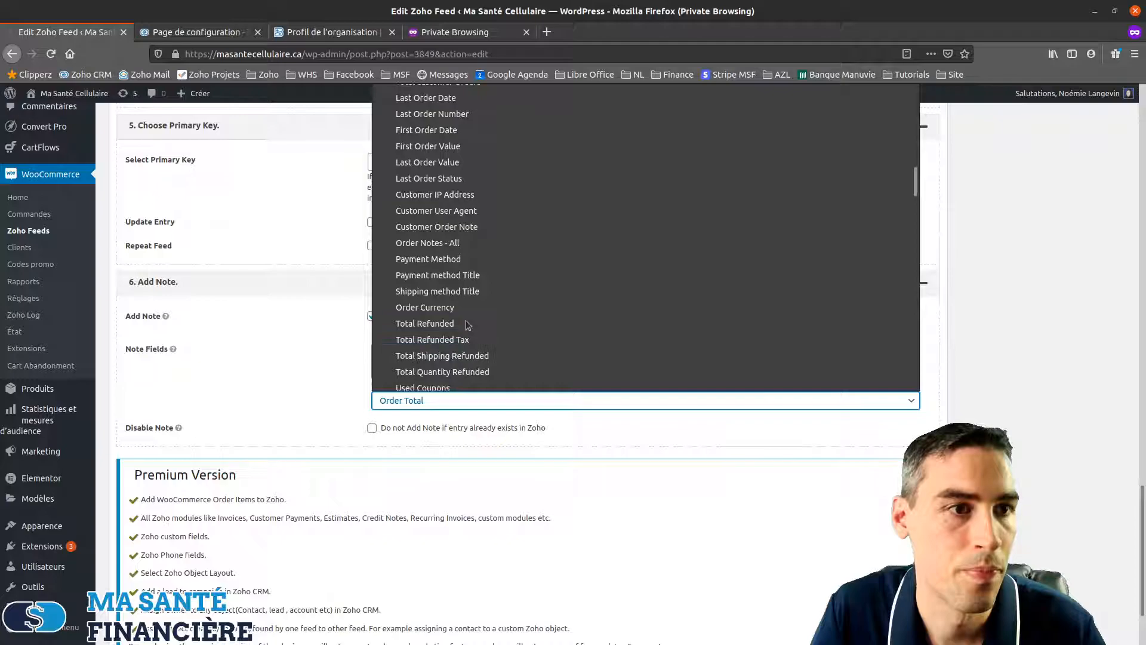
pyautogui.scroll(-1, 468, 325)
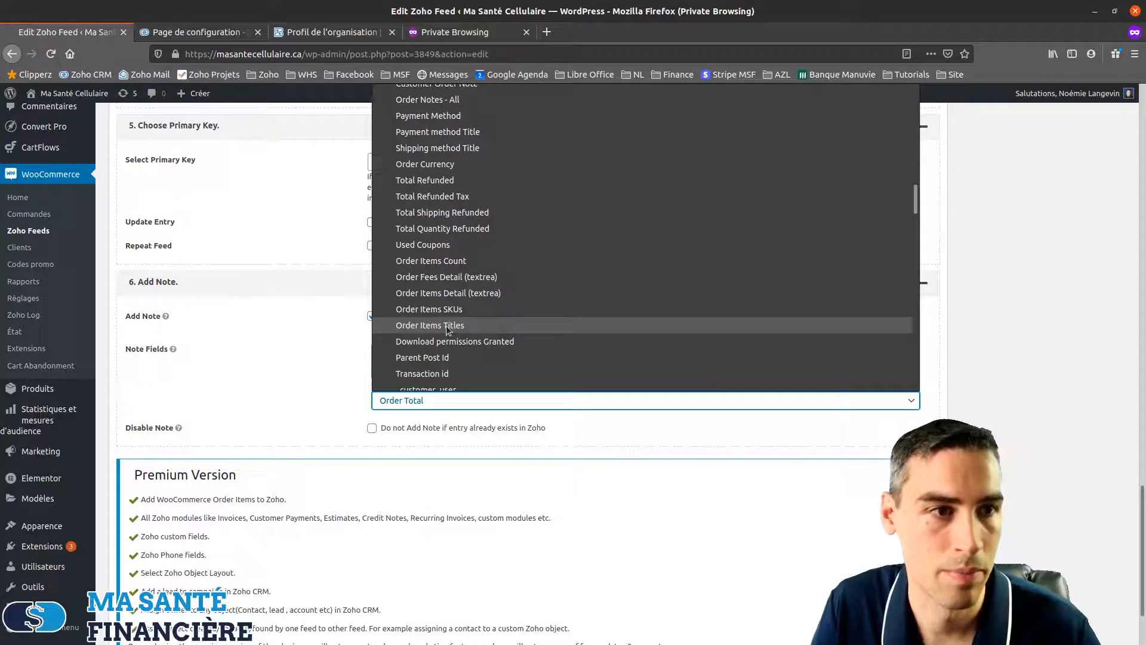
pyautogui.click(447, 325)
# Save the updated Zoho feed with Mettre à jour
pyautogui.scroll(-2, 1079, 379)
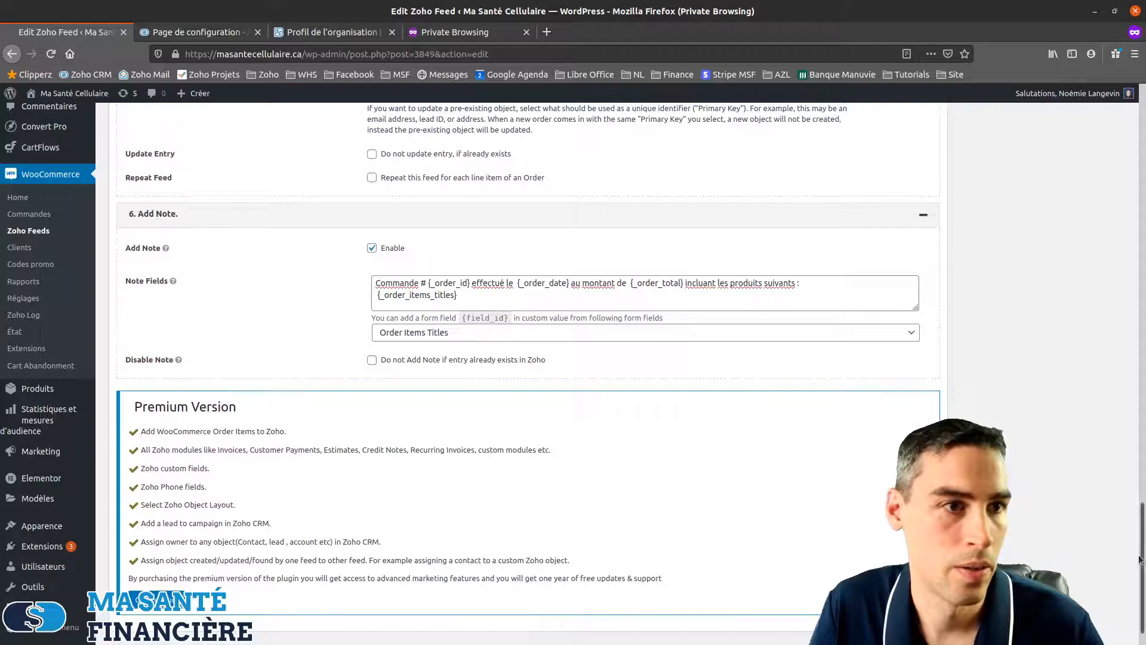
pyautogui.moveTo(1141, 574); pyautogui.dragTo(1140, 244)
pyautogui.click(1097, 383)
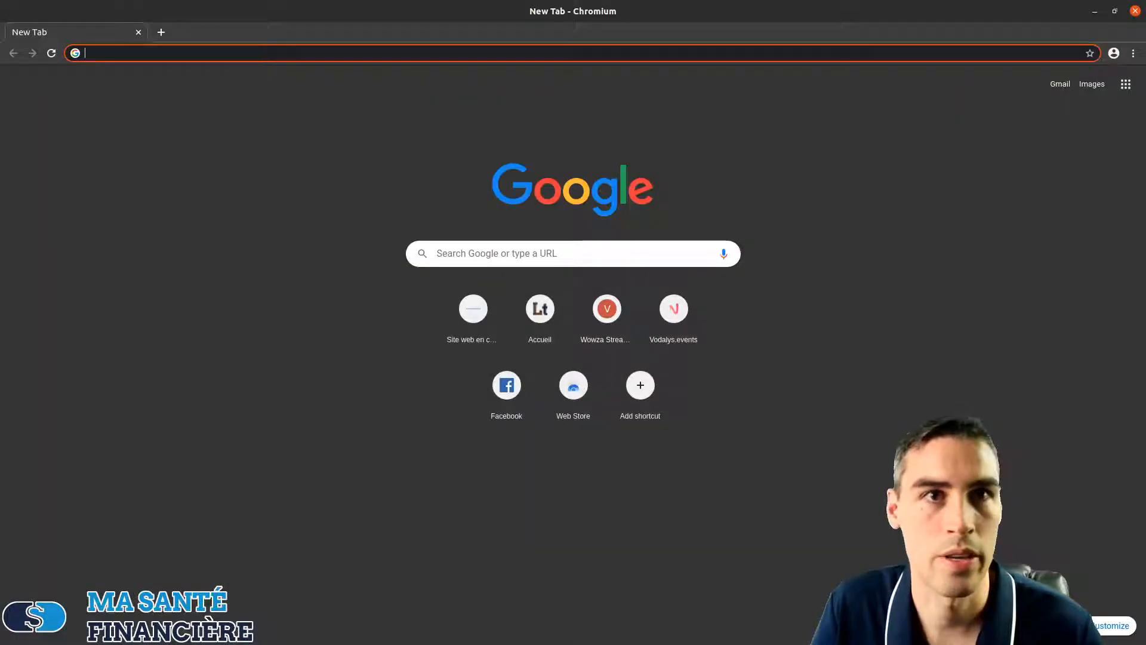
# Go to masantecellulaire.ca and add Glutathion Liposomal Nanovitamins en sachet to the cart from PRODUITS
pyautogui.write('masantecellulaire.ca')
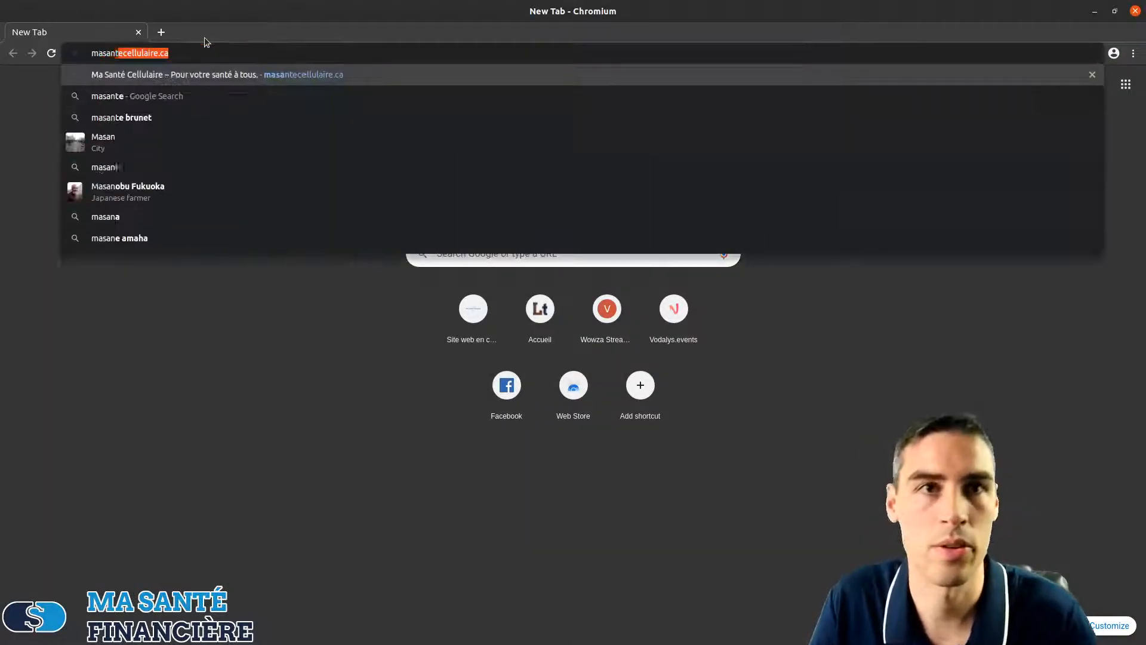
pyautogui.press('Return')
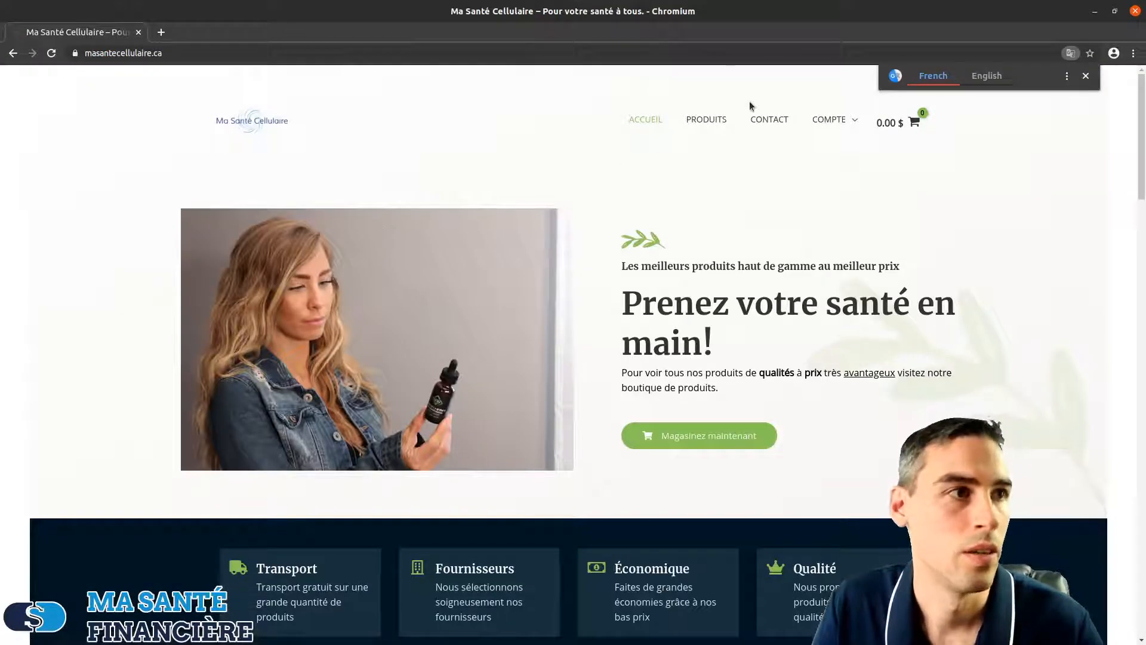
pyautogui.click(704, 127)
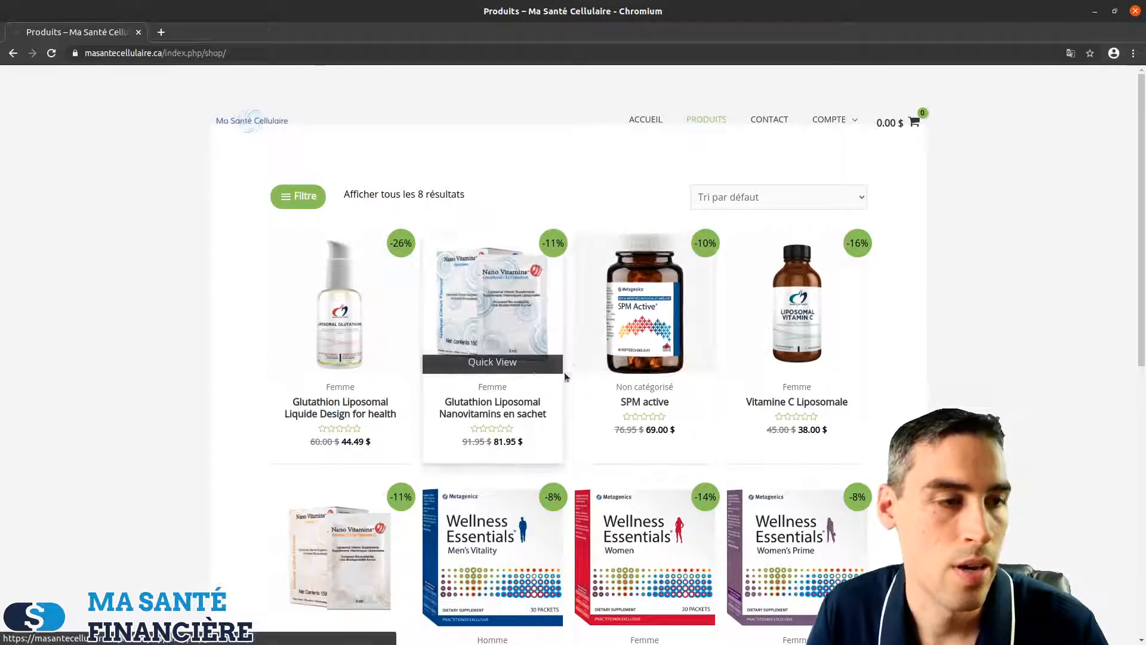
pyautogui.click(514, 280)
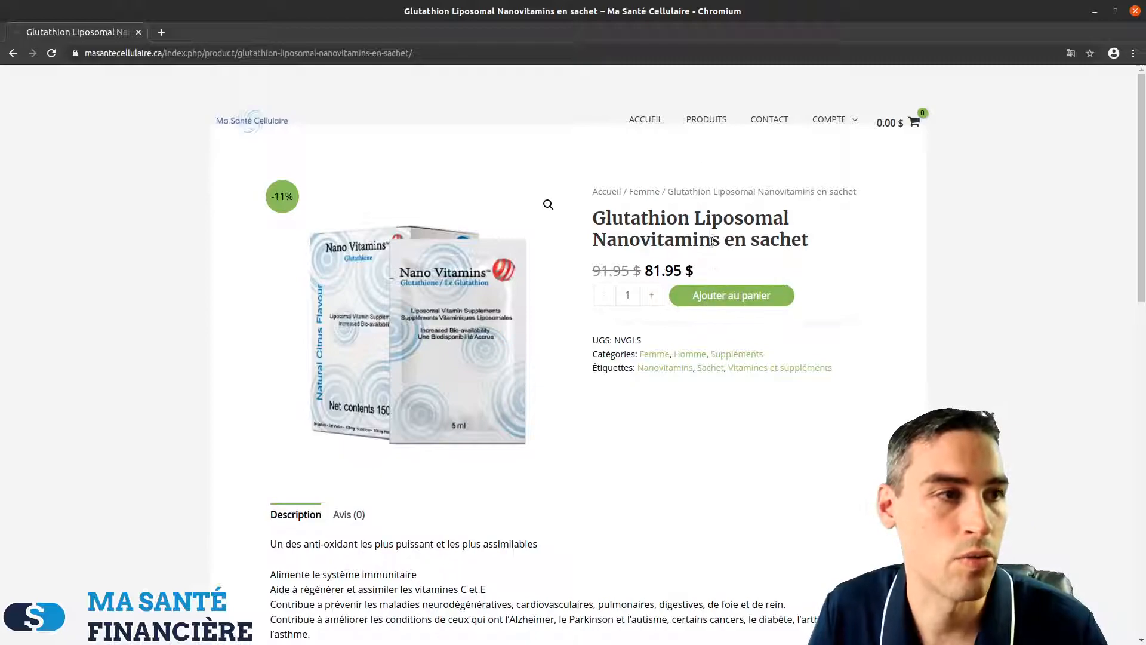
pyautogui.click(744, 299)
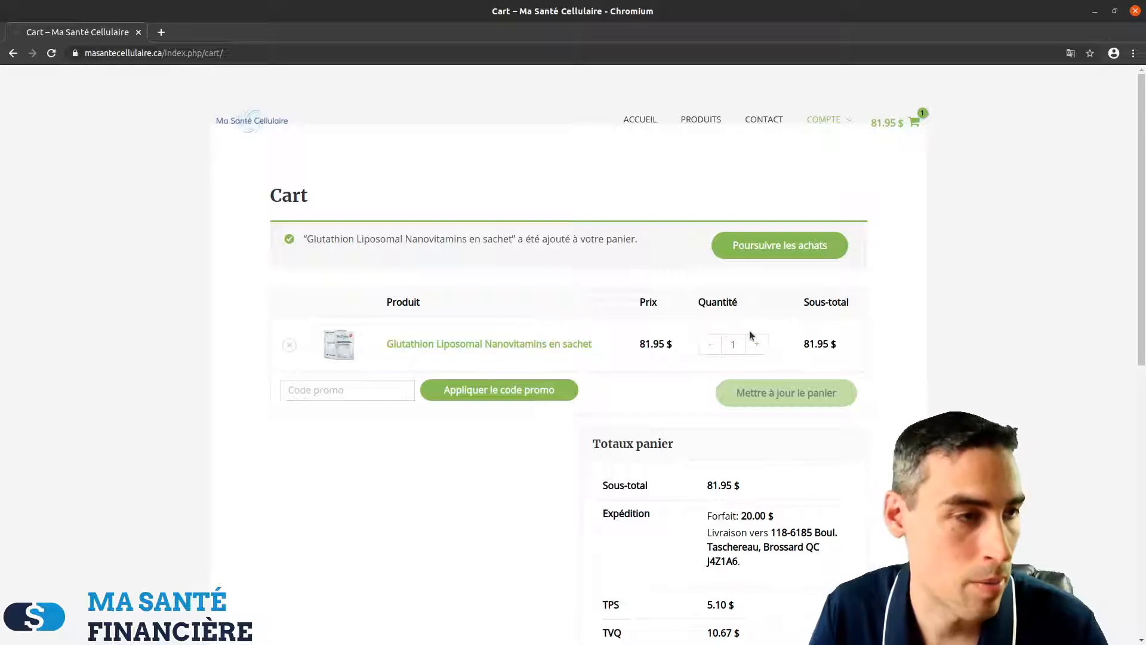
pyautogui.scroll(-3, 713, 405)
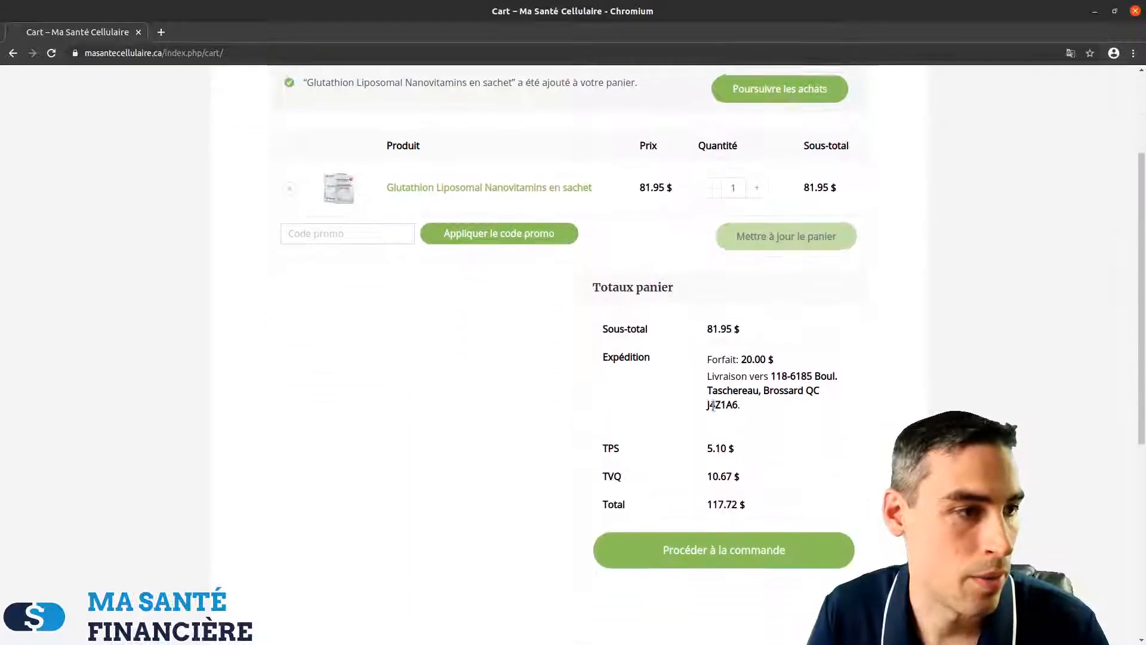
pyautogui.scroll(3, 670, 354)
# Raise the sachet quantity to 2 and update the cart, now totalling 189.27 $
pyautogui.click(758, 313)
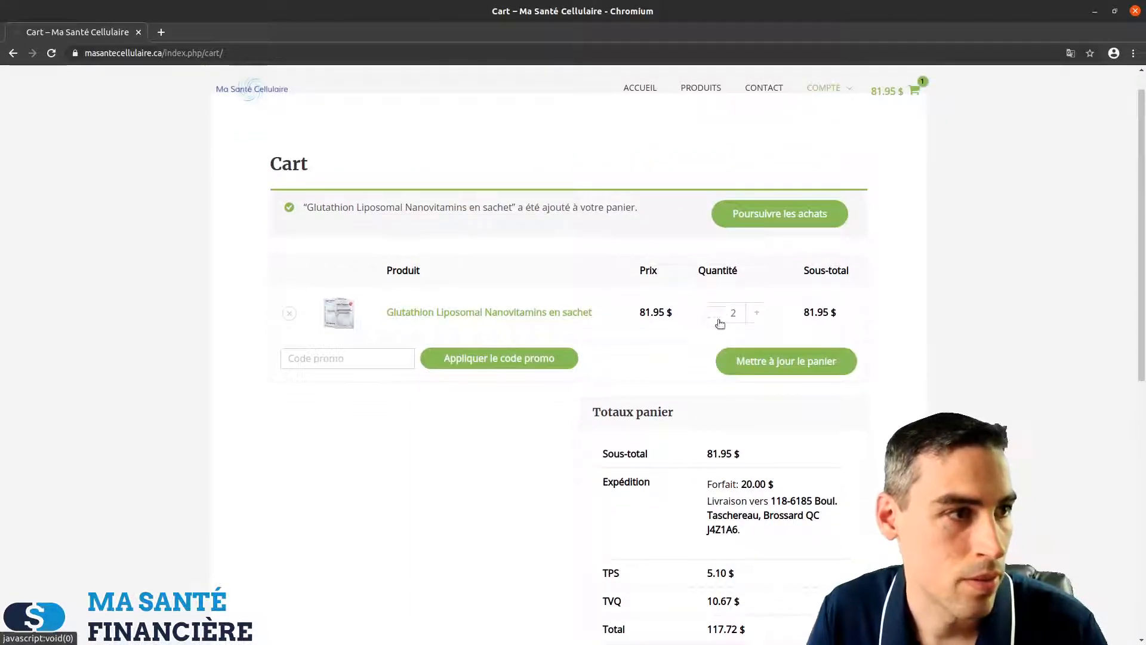
pyautogui.click(720, 362)
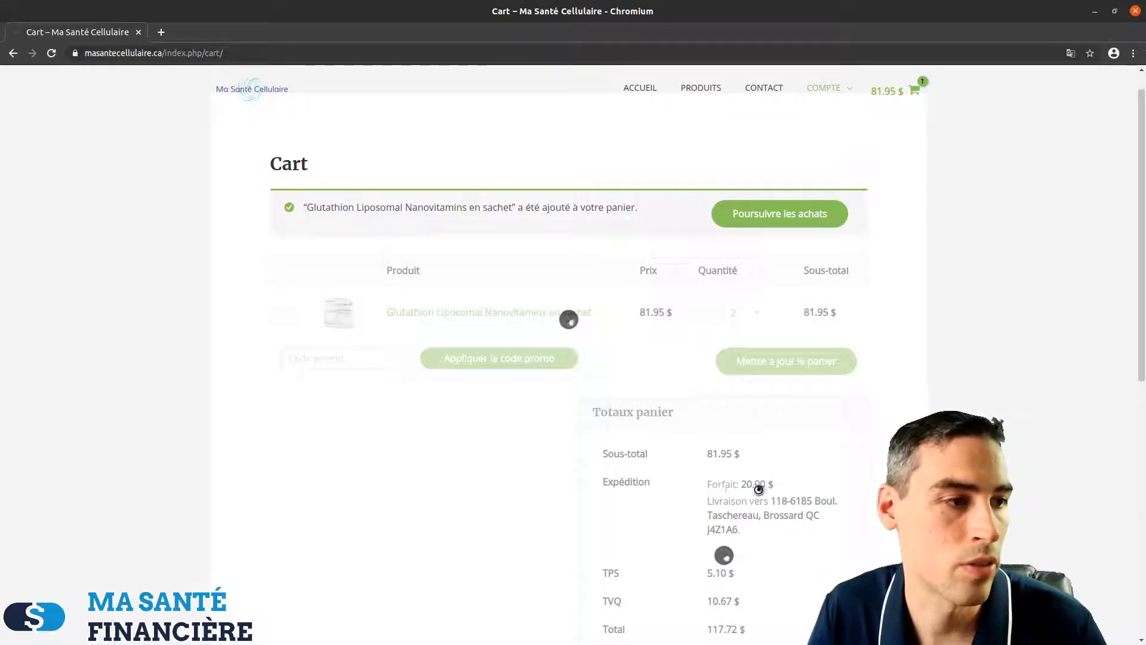
pyautogui.scroll(-3, 713, 514)
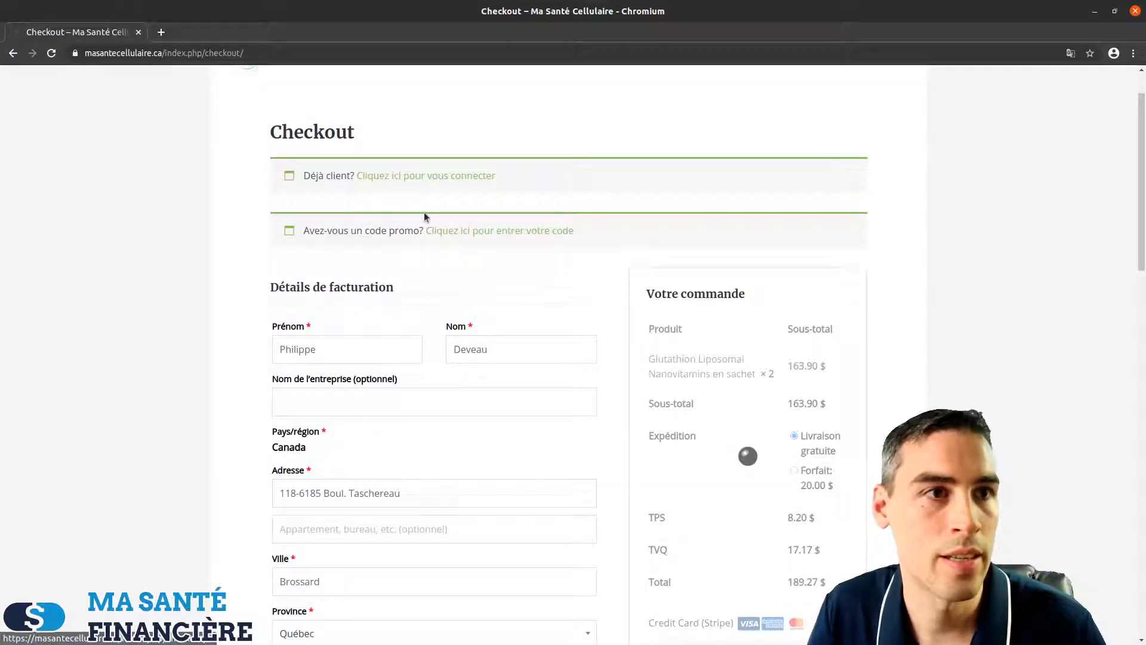
pyautogui.scroll(-4, 418, 241)
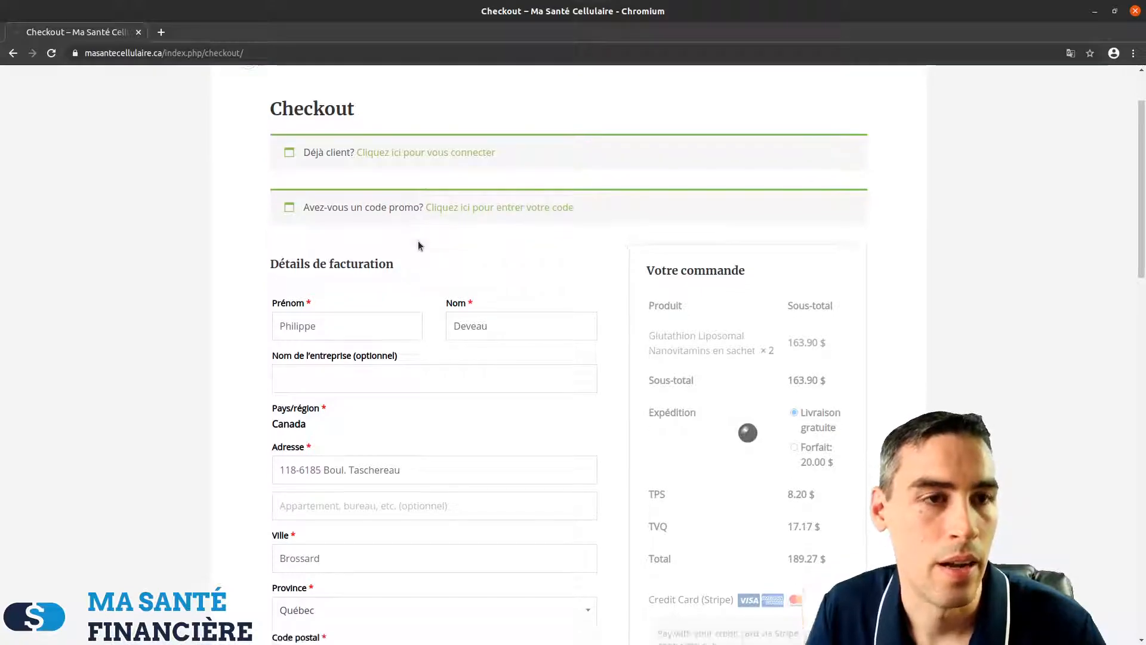
pyautogui.scroll(6, 418, 279)
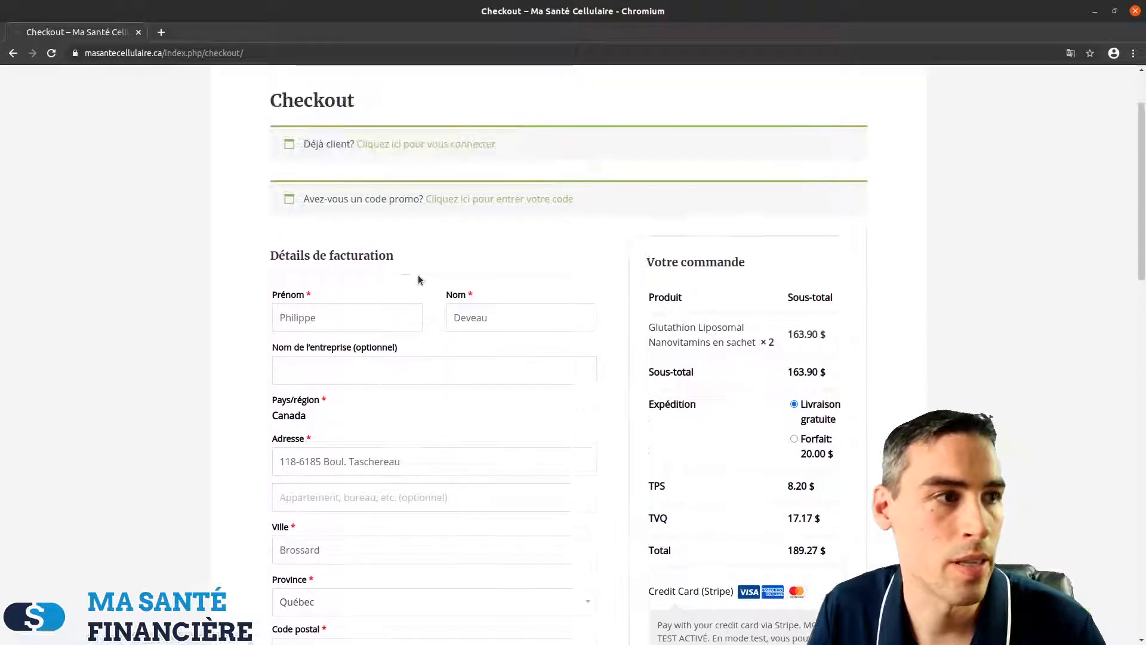
pyautogui.scroll(-8, 421, 394)
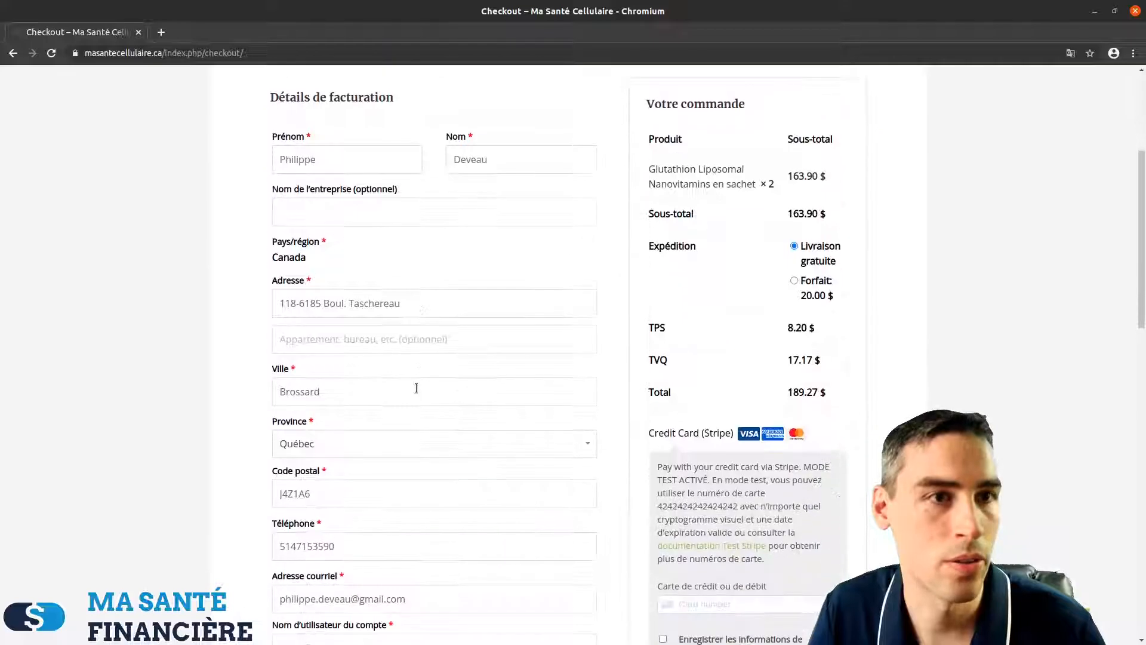
pyautogui.scroll(3, 414, 389)
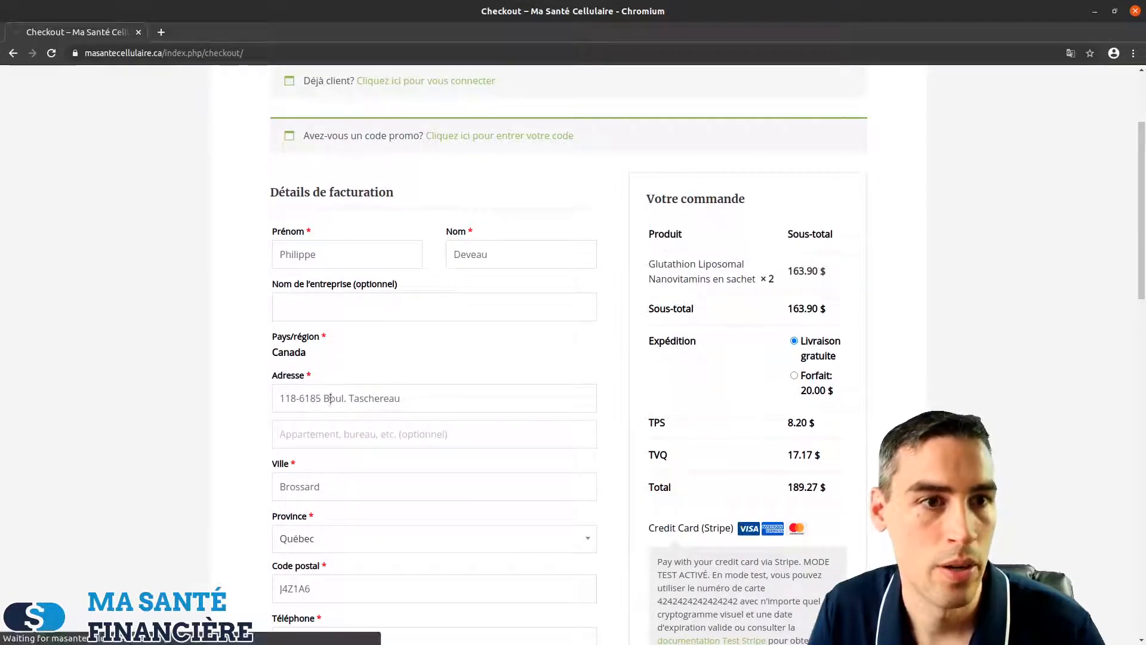
pyautogui.scroll(-8, 331, 359)
pyautogui.scroll(-4, 330, 341)
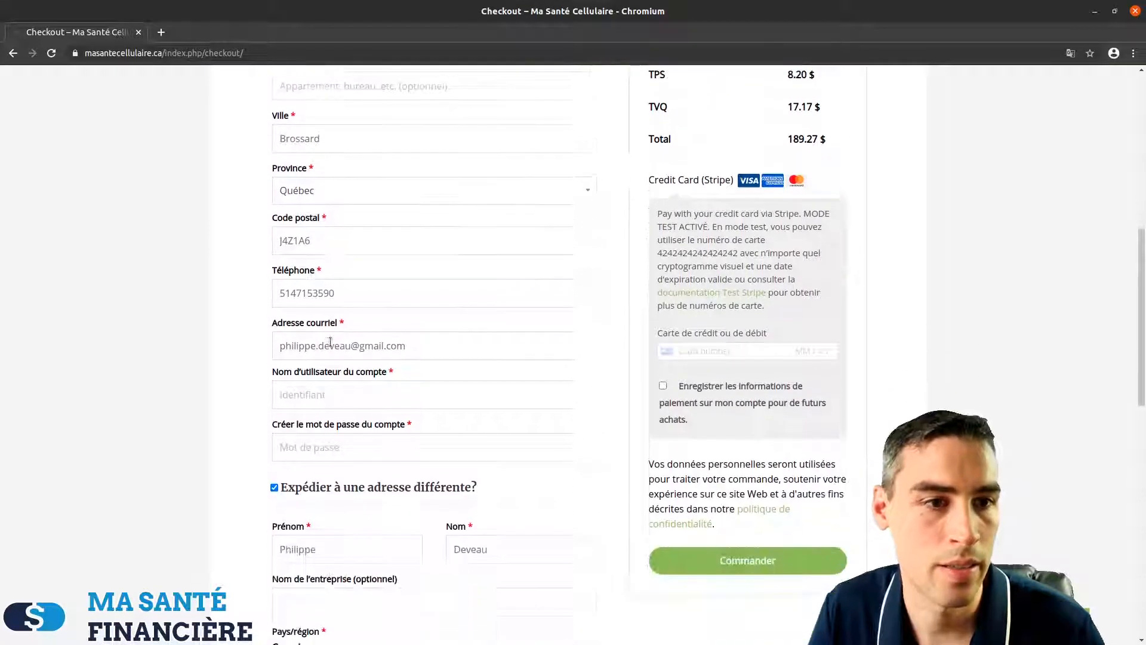
# Create a checkout account using the customer's e-mail as username and enter a password
pyautogui.click(329, 364)
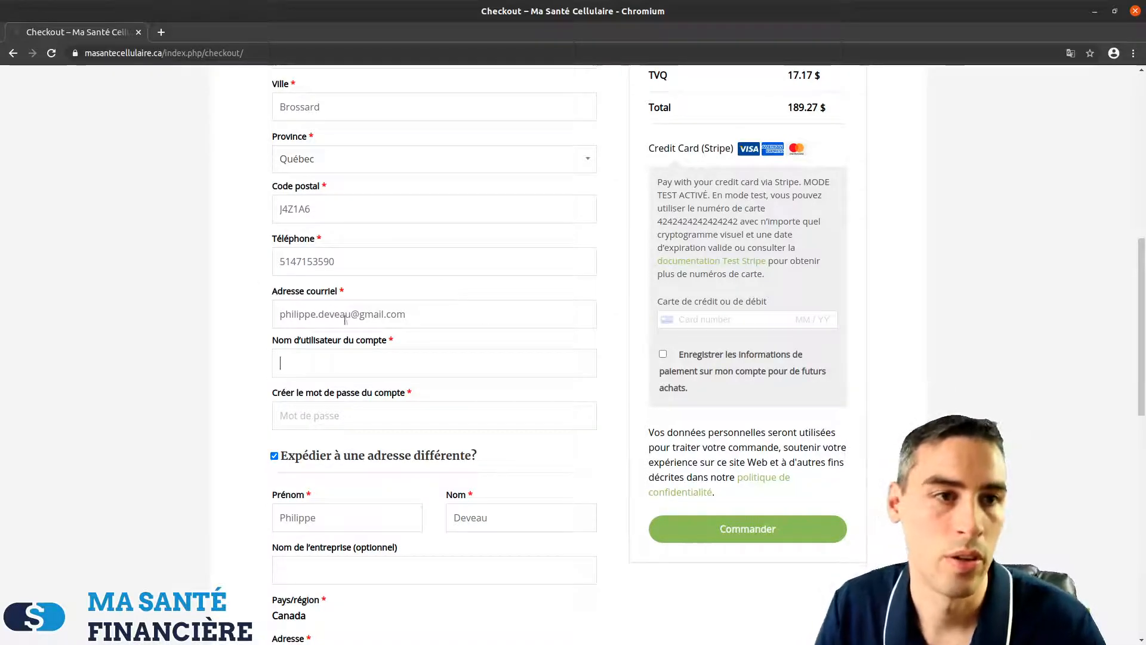
pyautogui.moveTo(420, 317); pyautogui.dragTo(165, 291)
pyautogui.hotkey('ctrl', 'c')
pyautogui.click(303, 372)
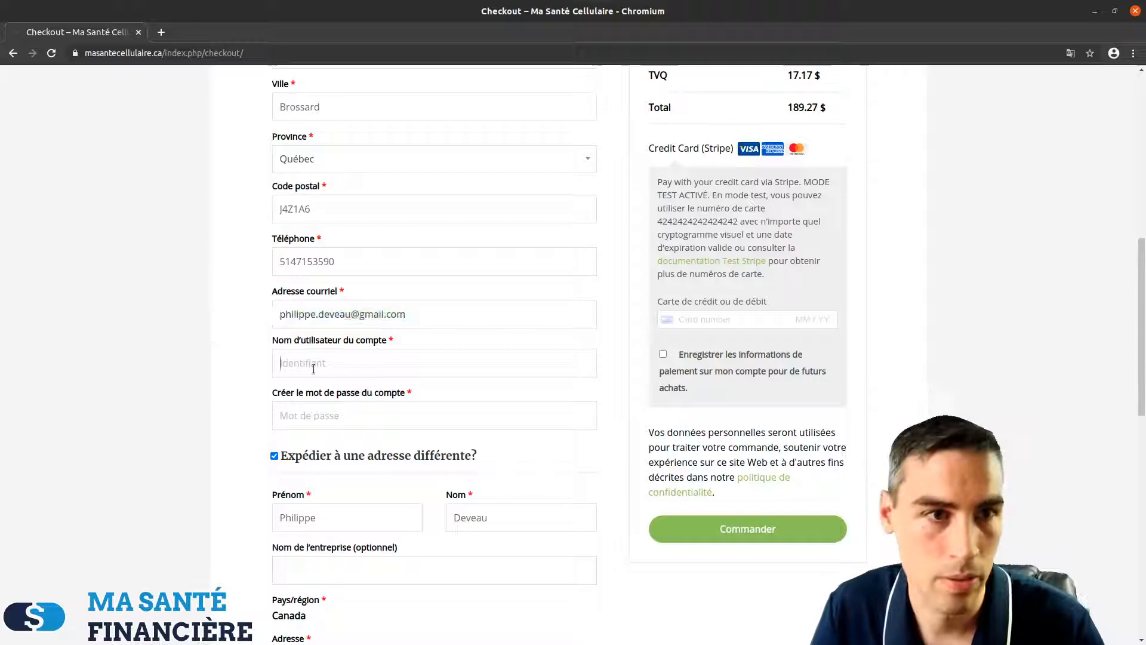
pyautogui.hotkey('ctrl', 'v')
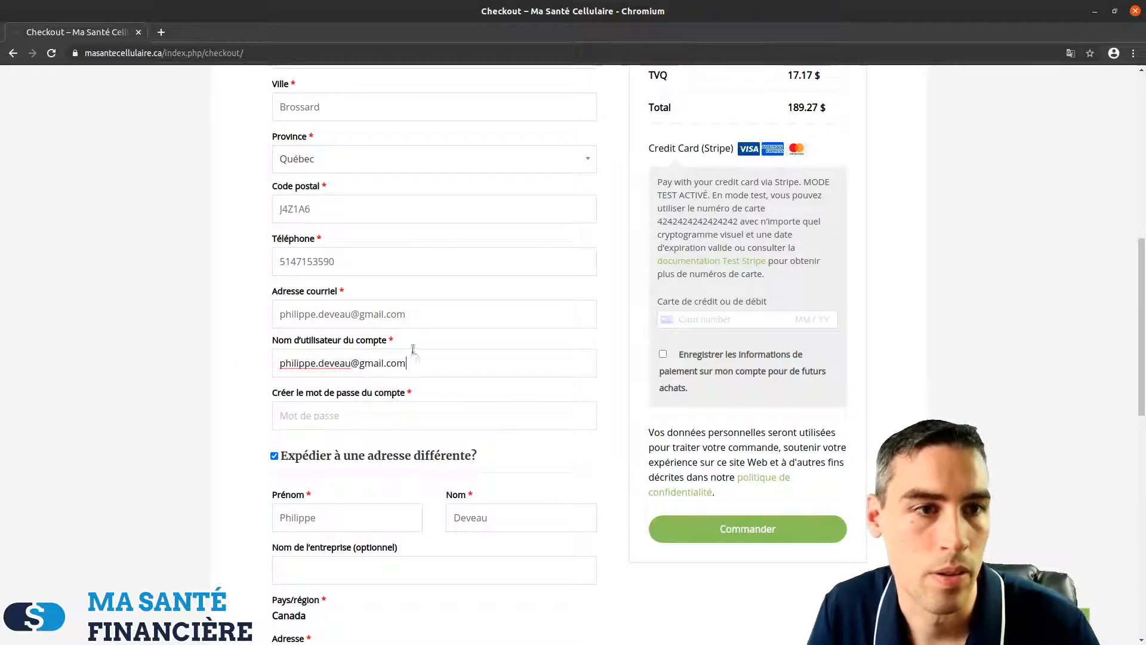
pyautogui.click(379, 420)
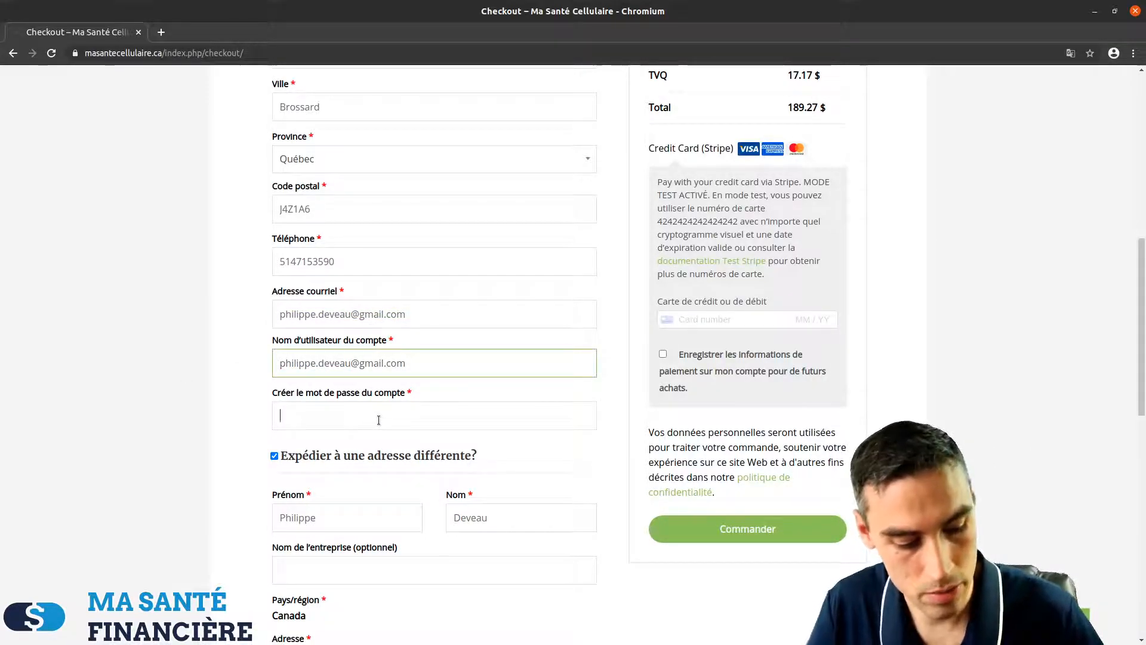
pyautogui.write('••••••')
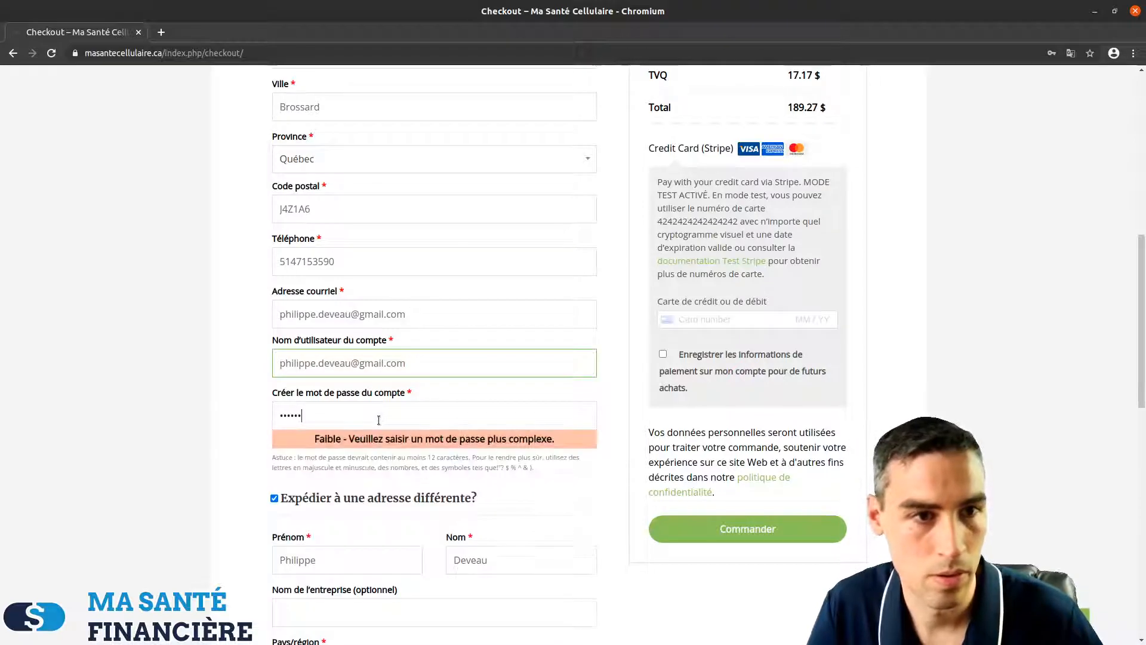
pyautogui.write('••')
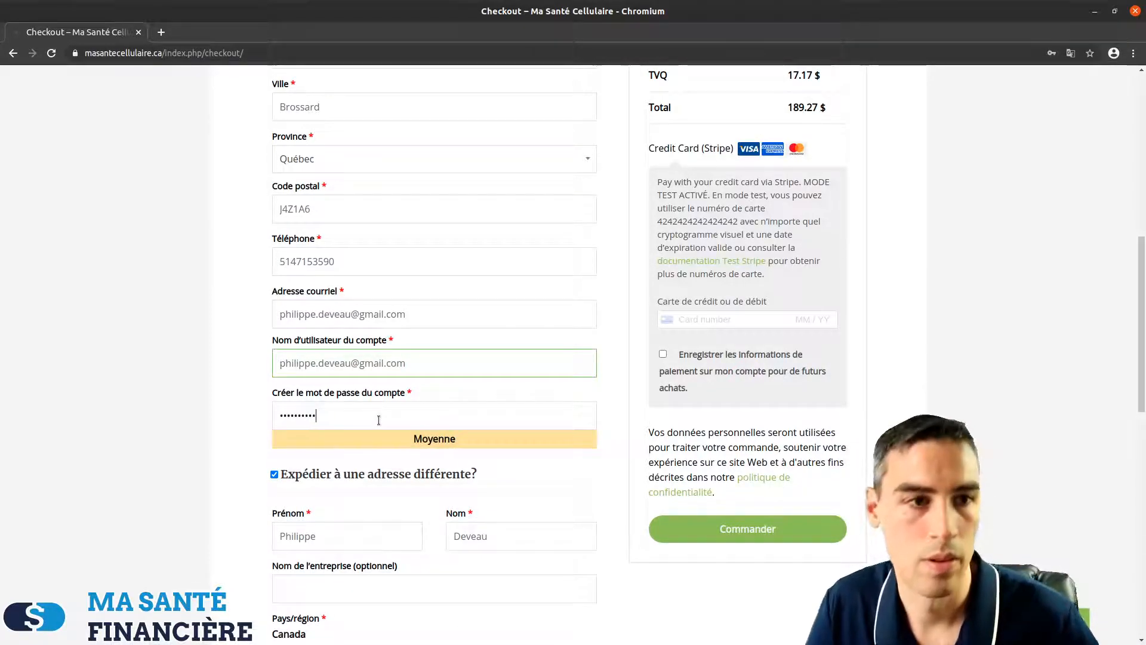
# Ship to the billing address and add the order note 'Merci'
pyautogui.click(275, 476)
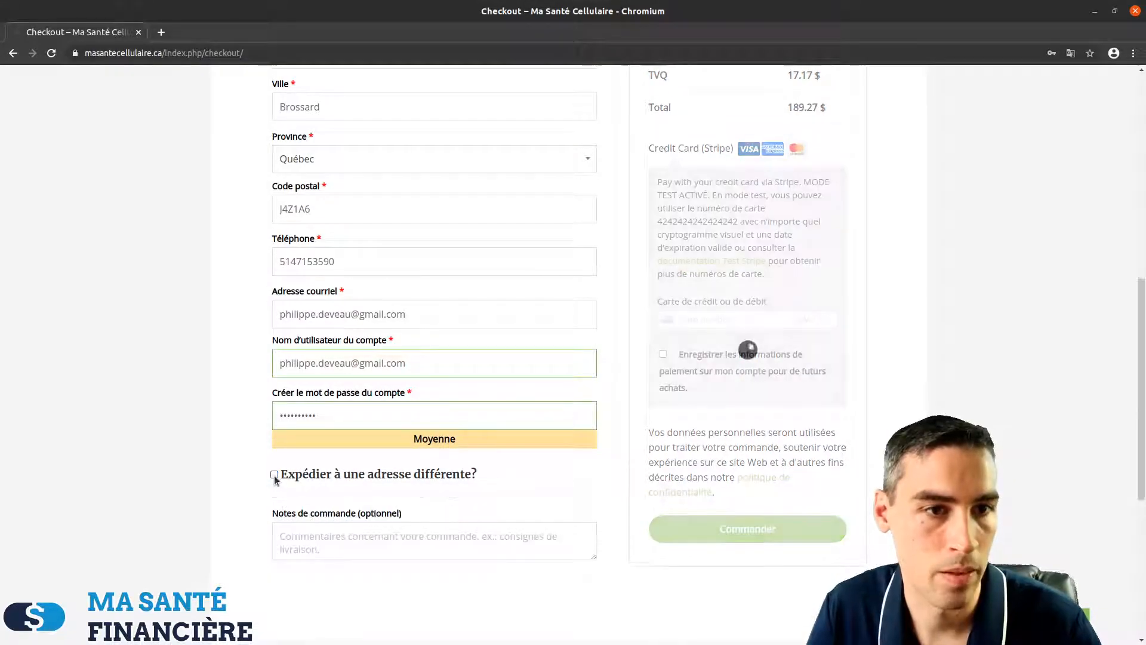
pyautogui.scroll(-1, 363, 496)
pyautogui.click(413, 511)
pyautogui.write('Merci')
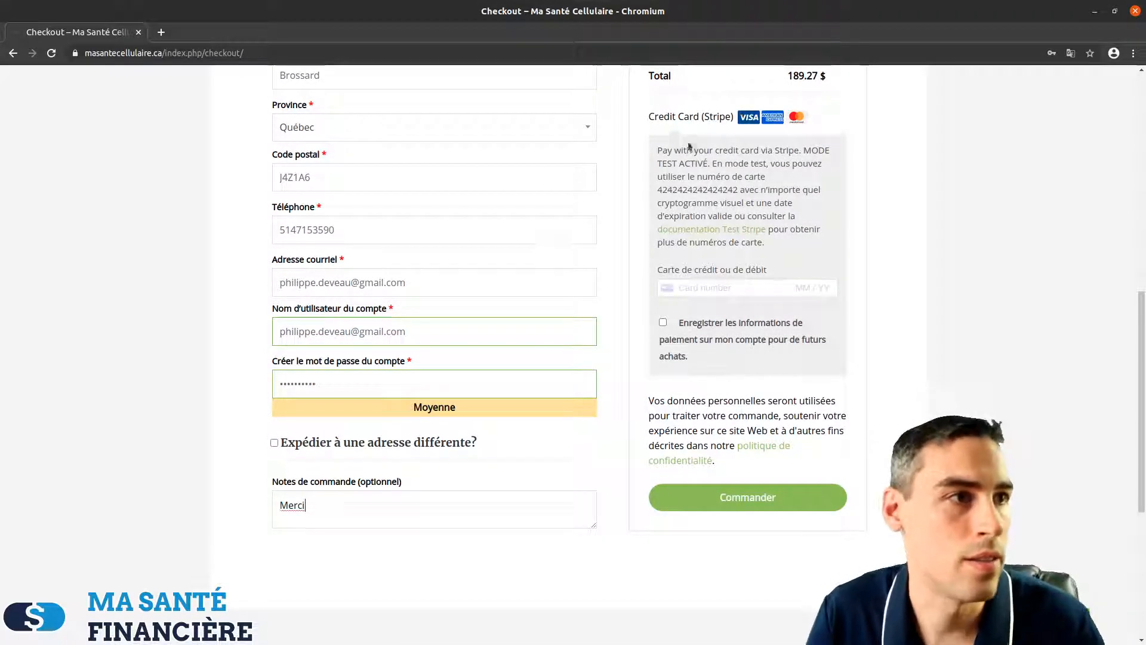
# Enter the Stripe test card number, expiry 9/24 and CVC, then place the order
pyautogui.moveTo(656, 150); pyautogui.dragTo(765, 243)
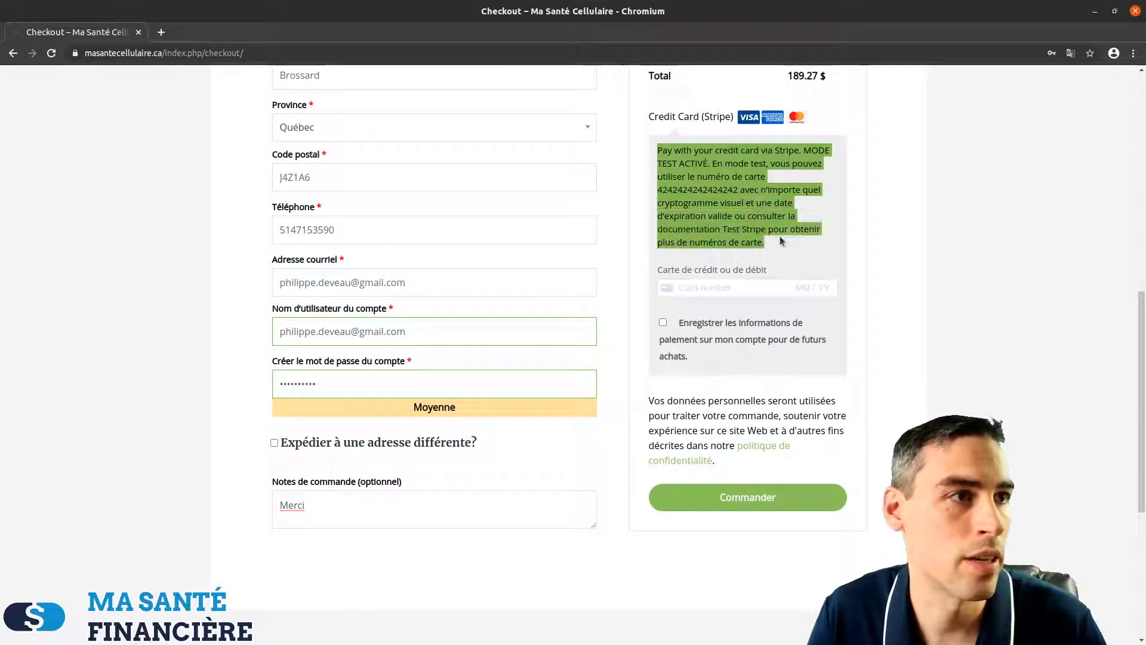
pyautogui.click(700, 289)
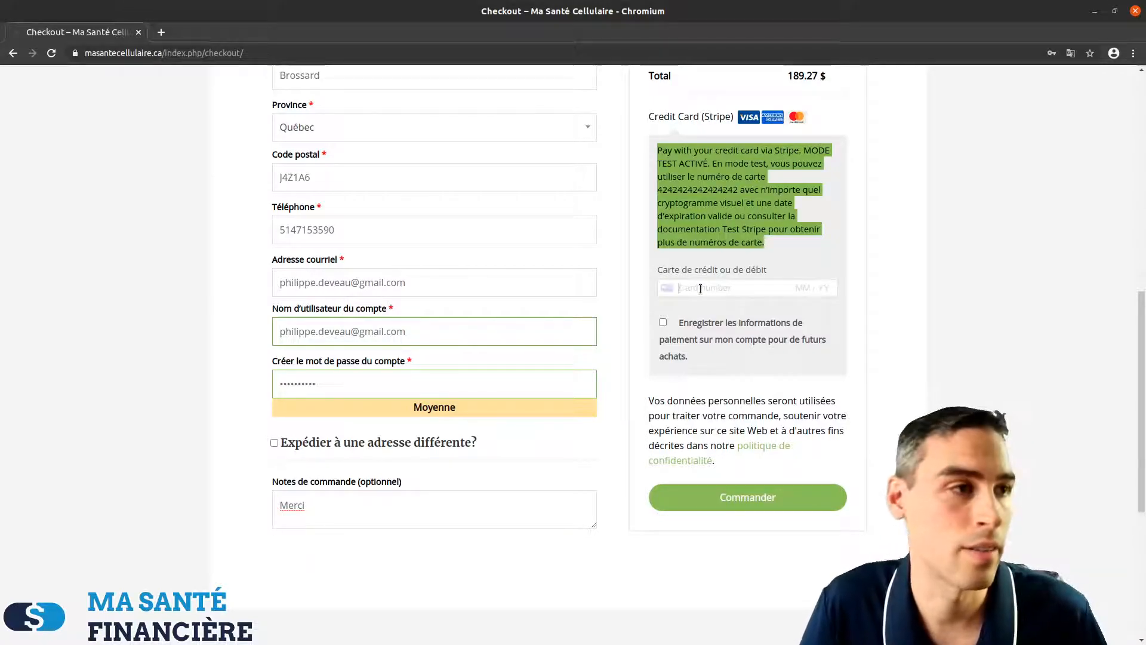
pyautogui.write('4')
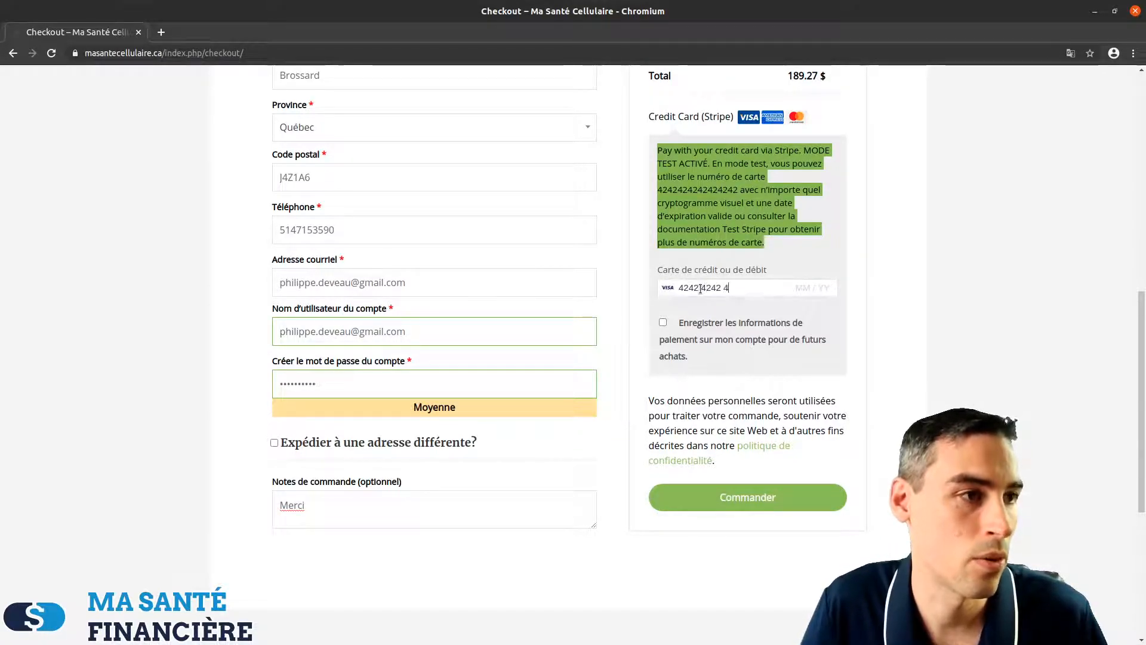
pyautogui.write('2424242424204')
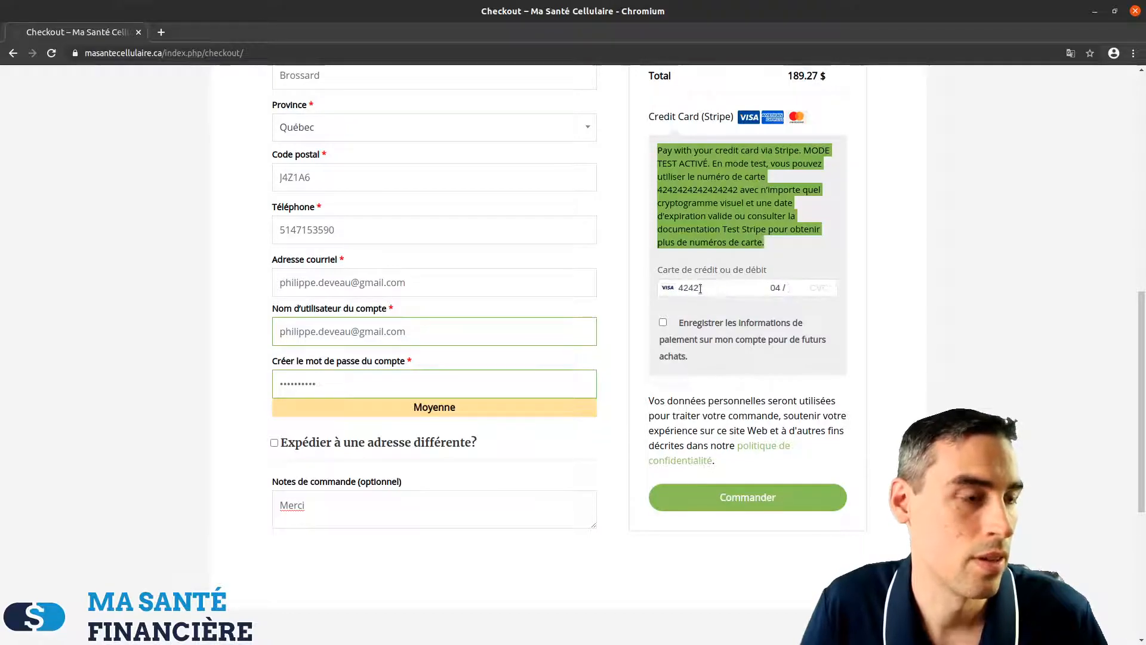
pyautogui.click(661, 188)
pyautogui.scroll(-3, 672, 191)
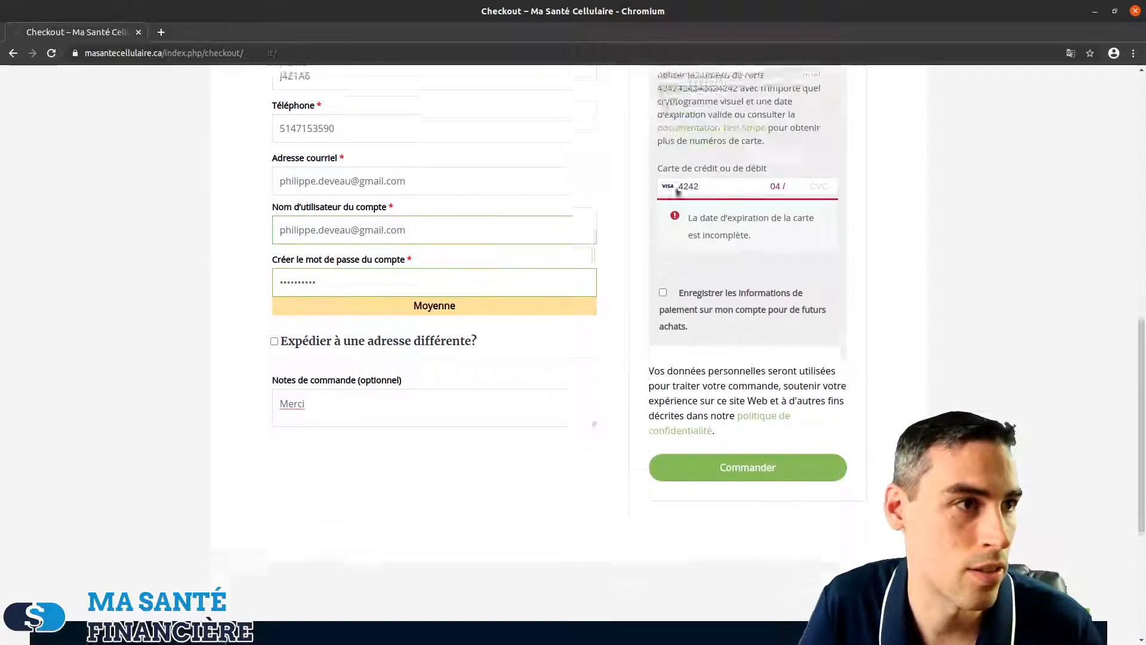
pyautogui.scroll(3, 759, 306)
pyautogui.moveTo(663, 171); pyautogui.dragTo(737, 171)
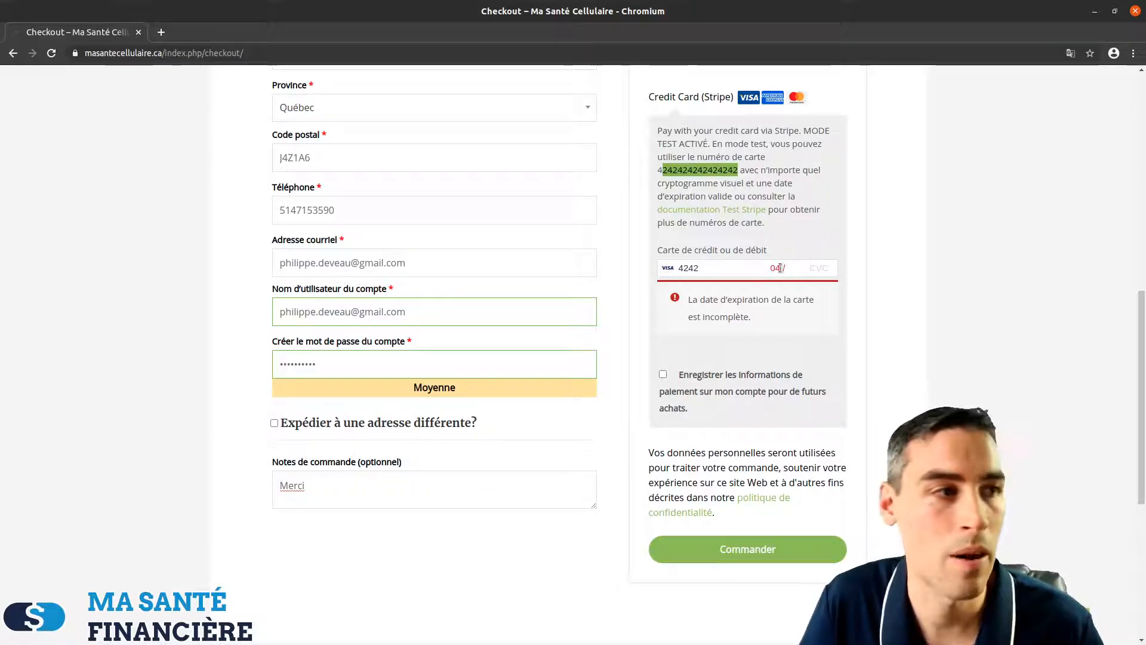
pyautogui.press('BackSpace')
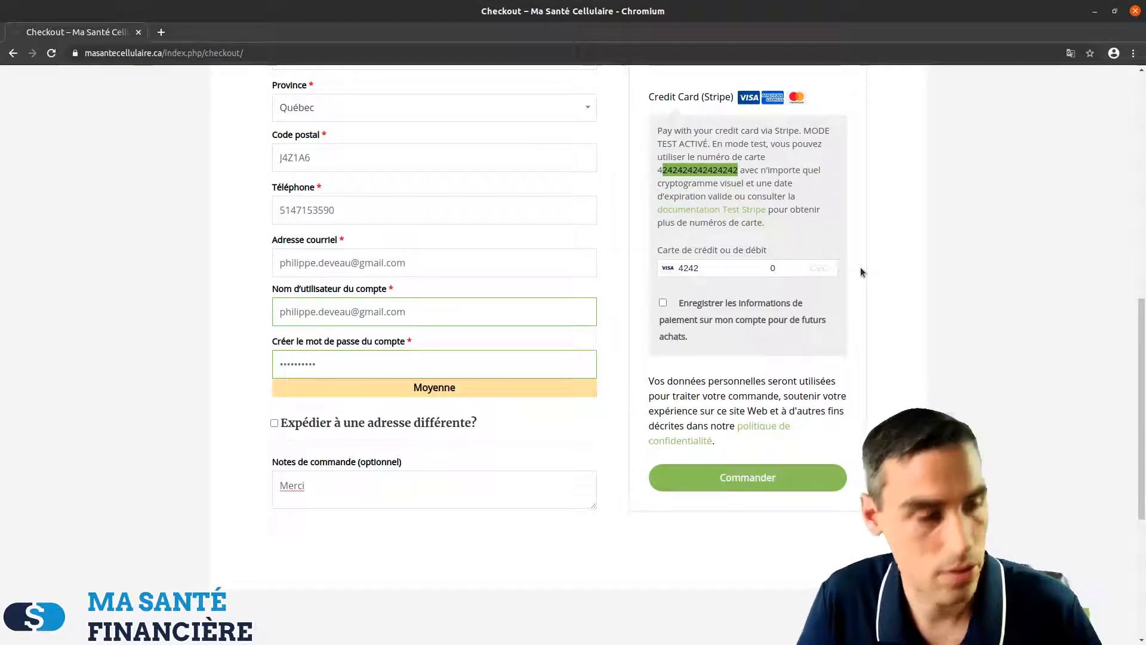
pyautogui.write('9 / ')
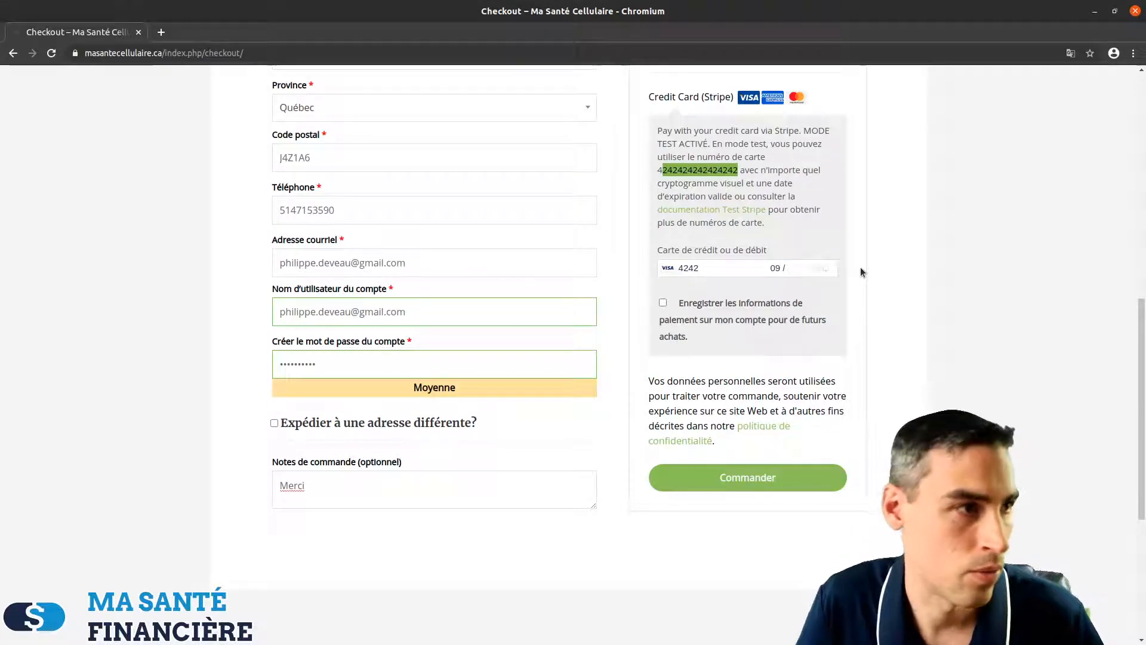
pyautogui.write('24 123')
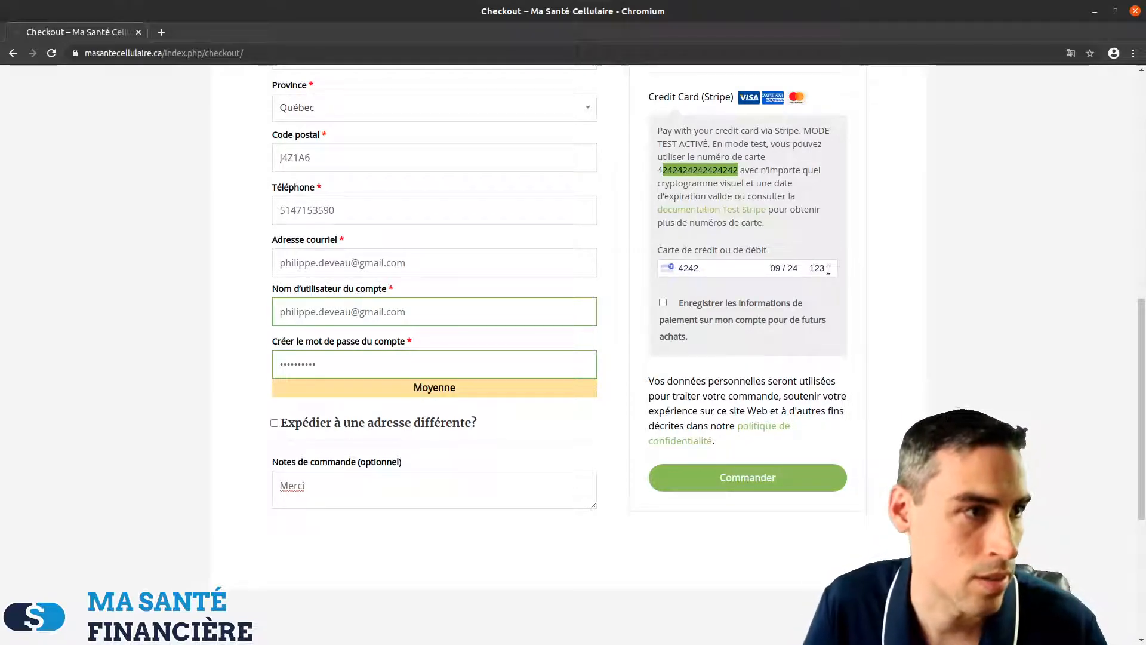
pyautogui.click(764, 481)
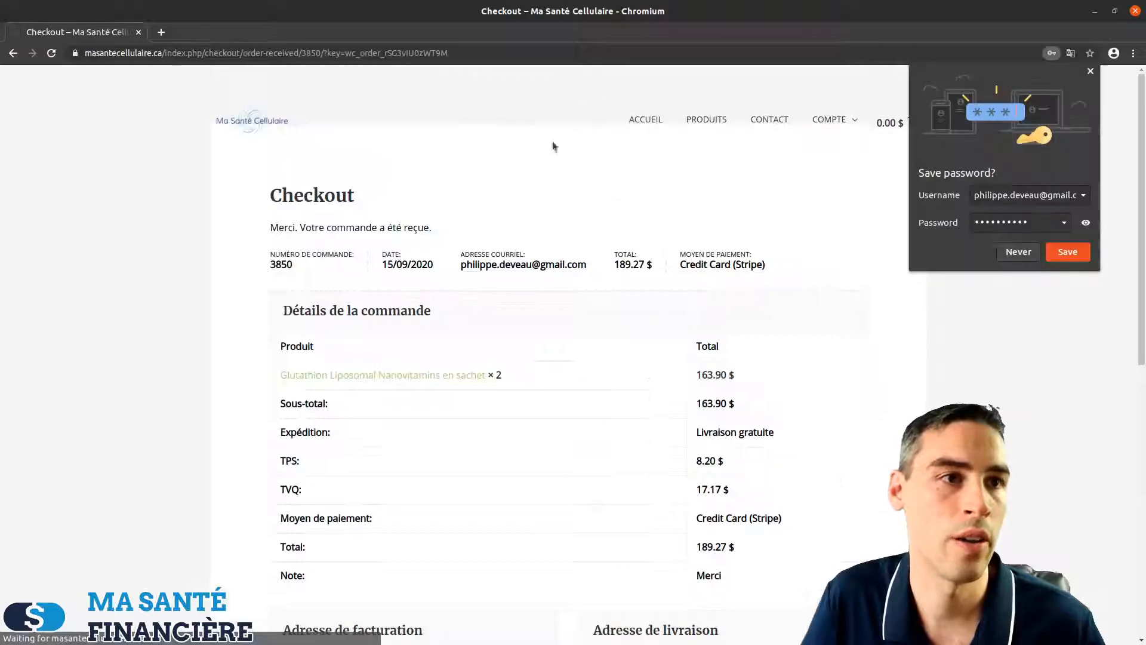
# Decline saving the password and minimize Chromium to return to the WordPress feed editor
pyautogui.click(1013, 250)
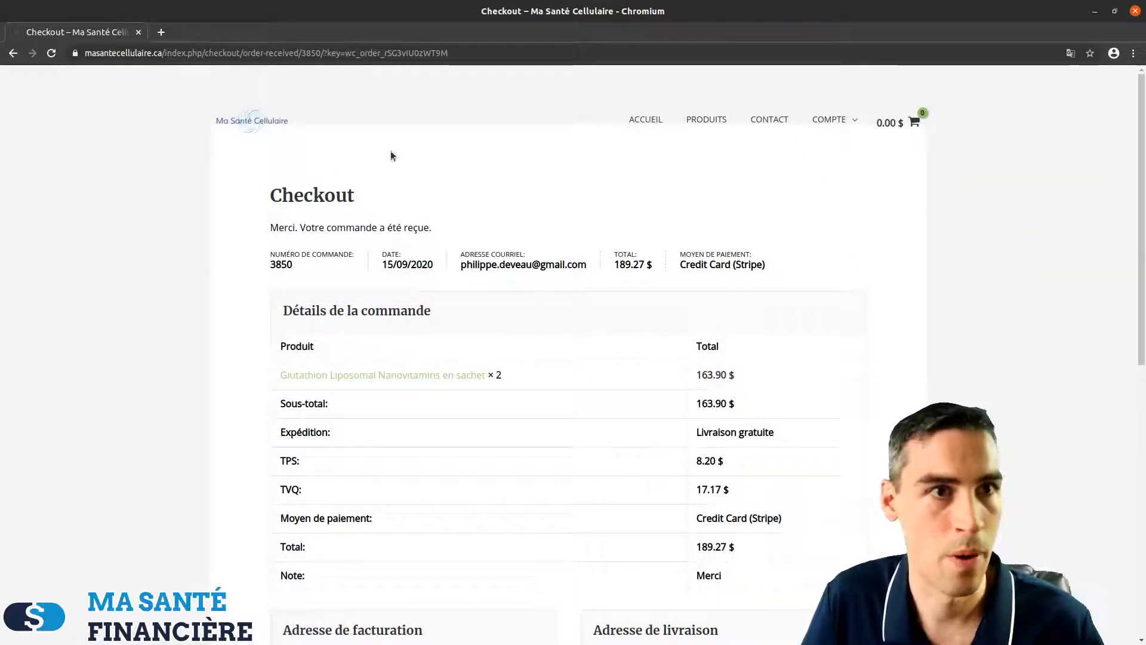
pyautogui.click(1094, 11)
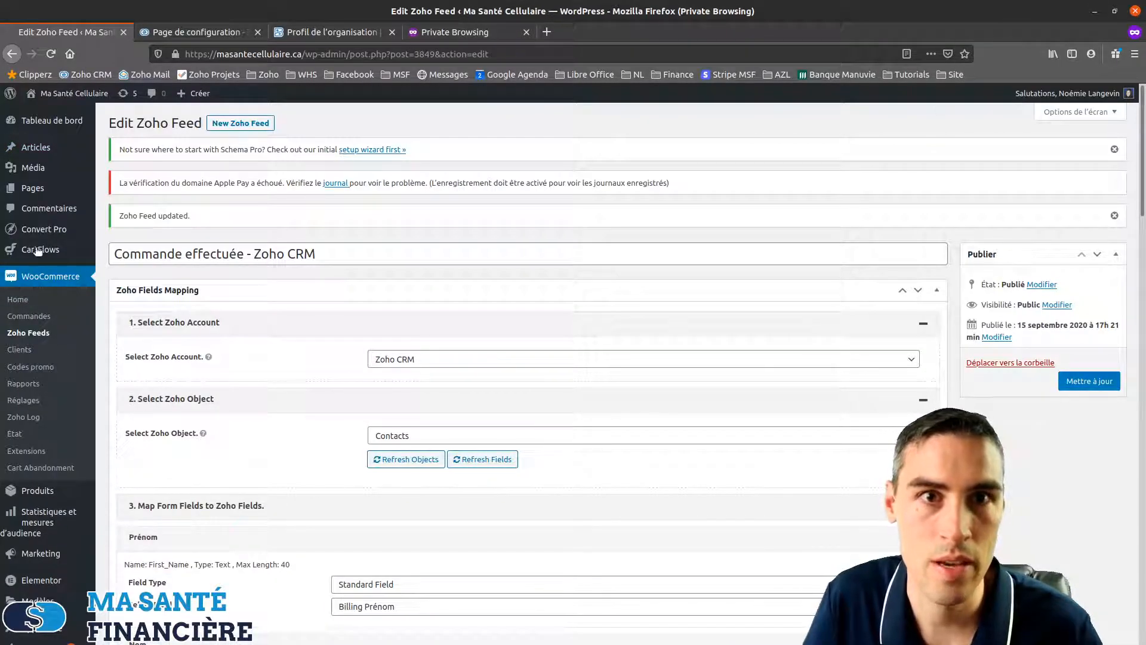
# Open order #3850 from WooCommerce Commandes and expand its État status dropdown
pyautogui.scroll(-5, 36, 311)
pyautogui.moveTo(47, 491)
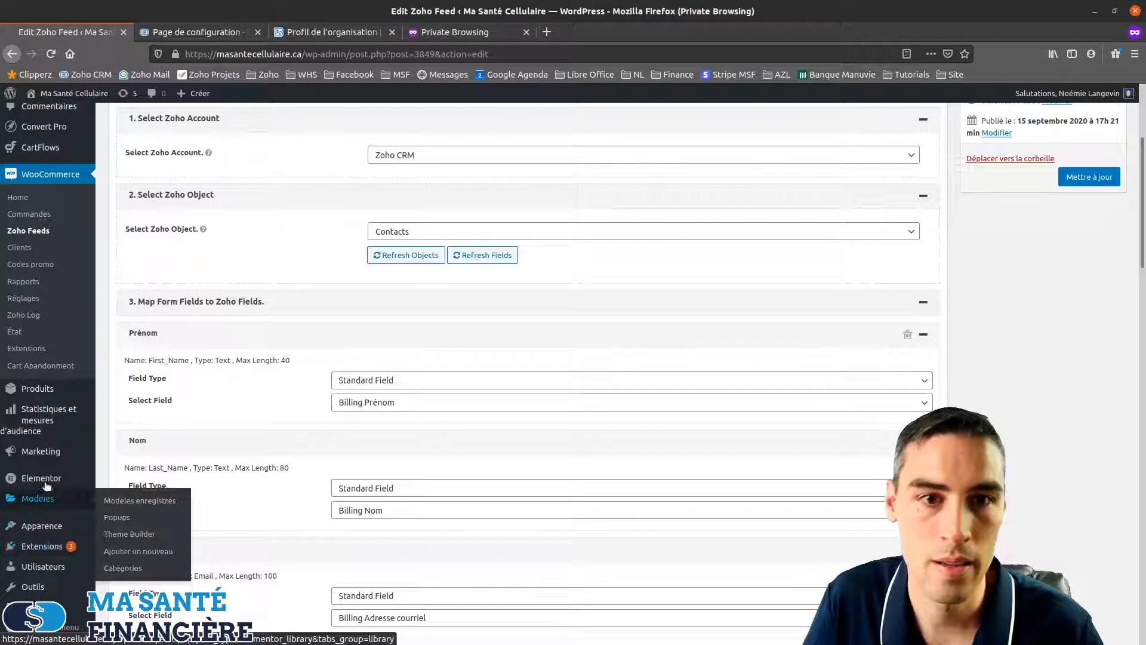
pyautogui.scroll(3, 42, 441)
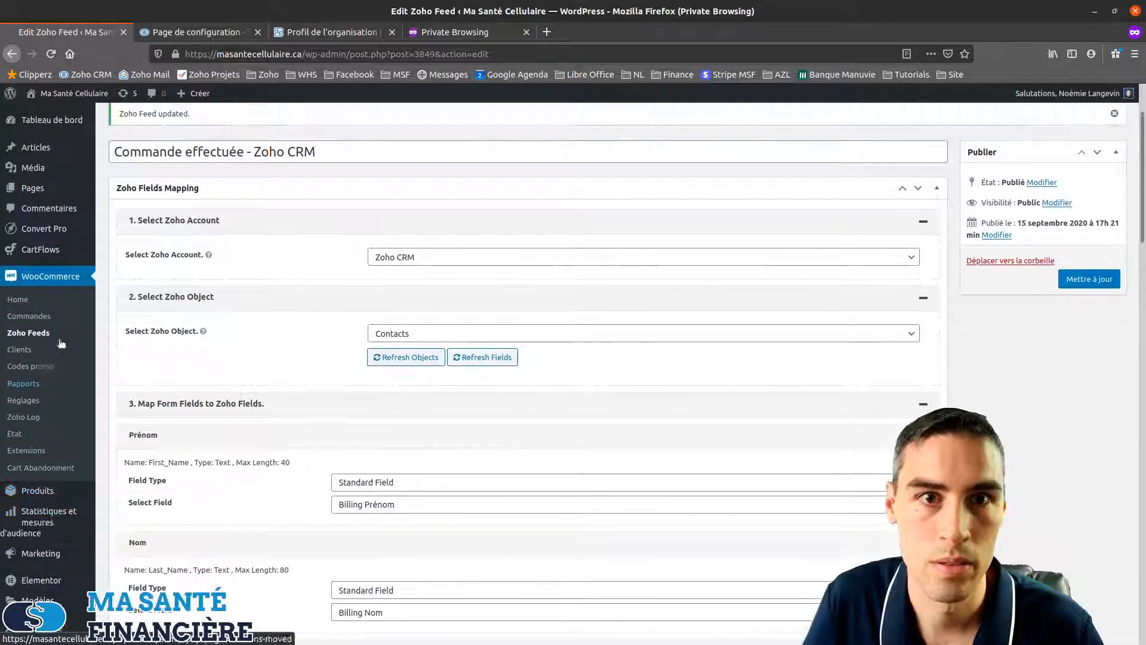
pyautogui.click(25, 318)
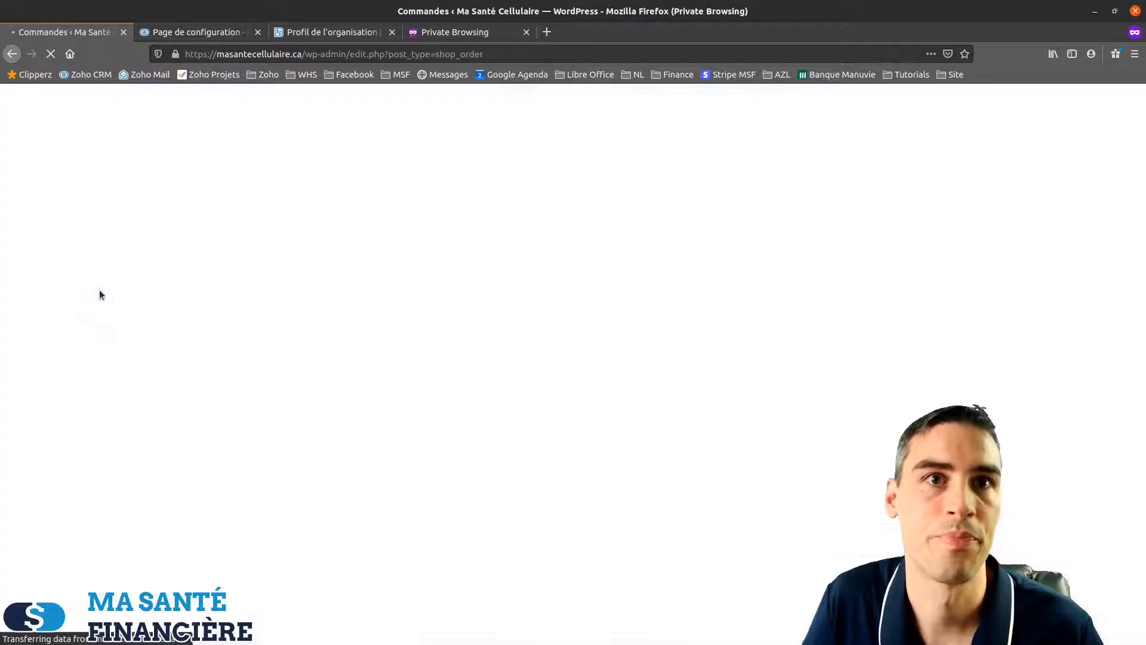
pyautogui.scroll(-2, 311, 535)
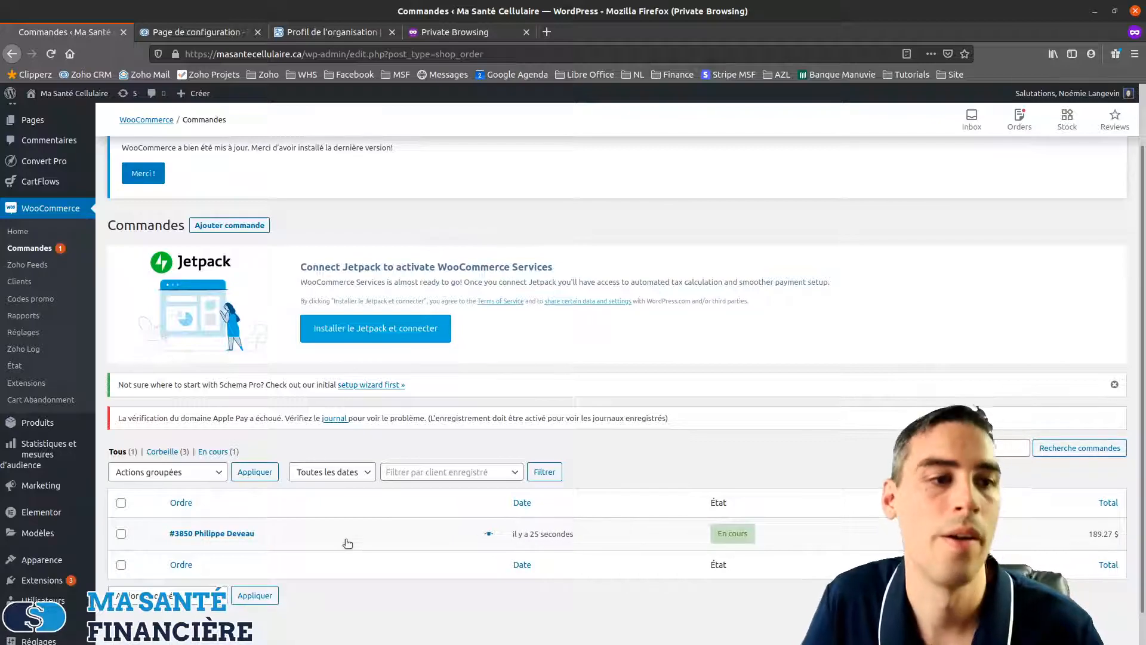
pyautogui.moveTo(743, 542)
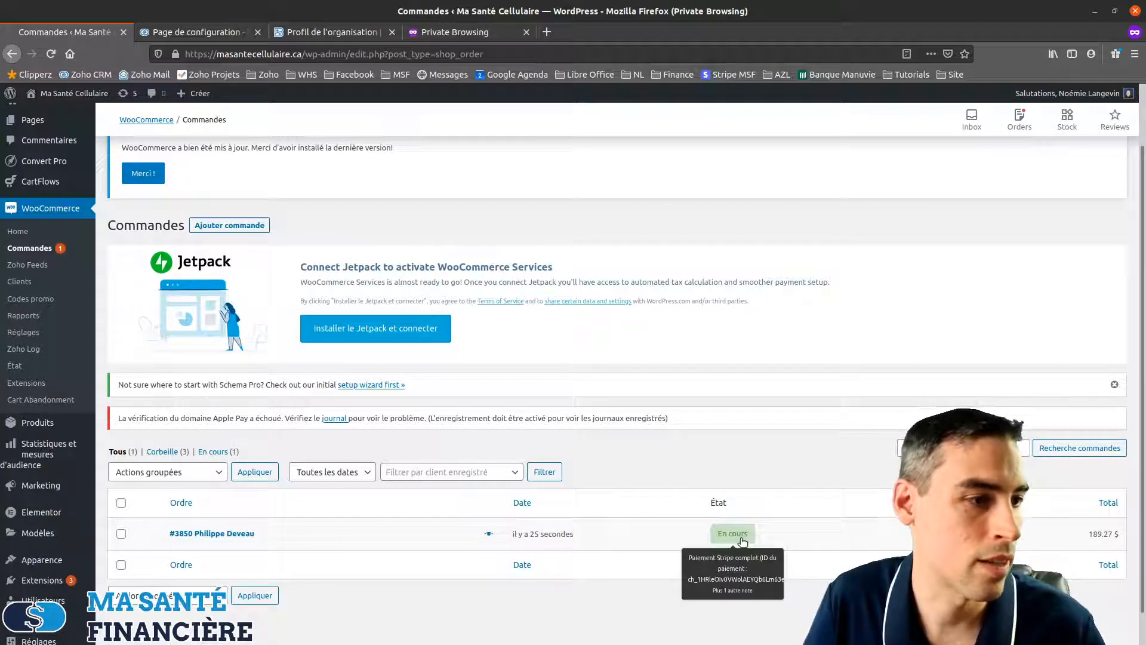
pyautogui.click(638, 539)
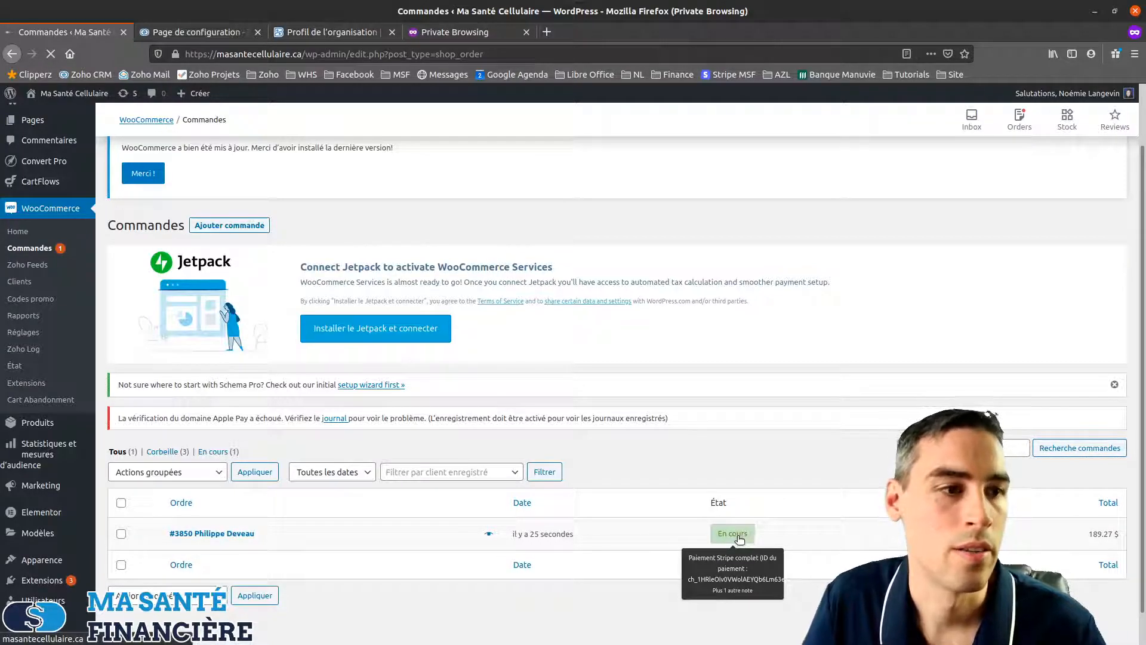
pyautogui.scroll(-3, 730, 478)
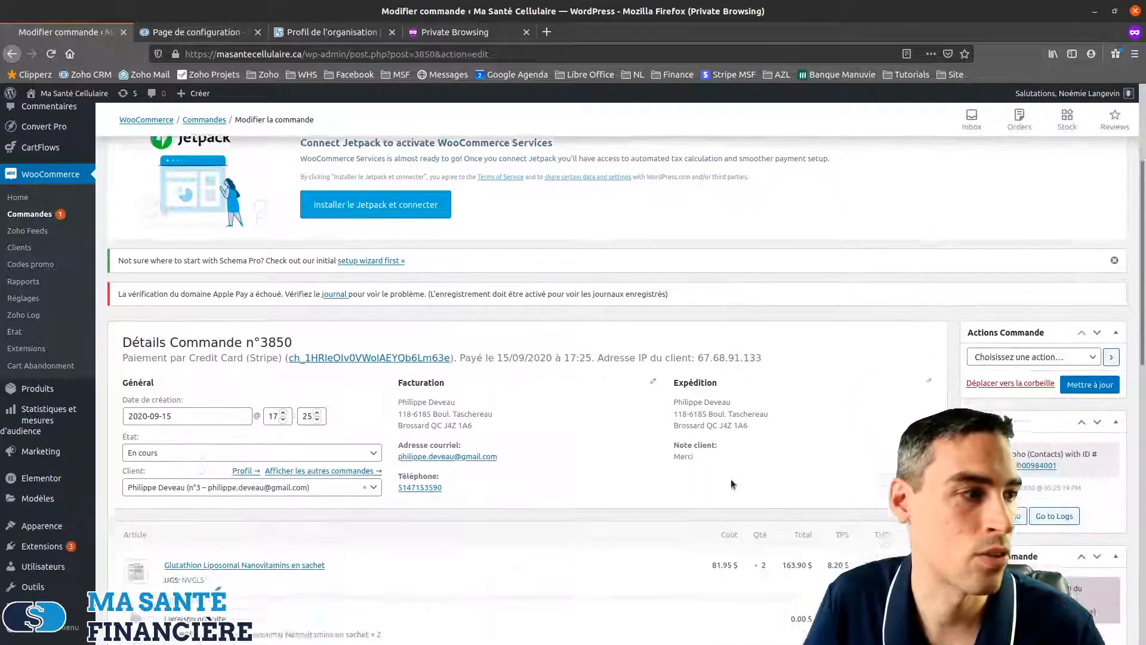
pyautogui.scroll(-3, 731, 478)
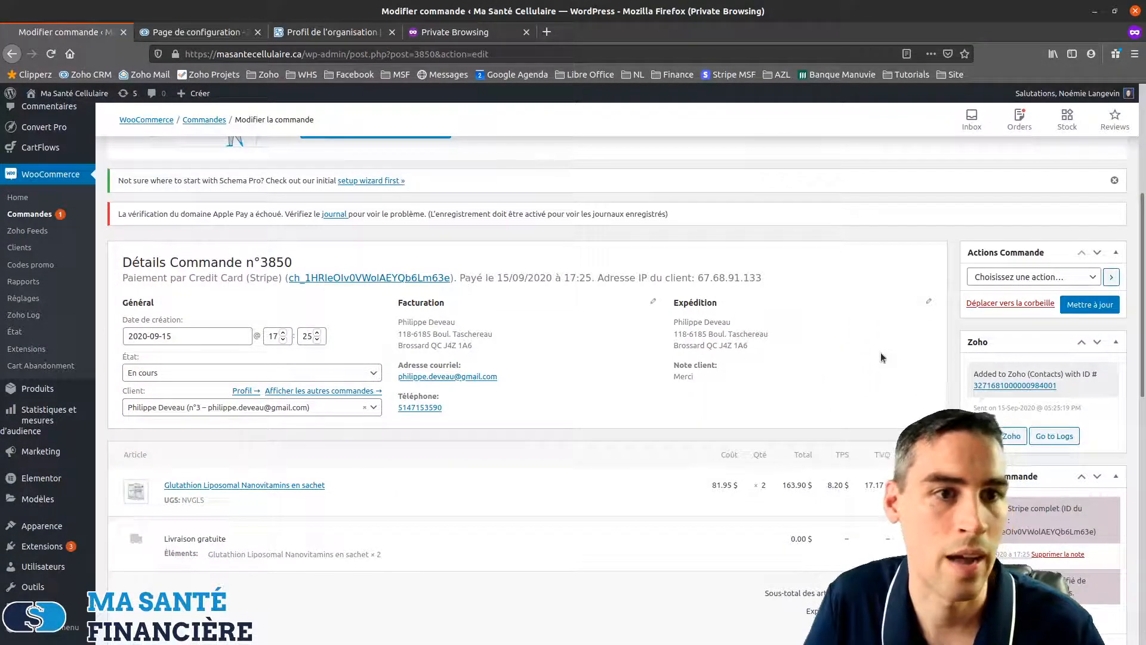
pyautogui.click(372, 373)
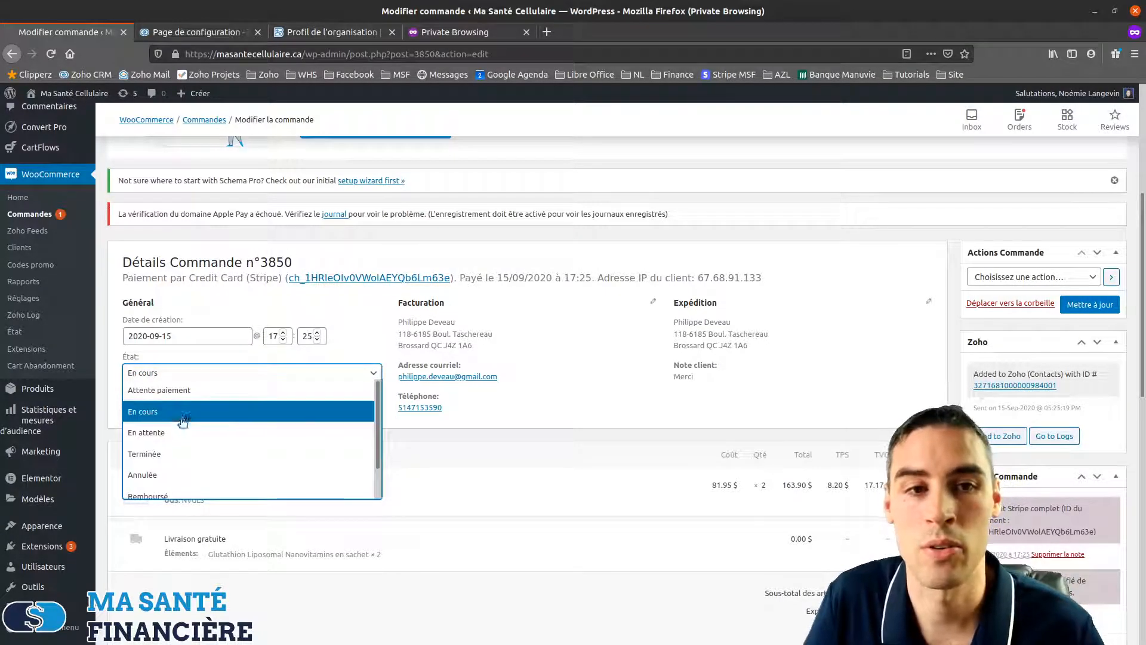
# Set order #3850 to Terminée, update it, and return to the orders list
pyautogui.scroll(-1, 192, 460)
pyautogui.scroll(1, 193, 444)
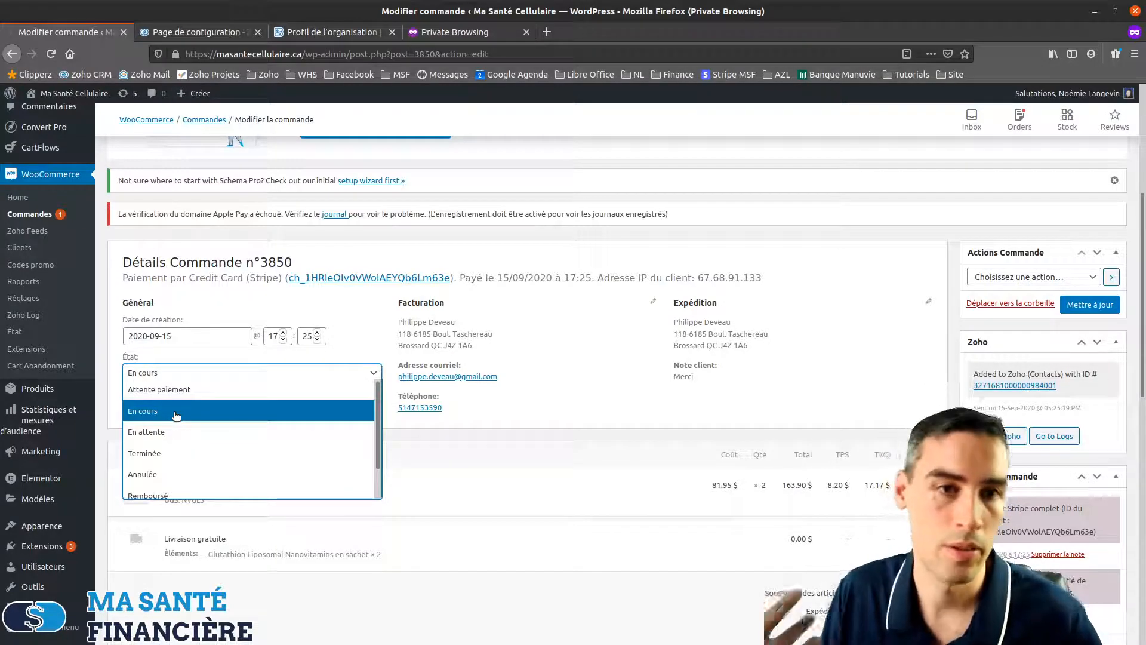
pyautogui.click(167, 455)
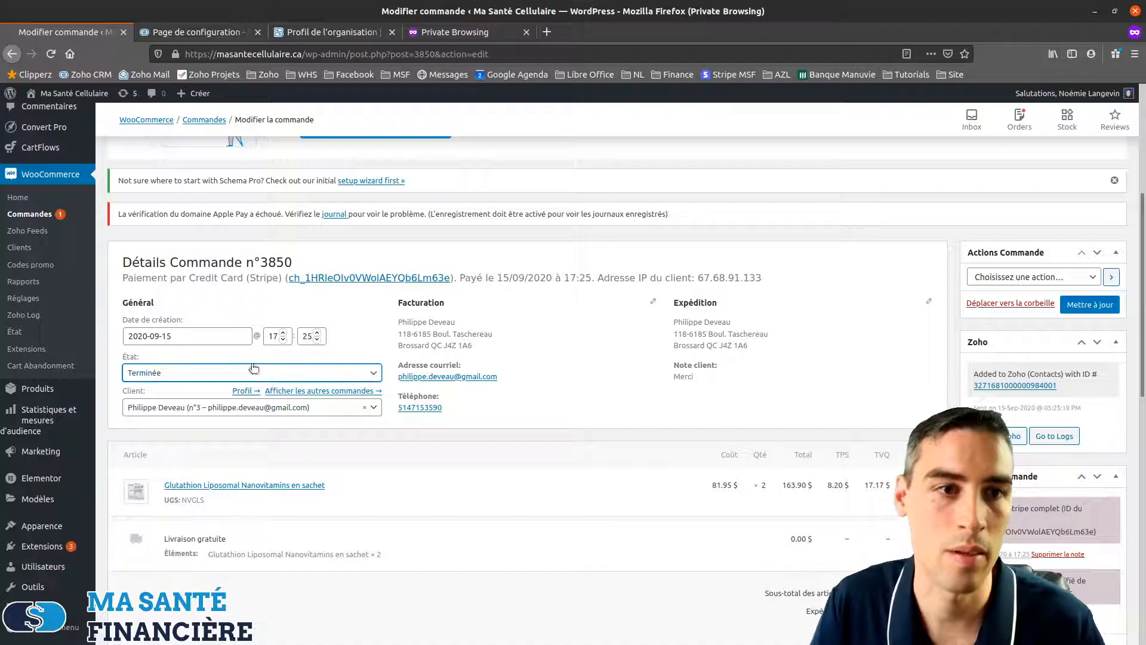
pyautogui.click(1099, 307)
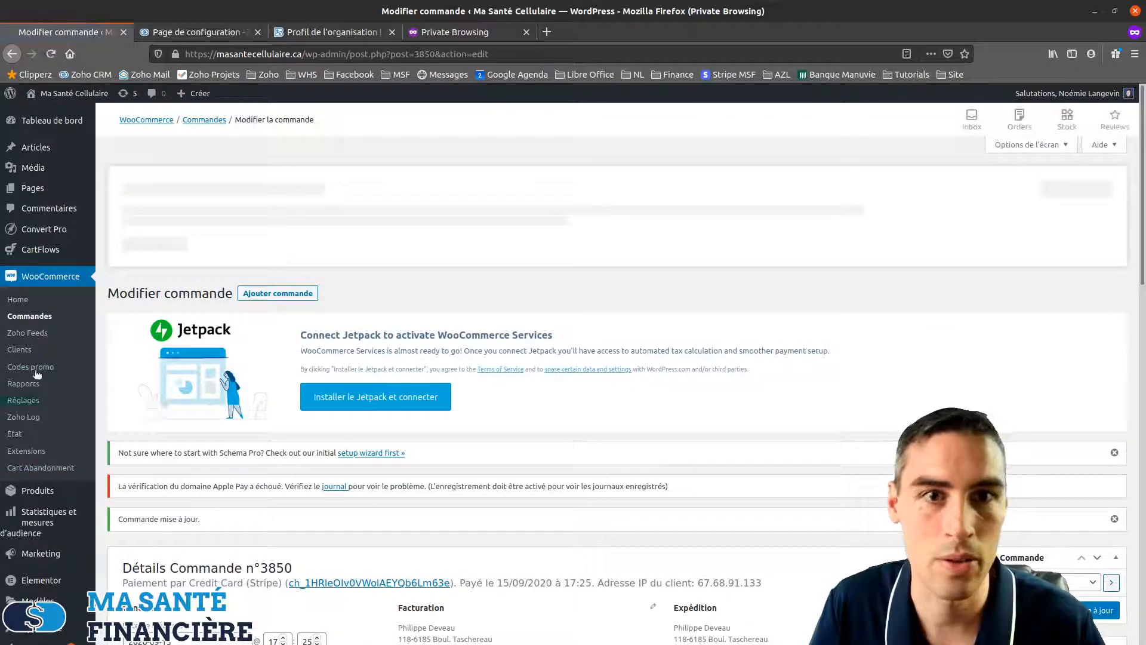
pyautogui.click(24, 316)
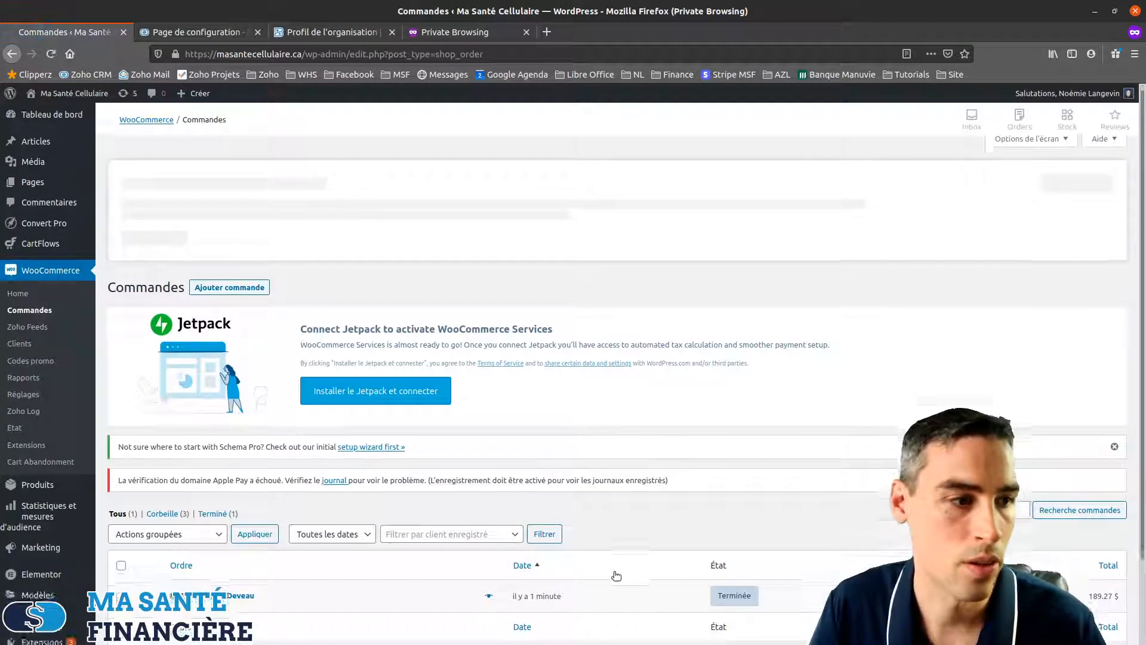
pyautogui.scroll(-3, 656, 532)
pyautogui.moveTo(740, 501)
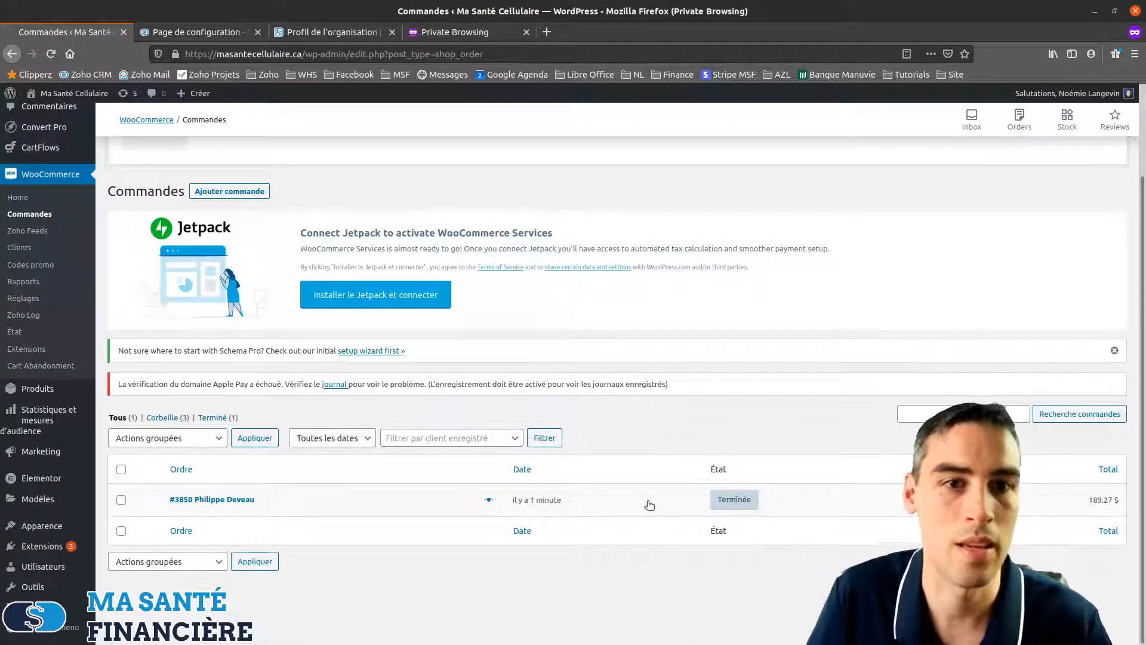
# In Zoho CRM, search for the customer's e-mail and open the matching contact record
pyautogui.click(162, 29)
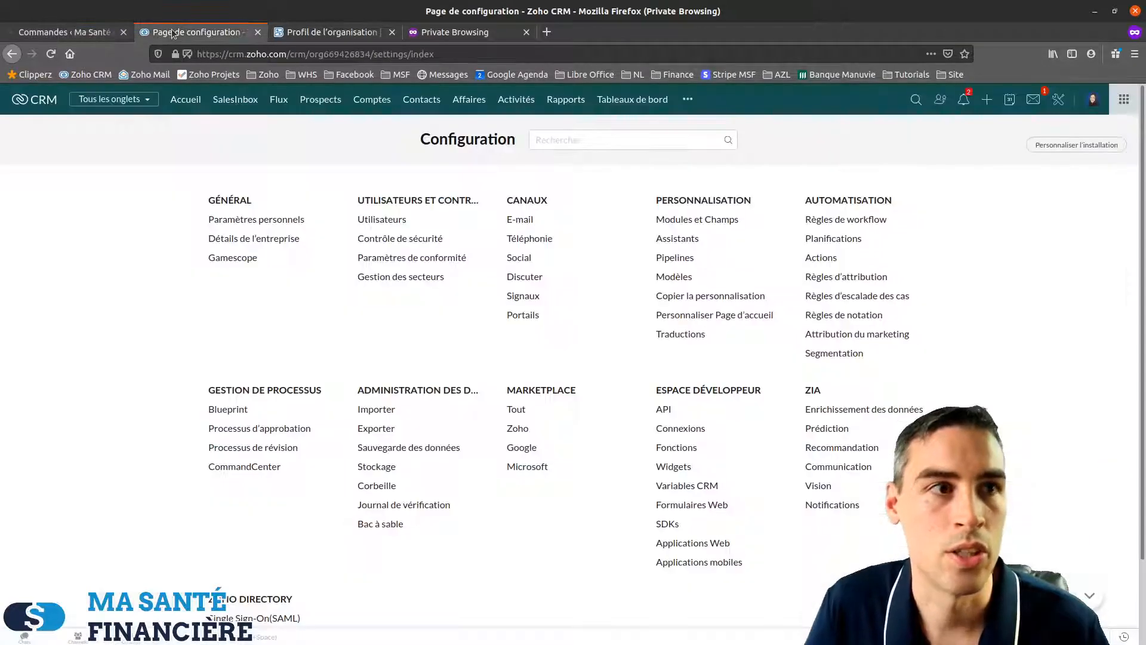
pyautogui.click(916, 102)
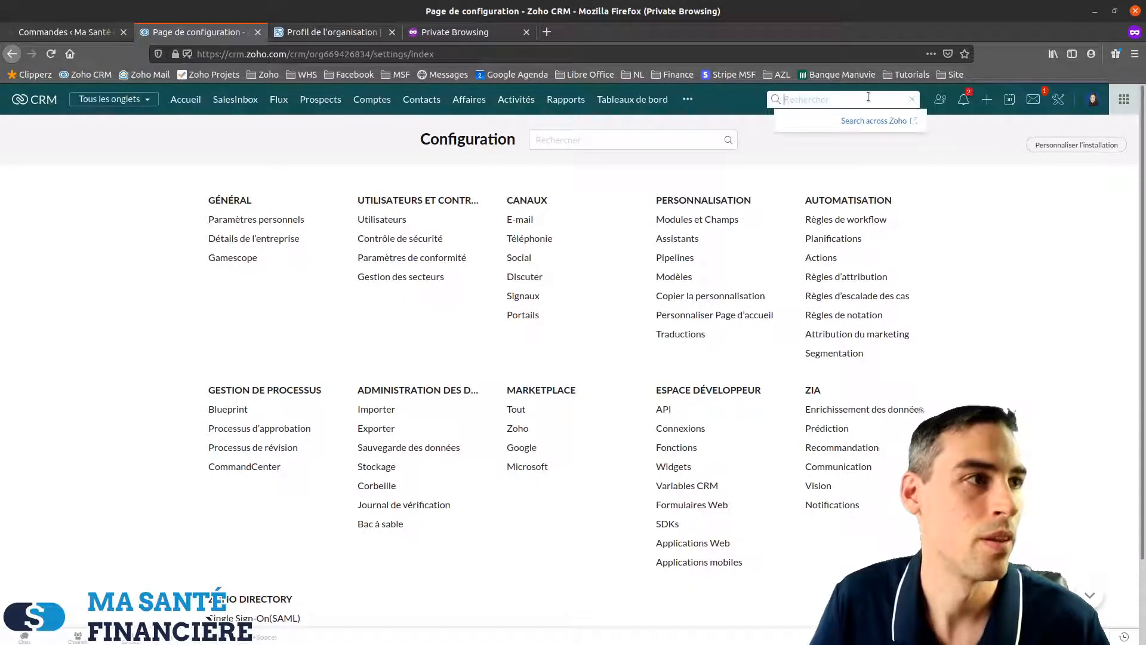
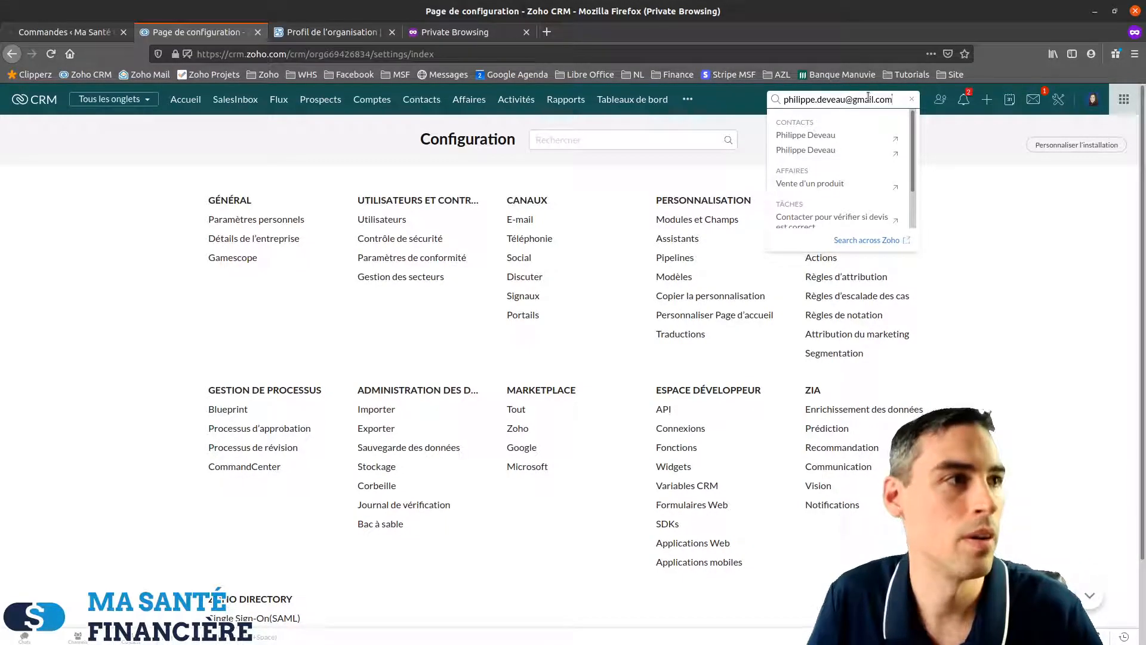
pyautogui.press('Return')
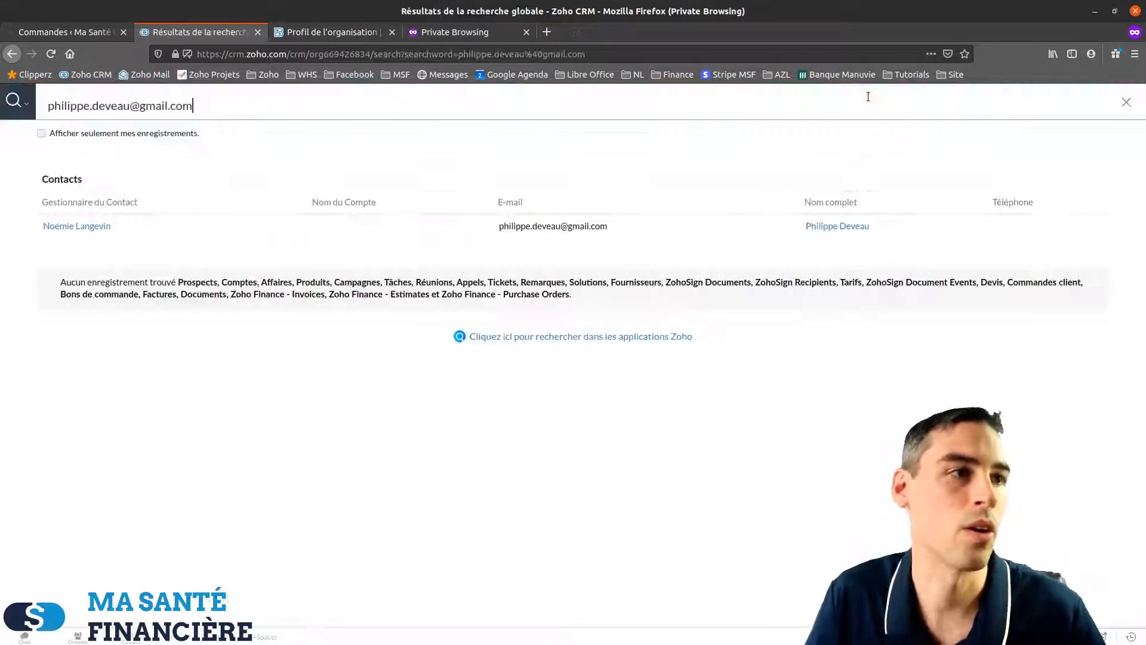
pyautogui.click(831, 225)
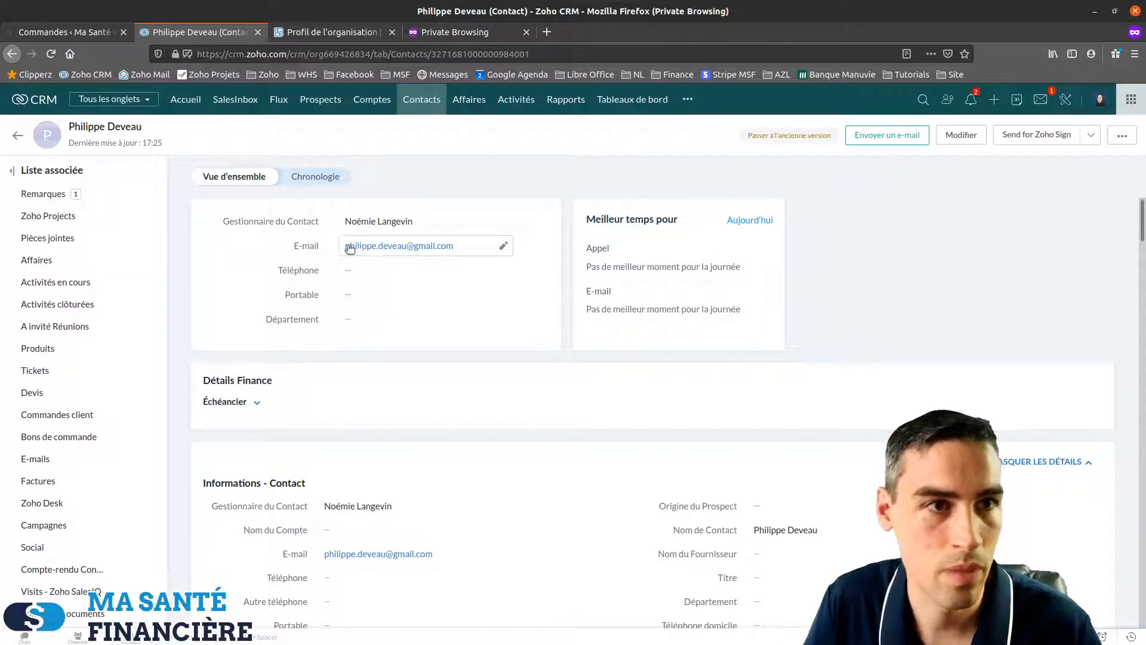
# Review the contact's mailing address and the 189.27 order note, then return to the WooCommerce orders list
pyautogui.scroll(-10, 471, 311)
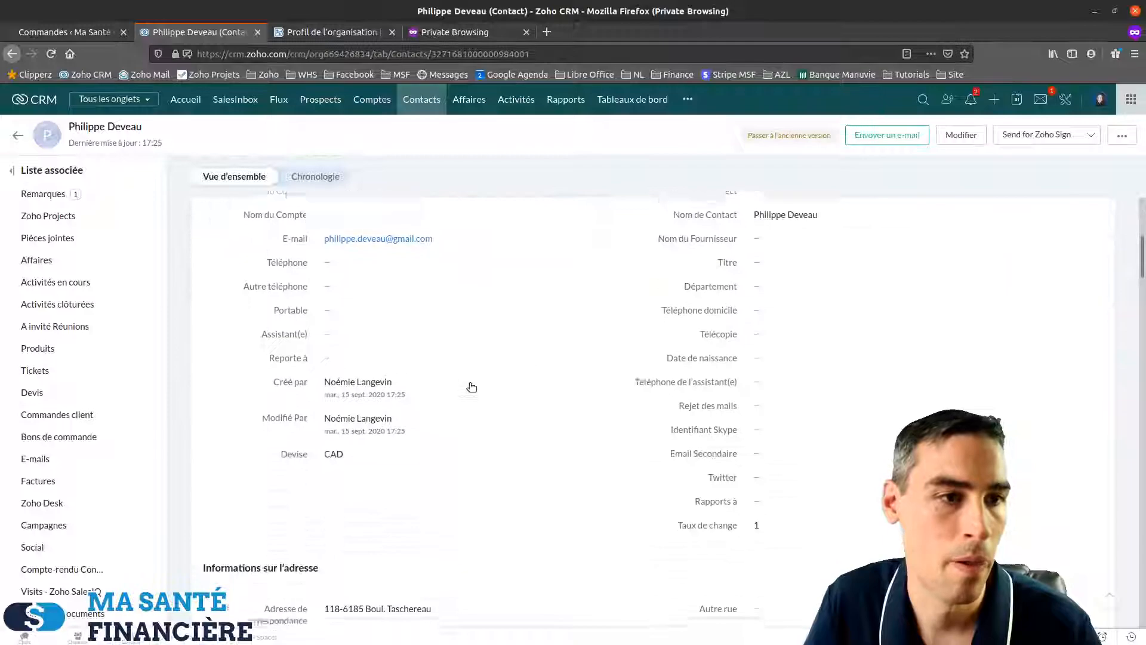
pyautogui.scroll(-2, 469, 387)
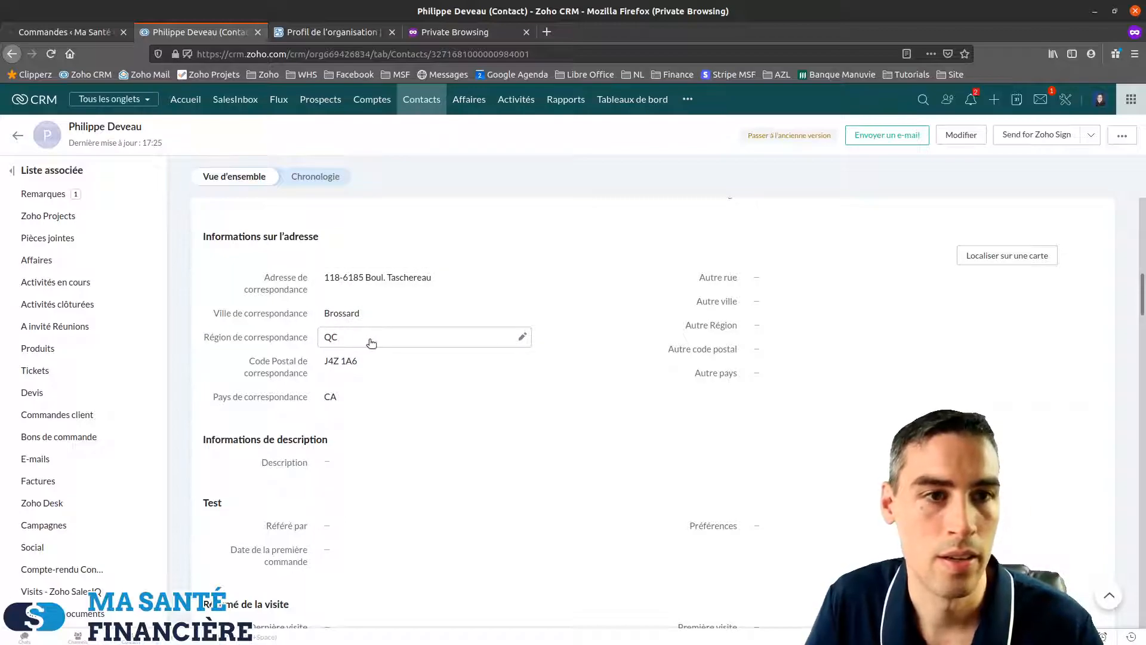
pyautogui.scroll(-2, 338, 412)
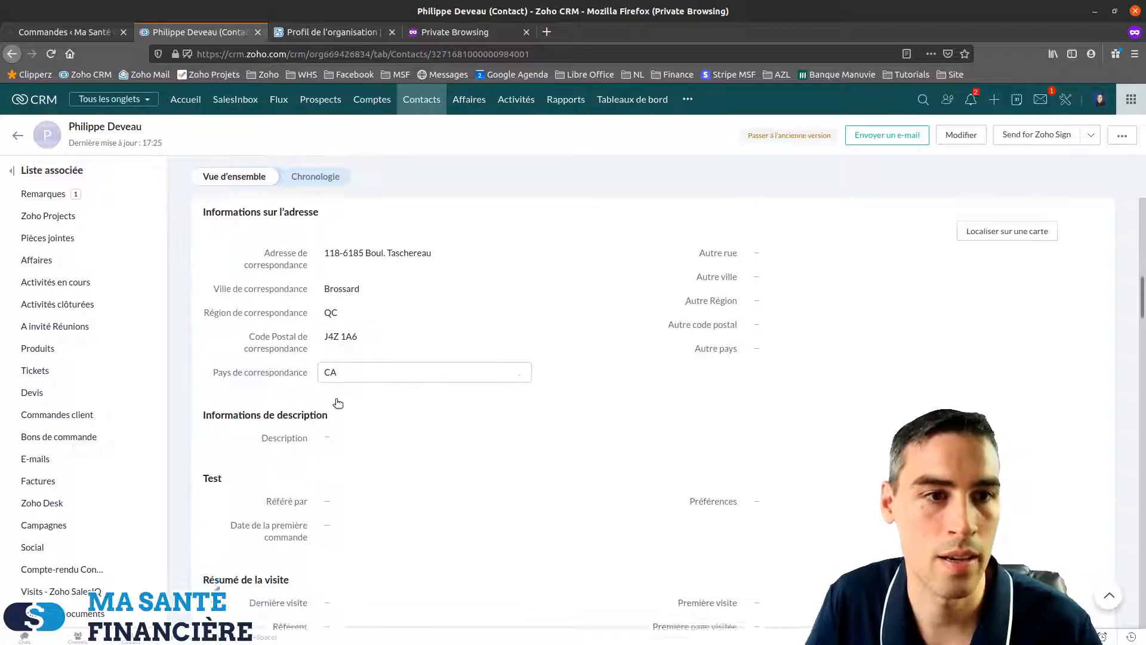
pyautogui.scroll(-8, 344, 325)
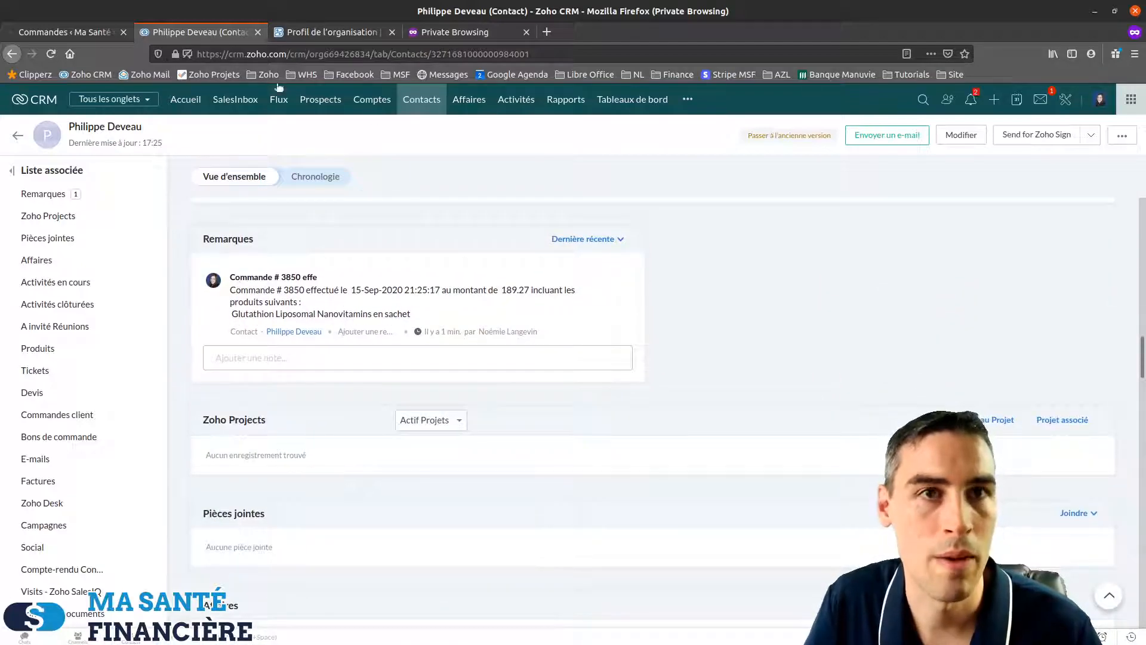
pyautogui.click(63, 31)
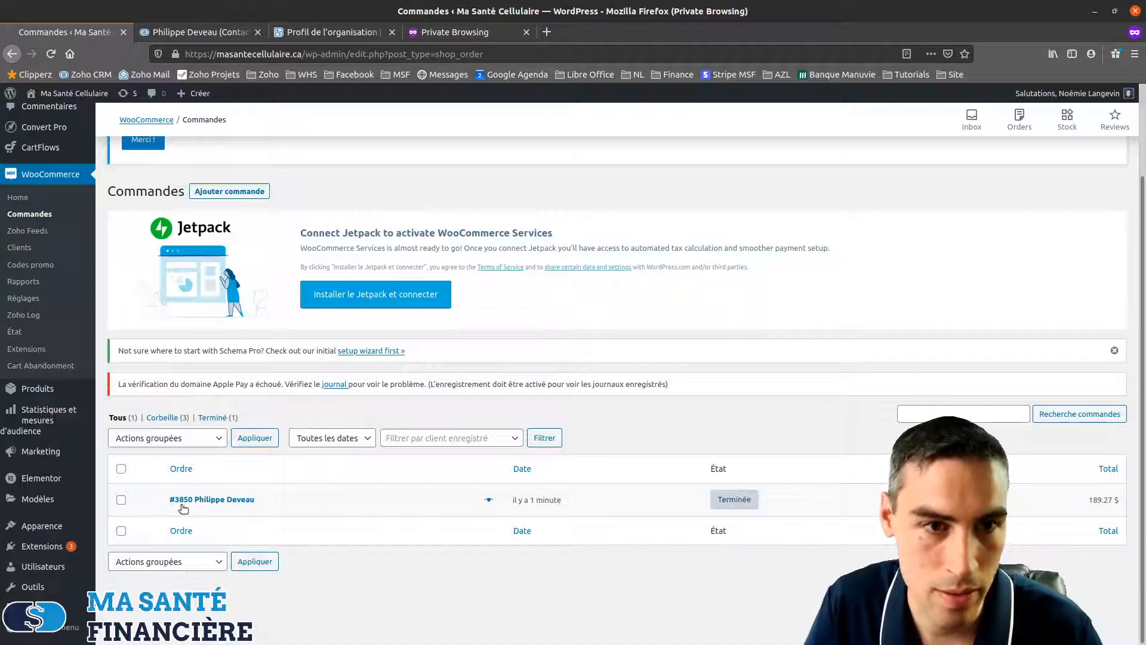
# Close the old contact tab and load Zoho CRM fresh in the blank private tab
pyautogui.click(301, 37)
pyautogui.click(256, 34)
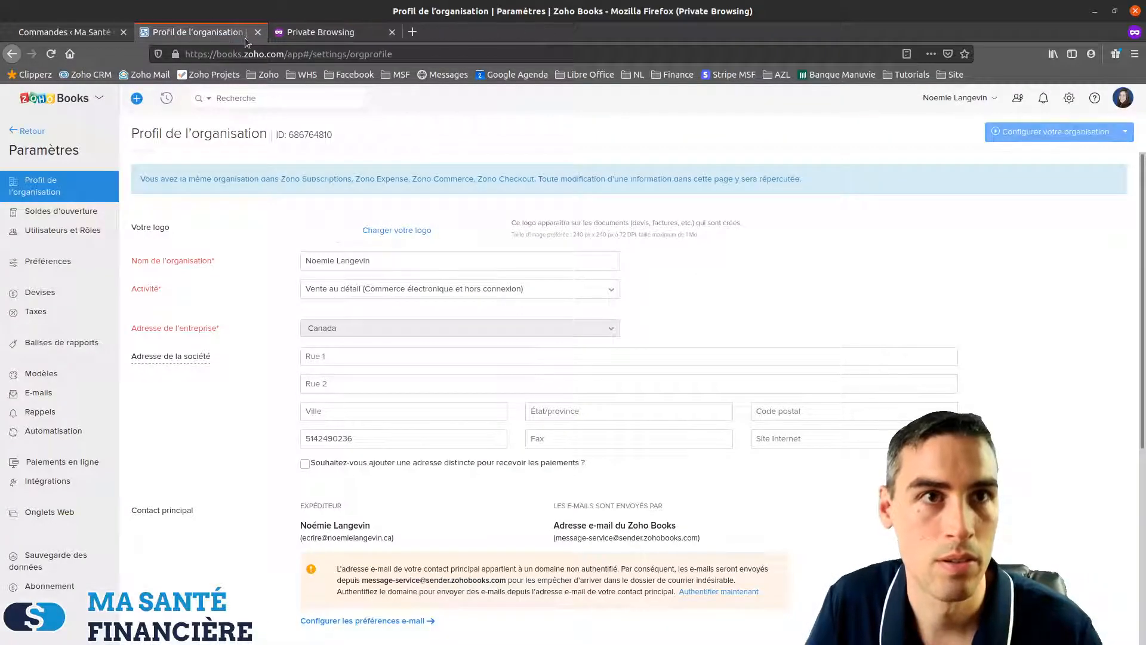
pyautogui.click(398, 35)
pyautogui.click(100, 114)
pyautogui.click(89, 74)
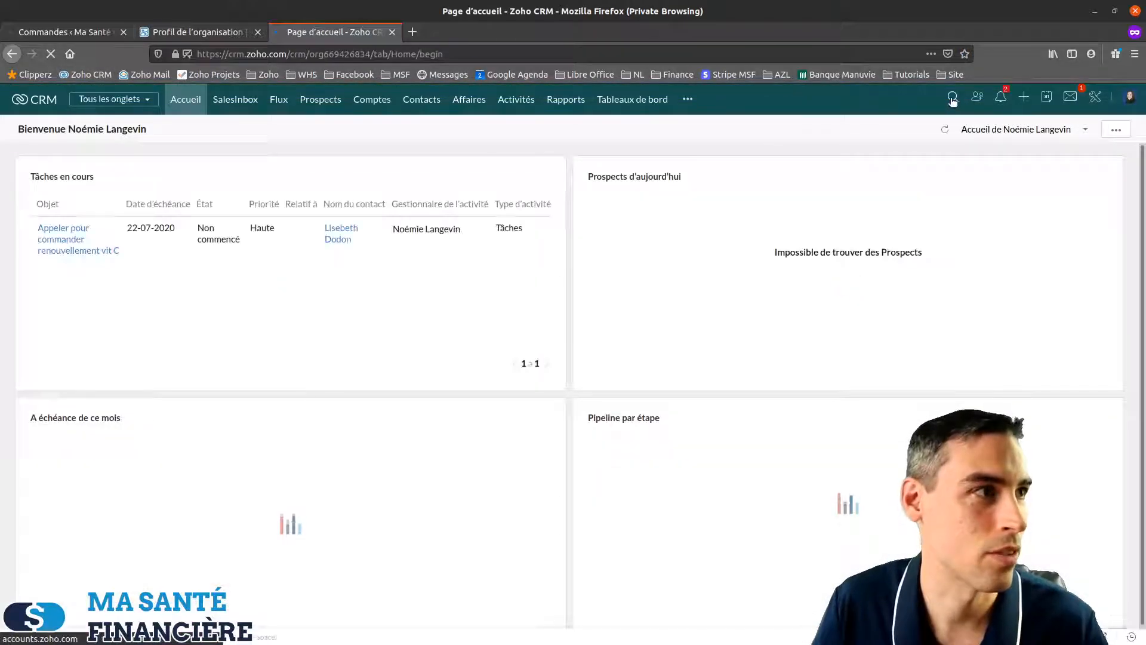
# Search Zoho CRM for the customer's e-mail address and bring up the contact
pyautogui.click(948, 101)
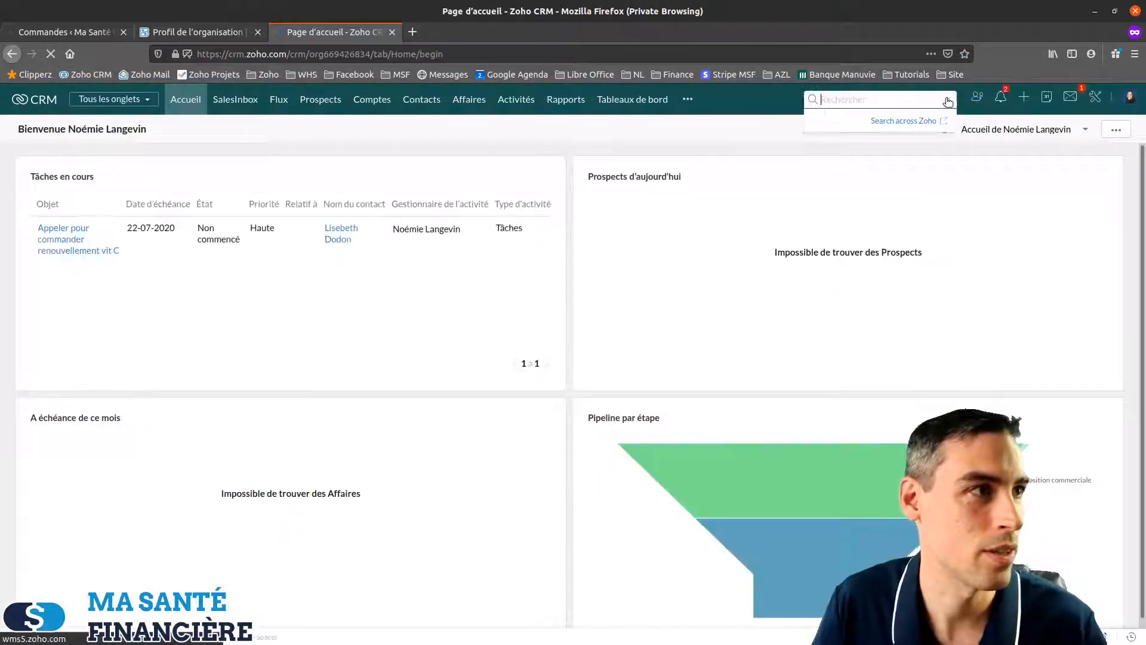
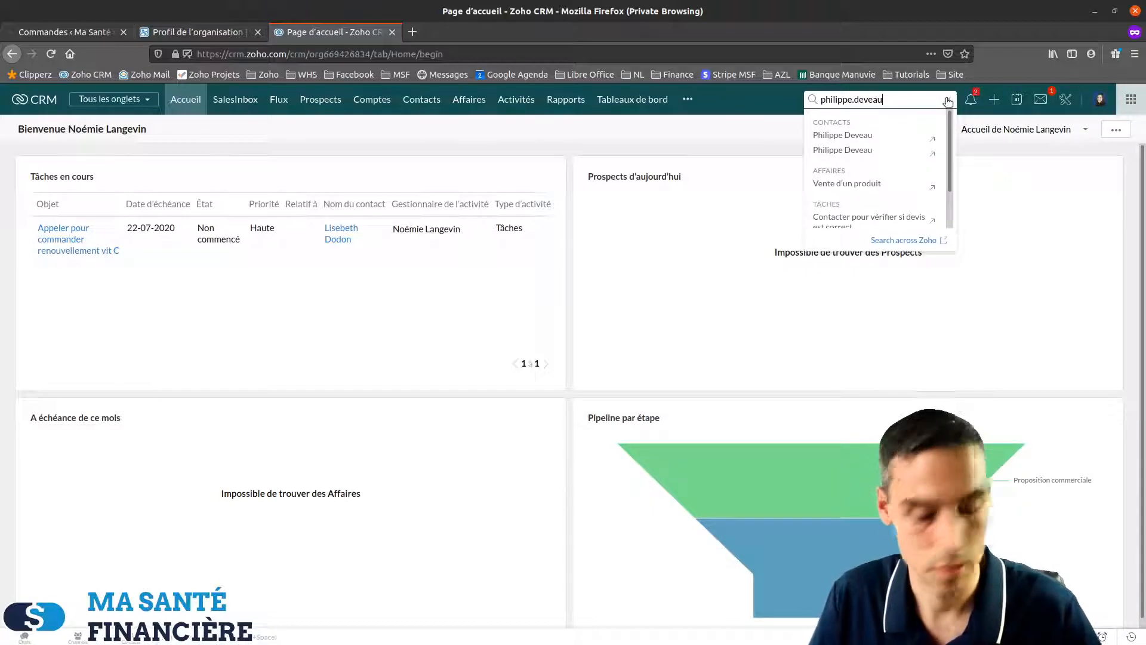
pyautogui.press('Return')
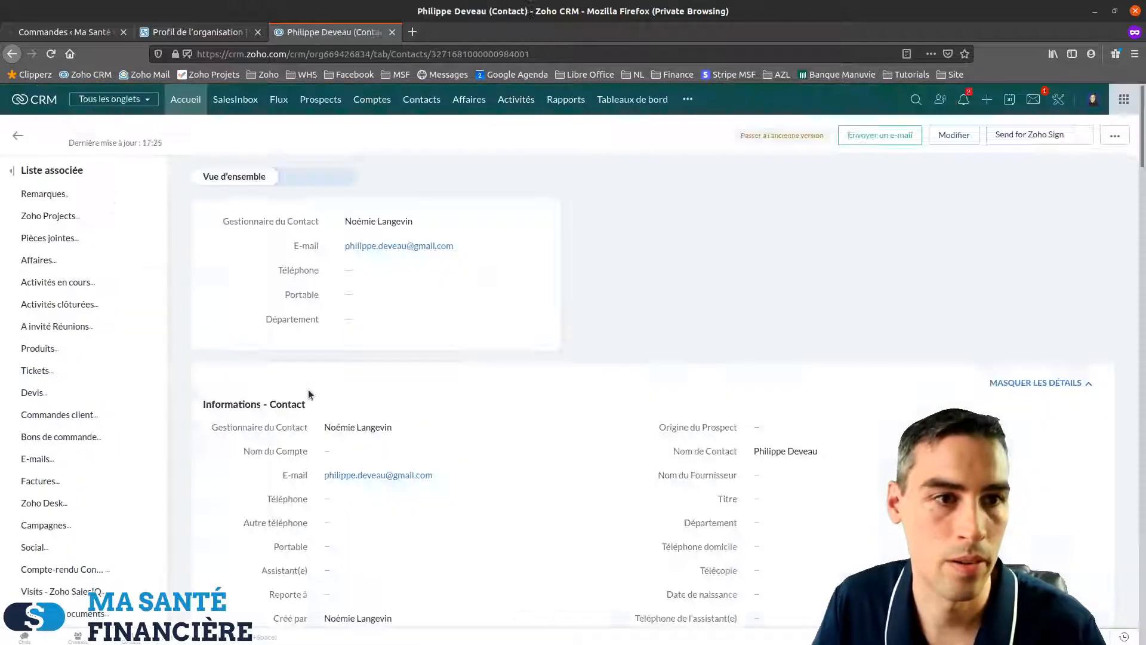
pyautogui.scroll(-15, 365, 491)
pyautogui.scroll(-5, 364, 490)
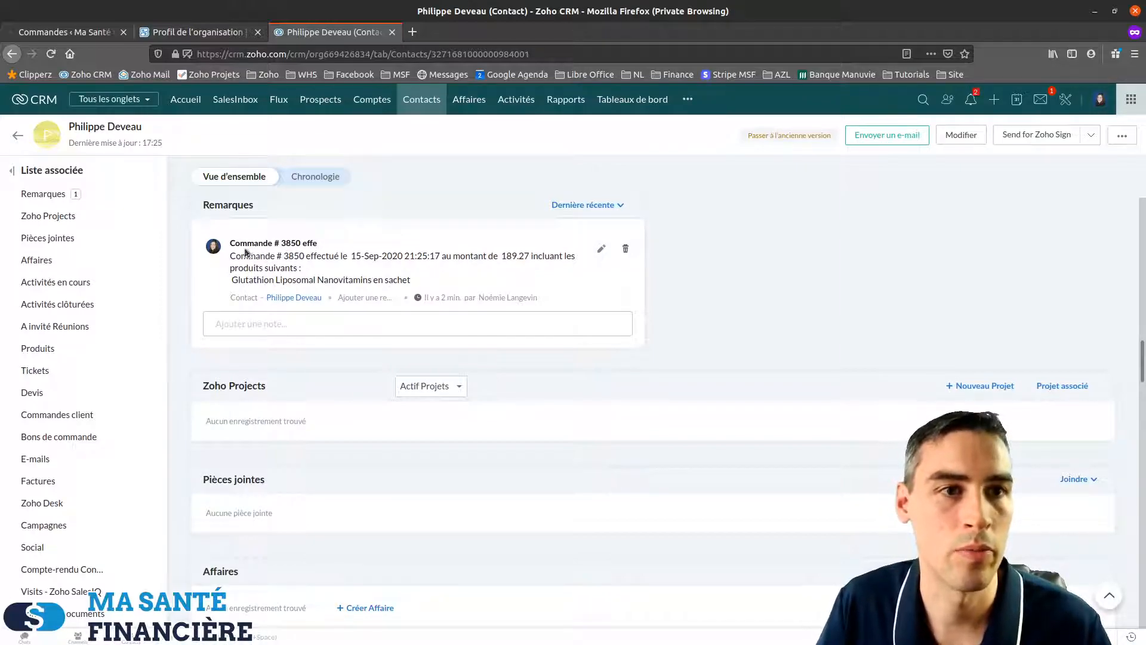
# Check the contact's order note for the order number, 189.27 amount and Glutathion product line
pyautogui.moveTo(231, 255); pyautogui.dragTo(284, 258)
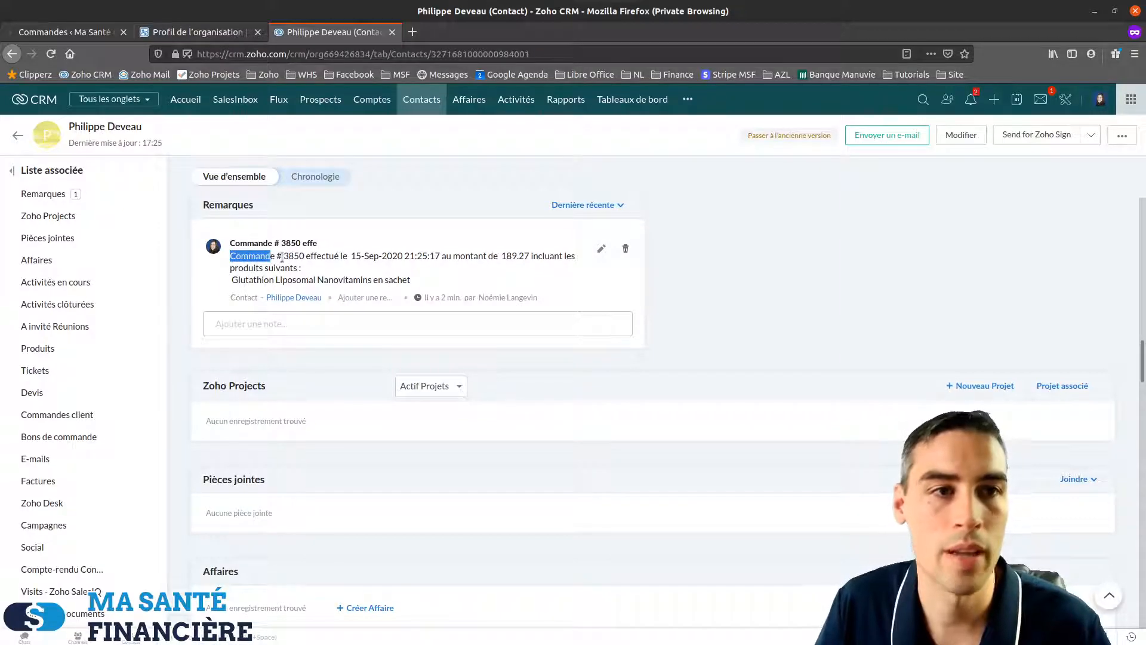
pyautogui.doubleClick(293, 256)
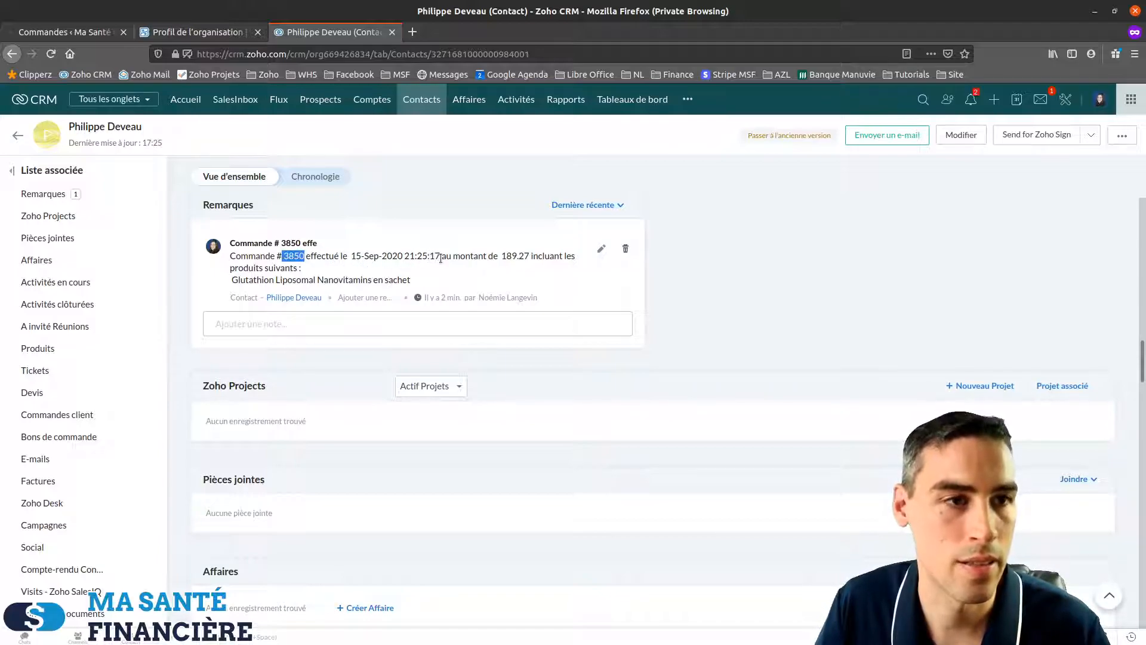
pyautogui.moveTo(512, 256); pyautogui.dragTo(524, 259)
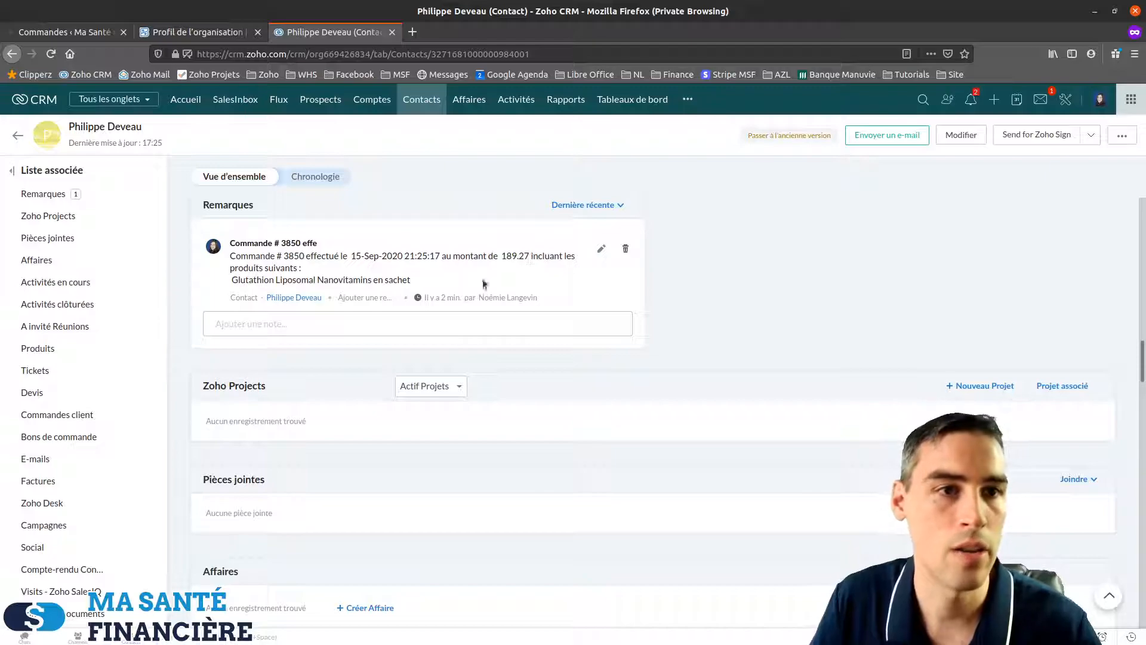
pyautogui.moveTo(230, 281); pyautogui.dragTo(443, 276)
pyautogui.click(441, 281)
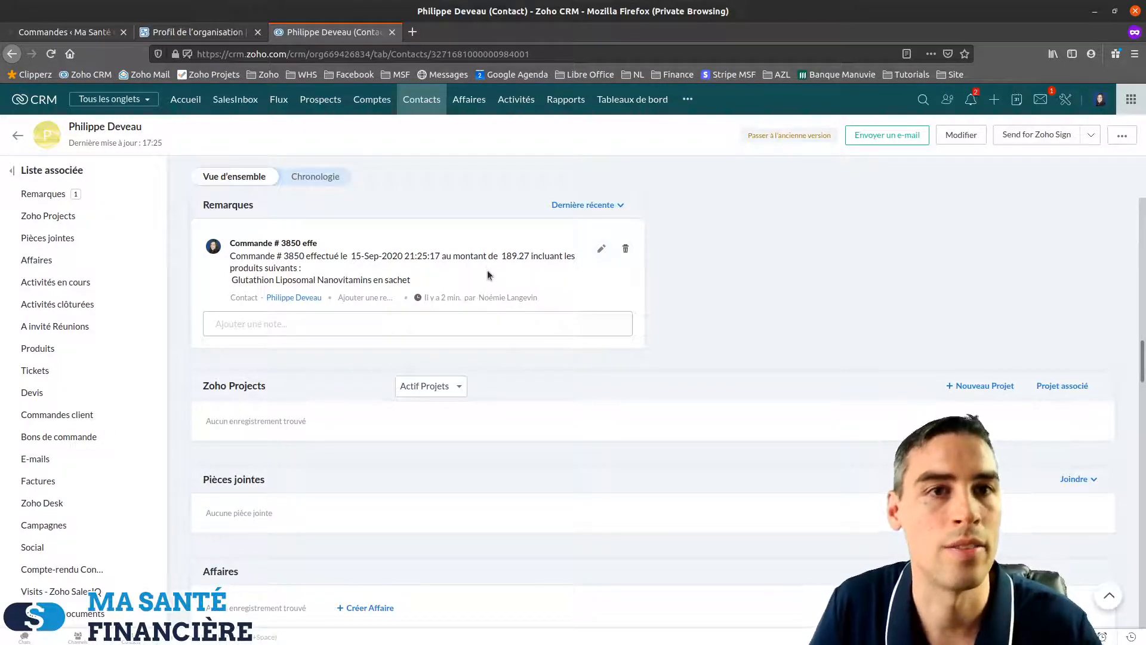
pyautogui.scroll(7, 804, 323)
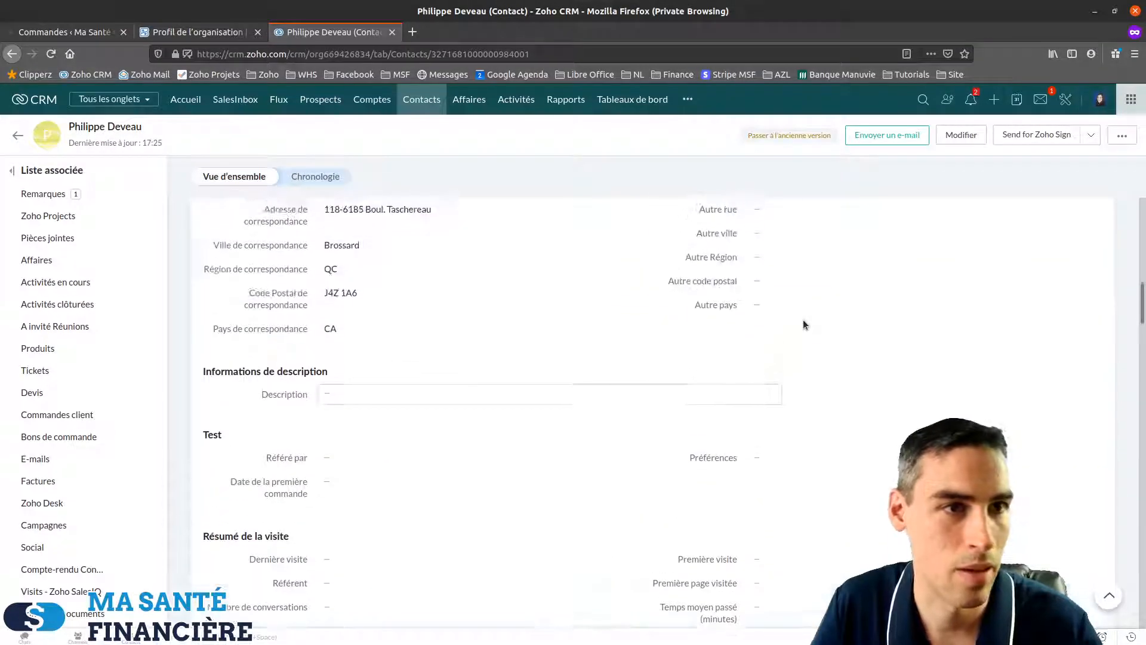
pyautogui.scroll(-8, 803, 322)
pyautogui.scroll(4, 674, 389)
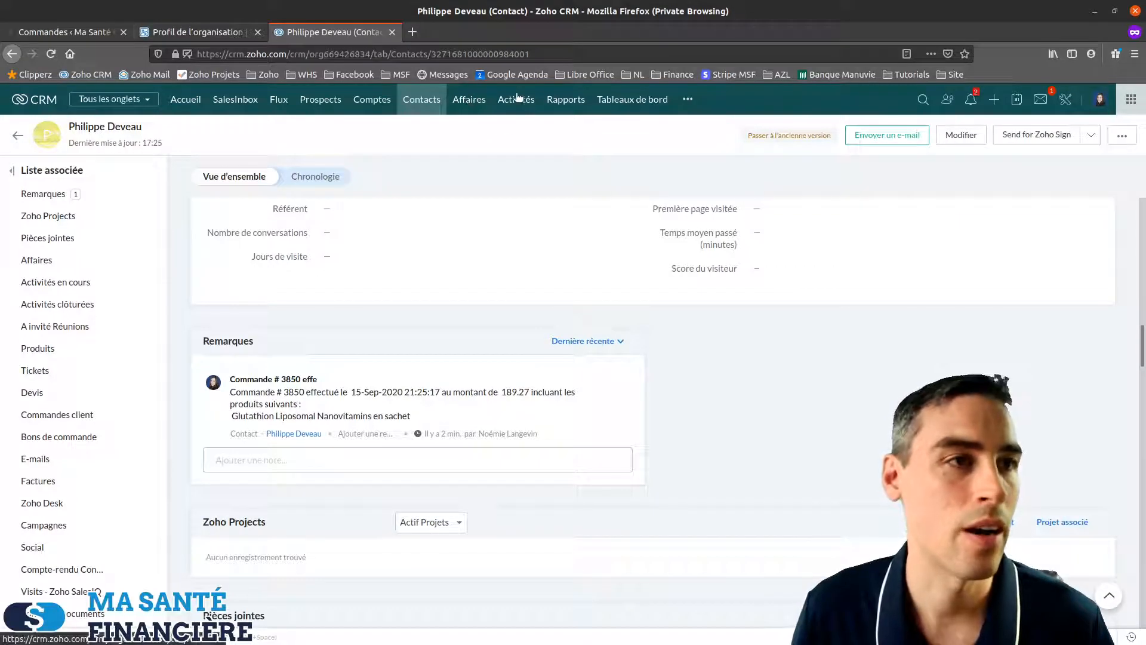
pyautogui.click(101, 32)
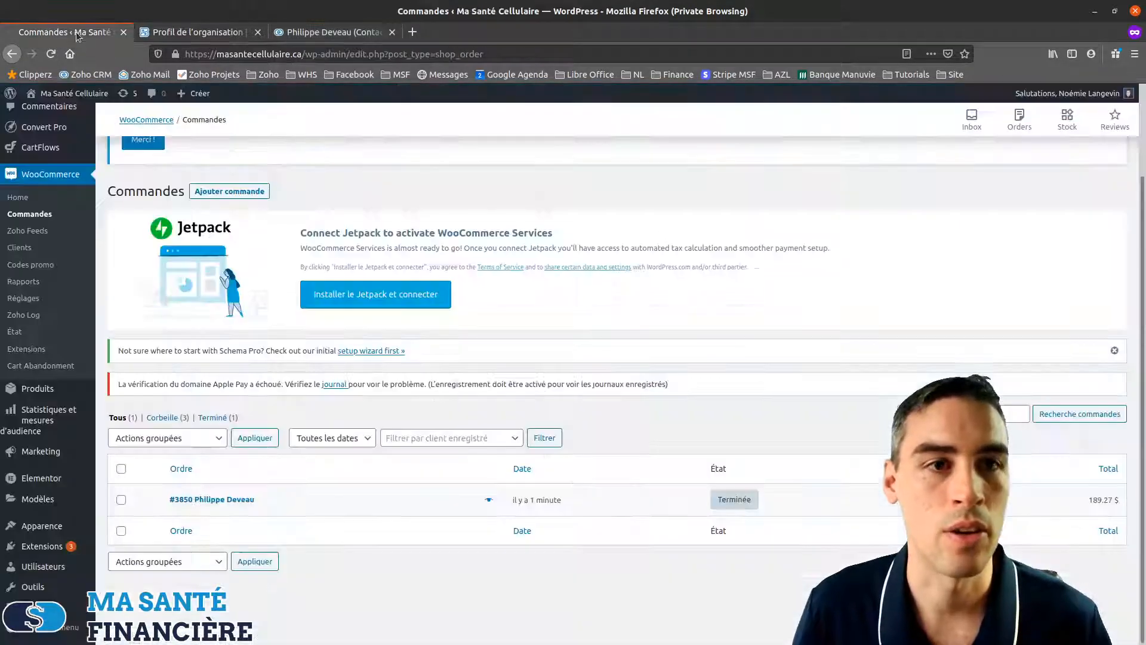
# Start a new Zoho feed under WooCommerce > Zoho Feeds with Zoho CRM as the account
pyautogui.click(24, 232)
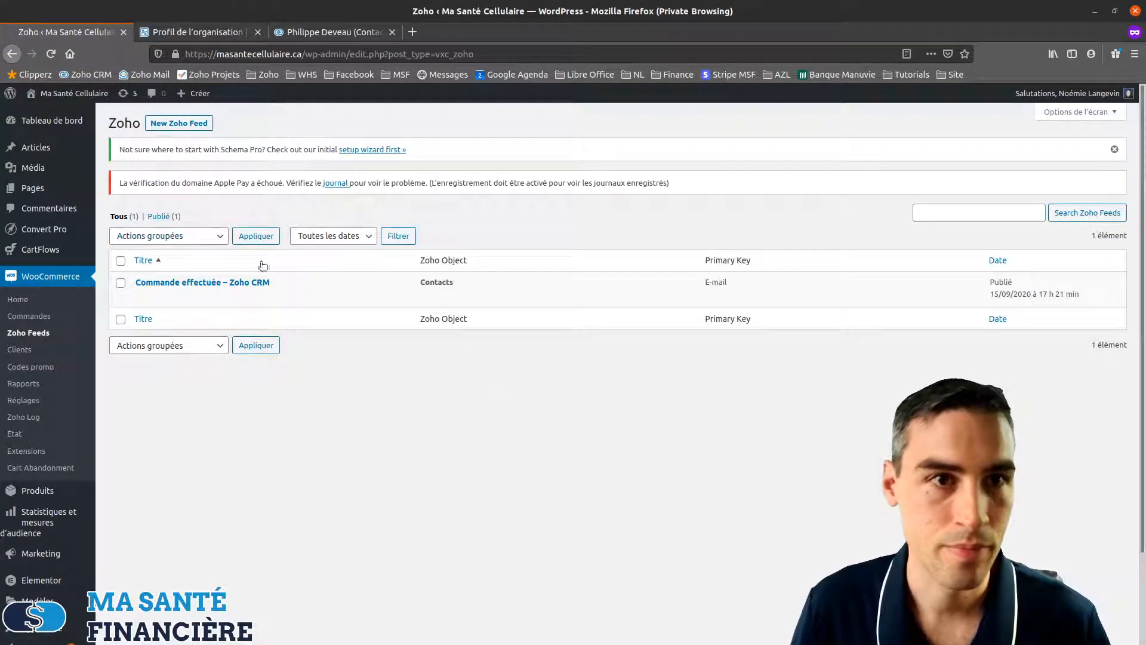
pyautogui.click(179, 124)
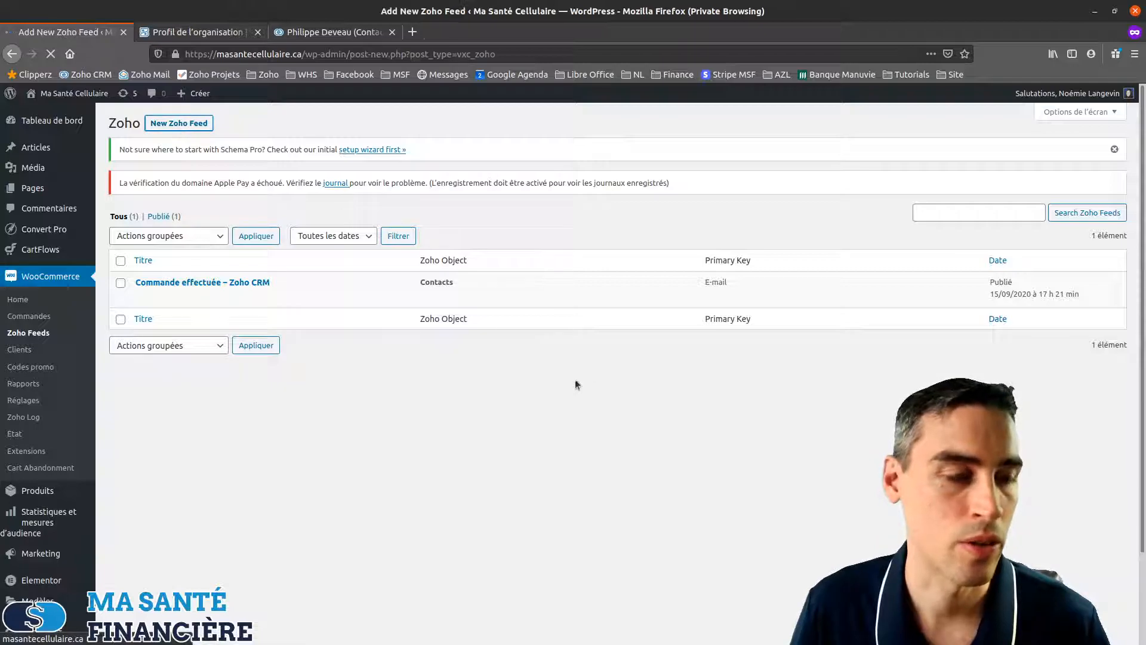
pyautogui.click(506, 330)
pyautogui.click(477, 358)
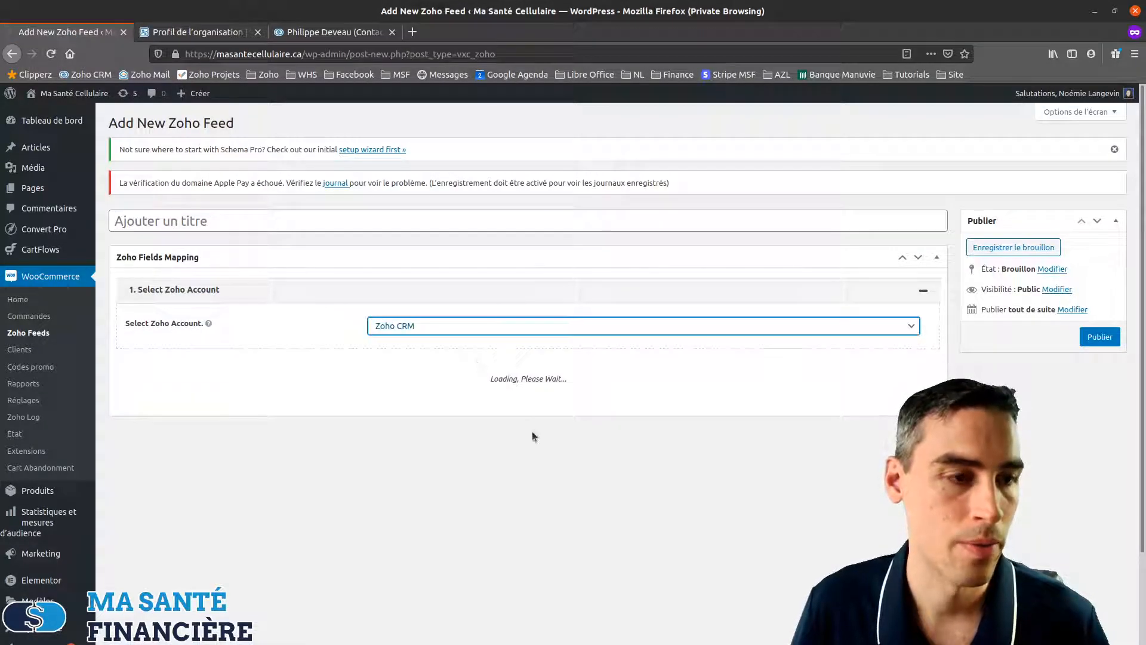
# Browse the Select Zoho Object list and close it without choosing an object
pyautogui.click(493, 403)
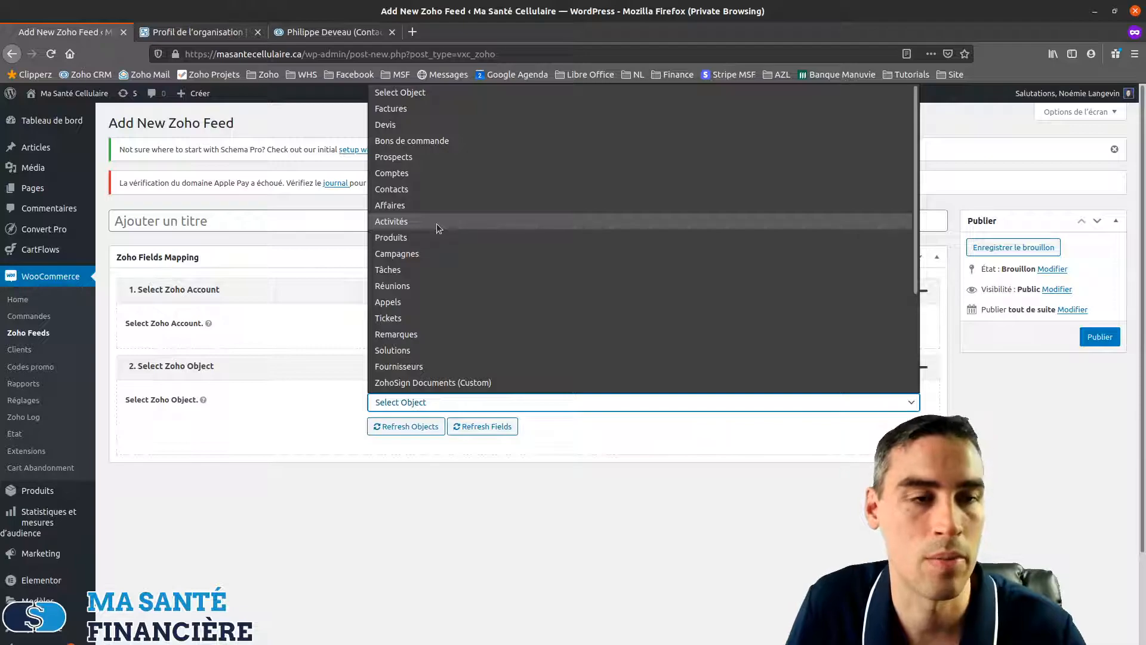
pyautogui.scroll(-3, 433, 233)
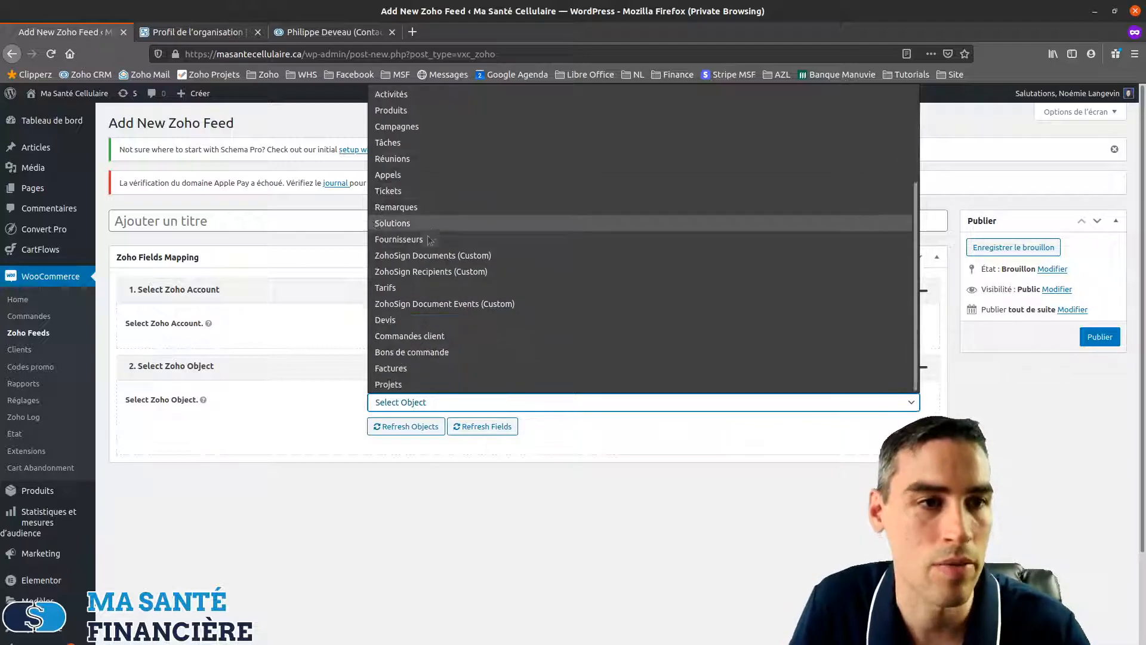
pyautogui.scroll(5, 453, 280)
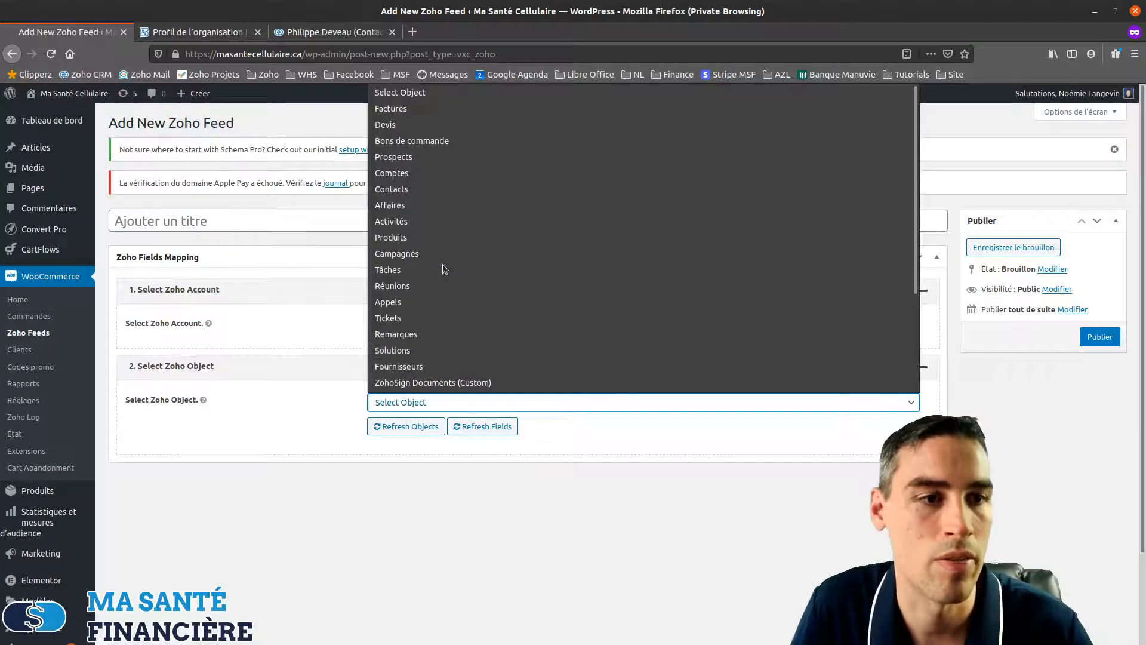
pyautogui.click(536, 521)
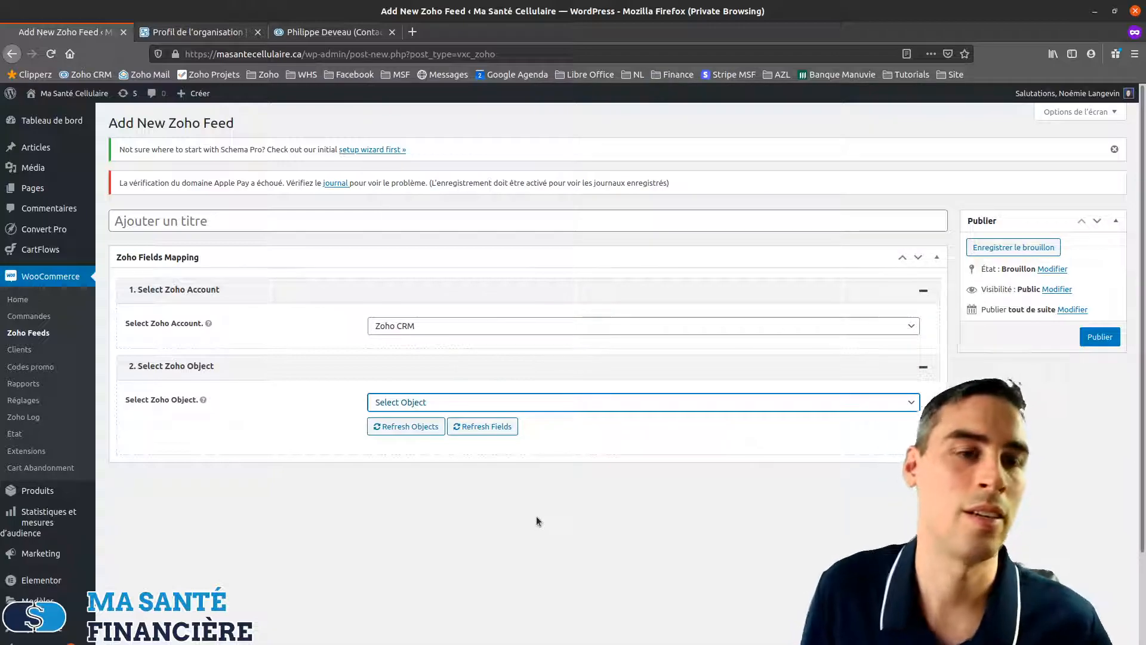